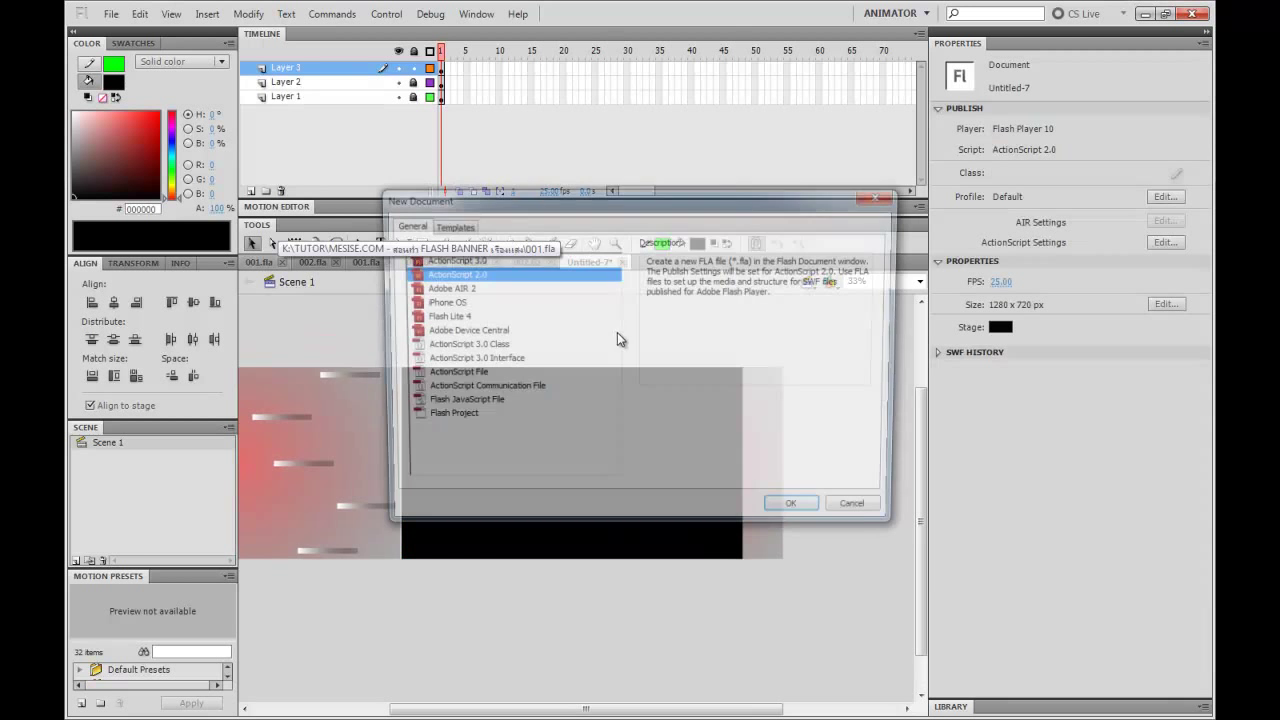
Step: Create a new ActionScript 2.0 document and set its stage color to black
left_click(800, 511)
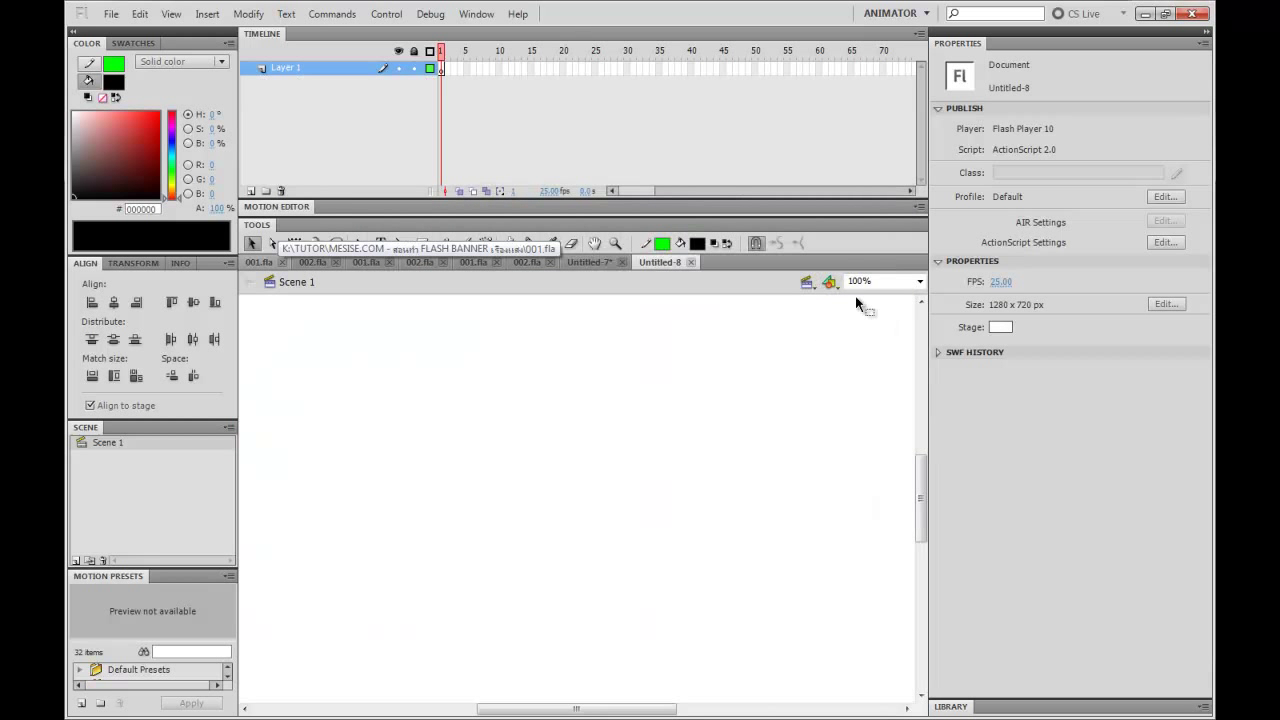
left_click(918, 281)
left_click(885, 292)
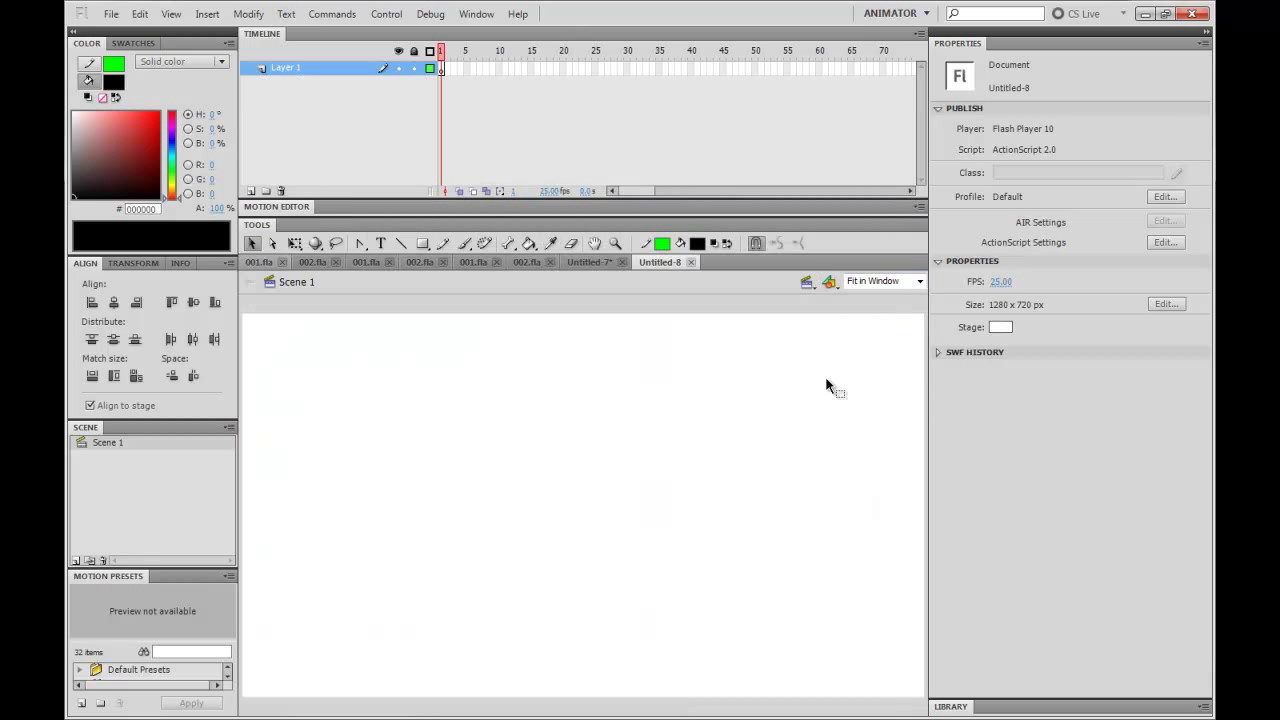
left_click(1000, 328)
left_click(965, 414)
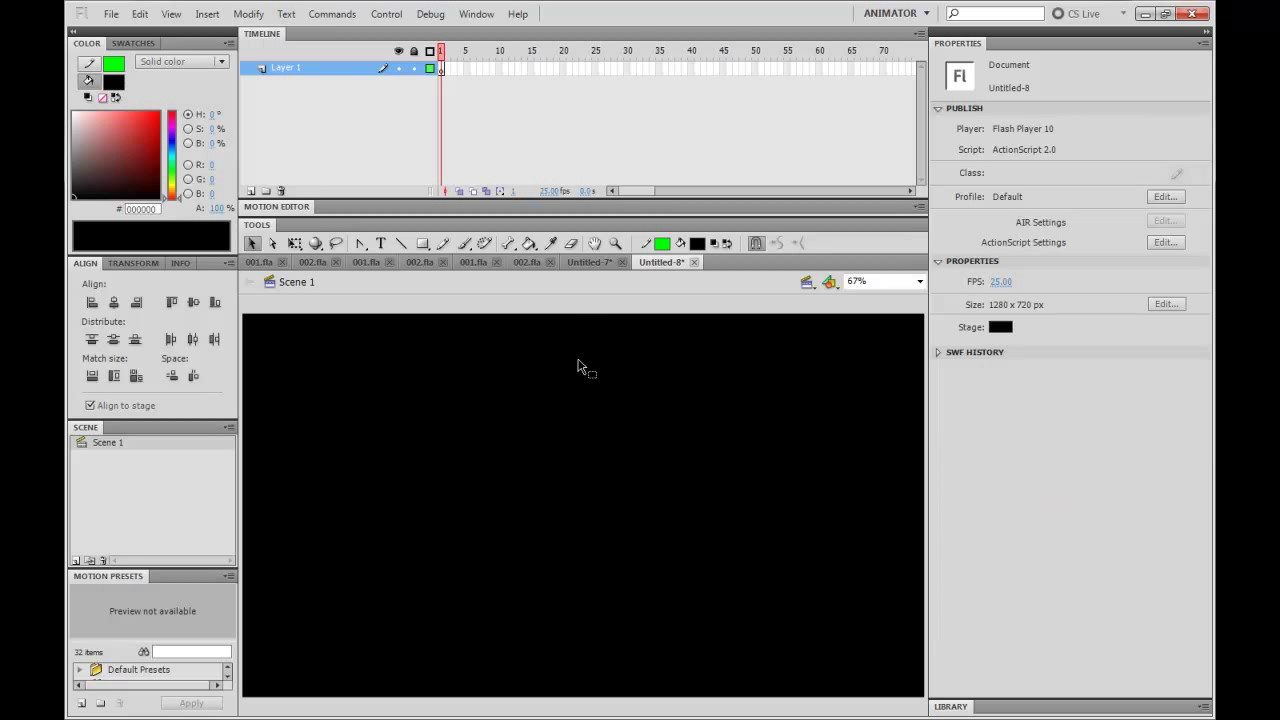
Step: Draw a rectangle about 565 x 407 px on the stage and delete its green outline
left_click(422, 244)
left_click_drag(458, 476, 628, 608)
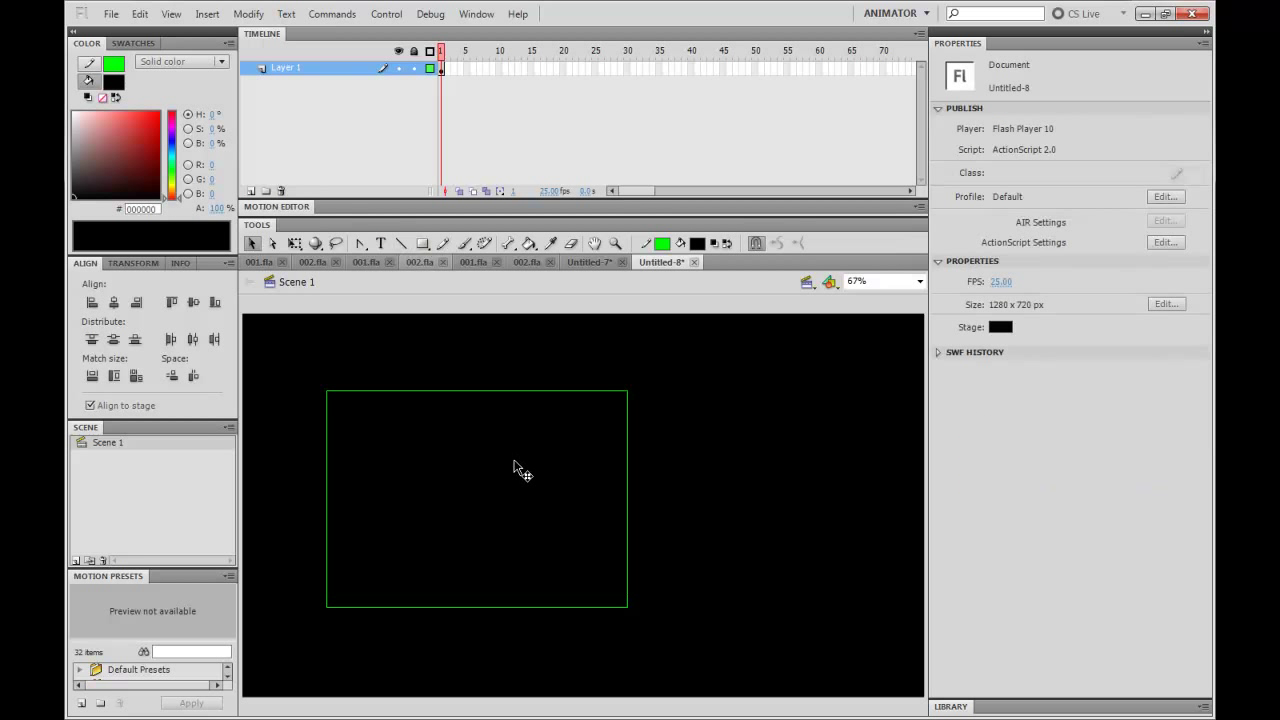
key("v")
left_click(620, 436)
left_click(630, 429)
left_click(626, 428)
double_click(628, 428)
key("Delete")
left_click(580, 440)
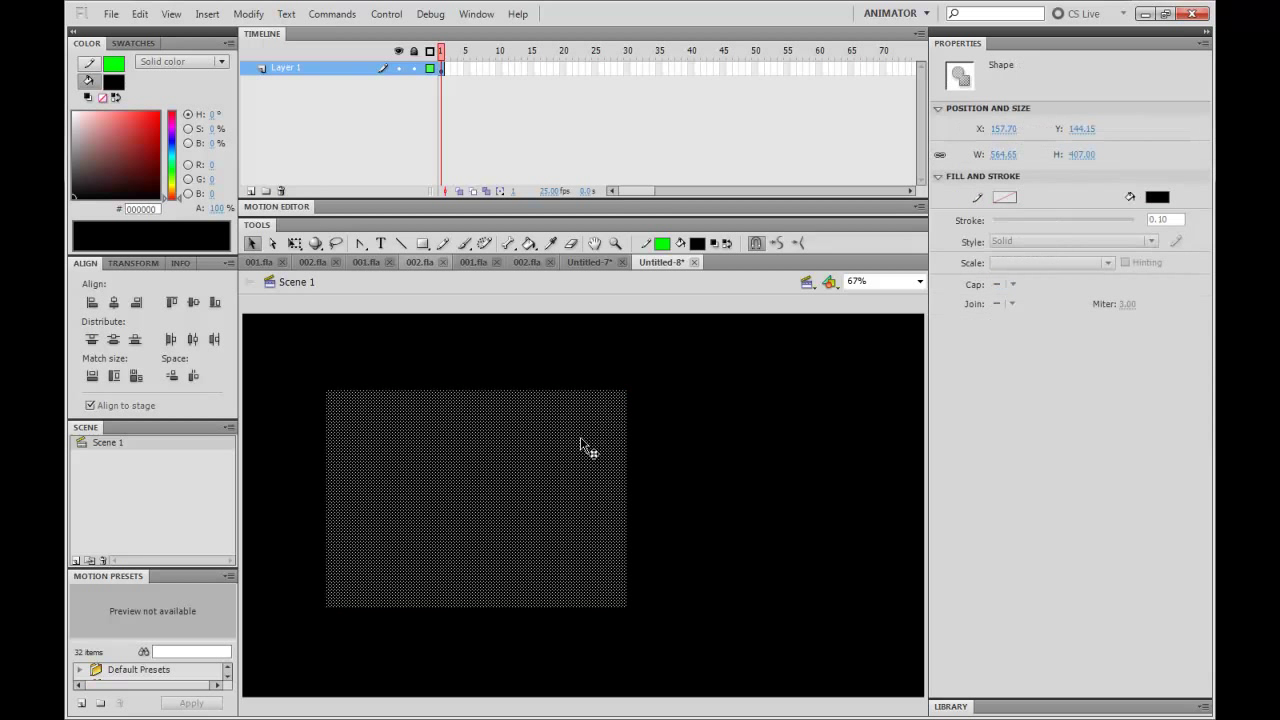
Step: Fill the rectangle with white and move it to about X 431, Y 129
left_click(698, 244)
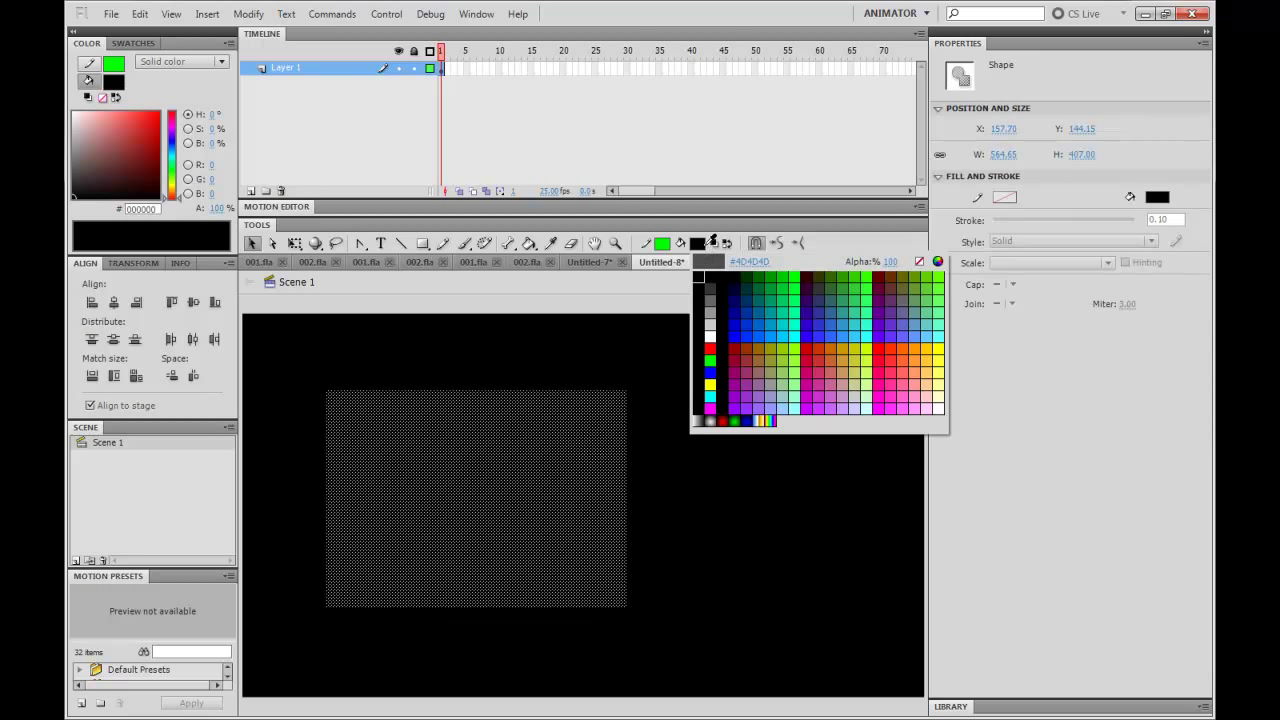
left_click(711, 337)
left_click(663, 391)
left_click_drag(452, 487, 615, 419)
left_click_drag(589, 443, 573, 503)
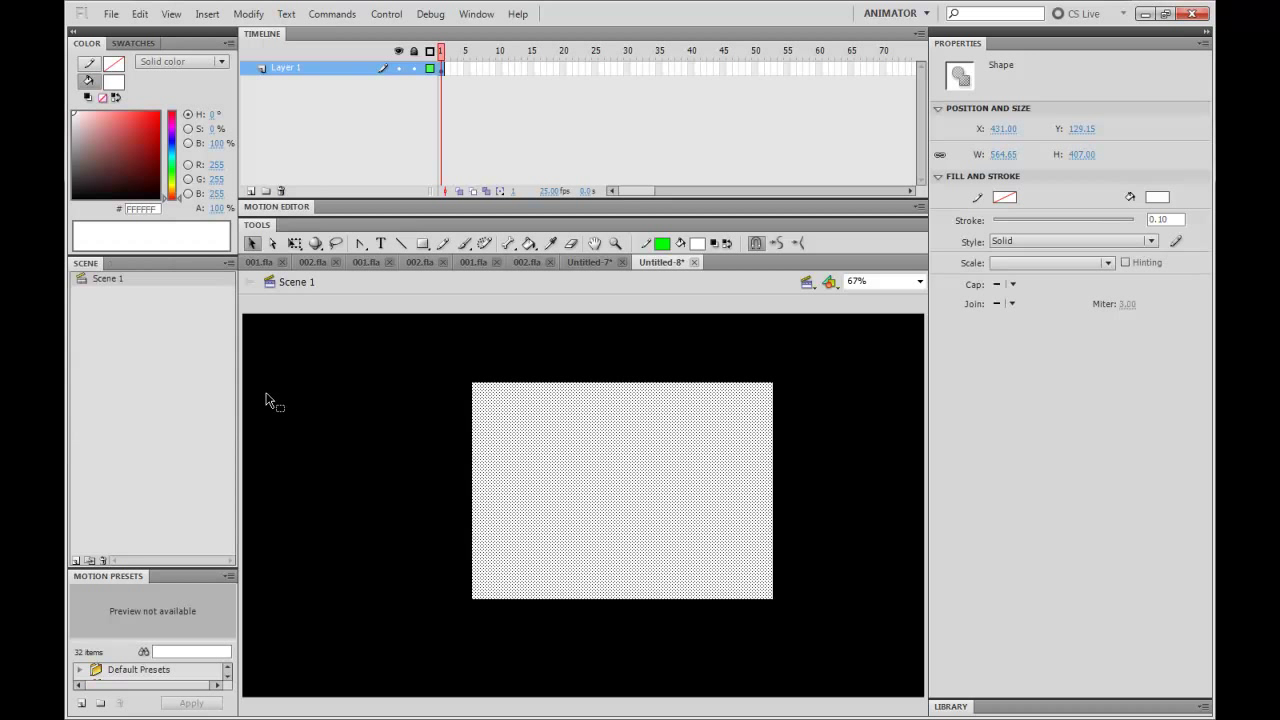
Step: Match the white rectangle's width and height to the stage and center it on the stage
left_click(476, 14)
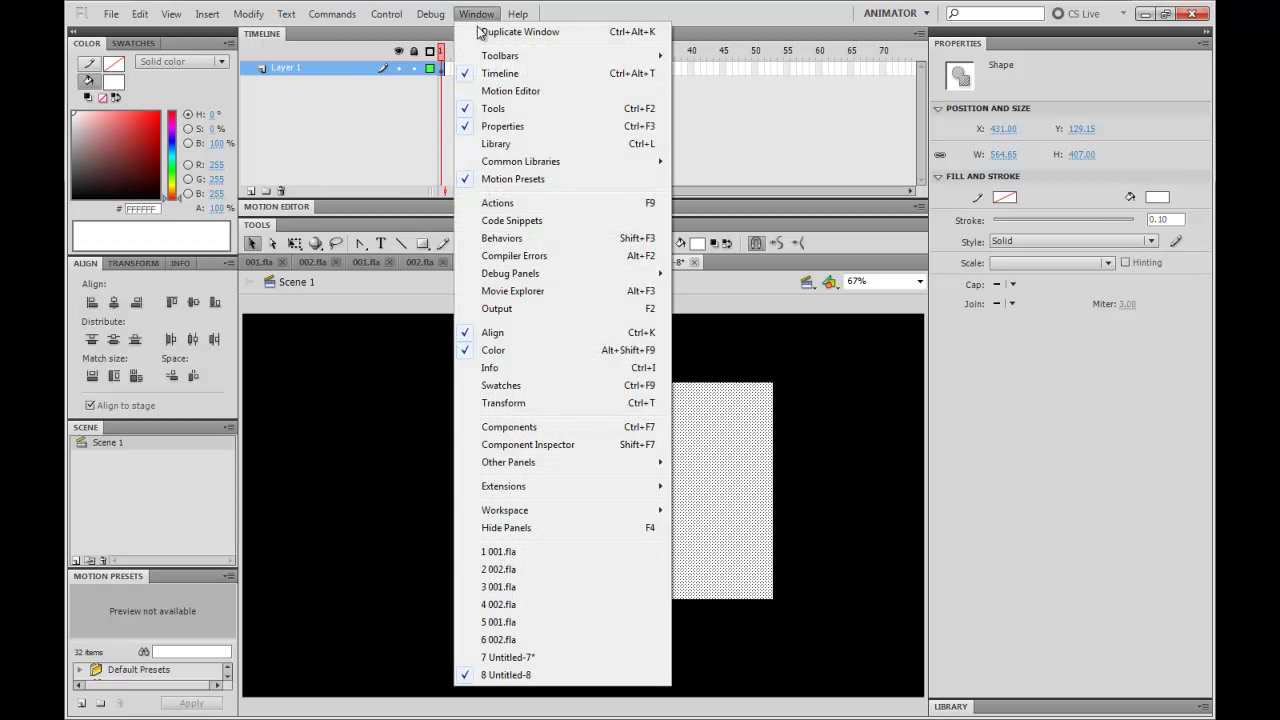
left_click(333, 378)
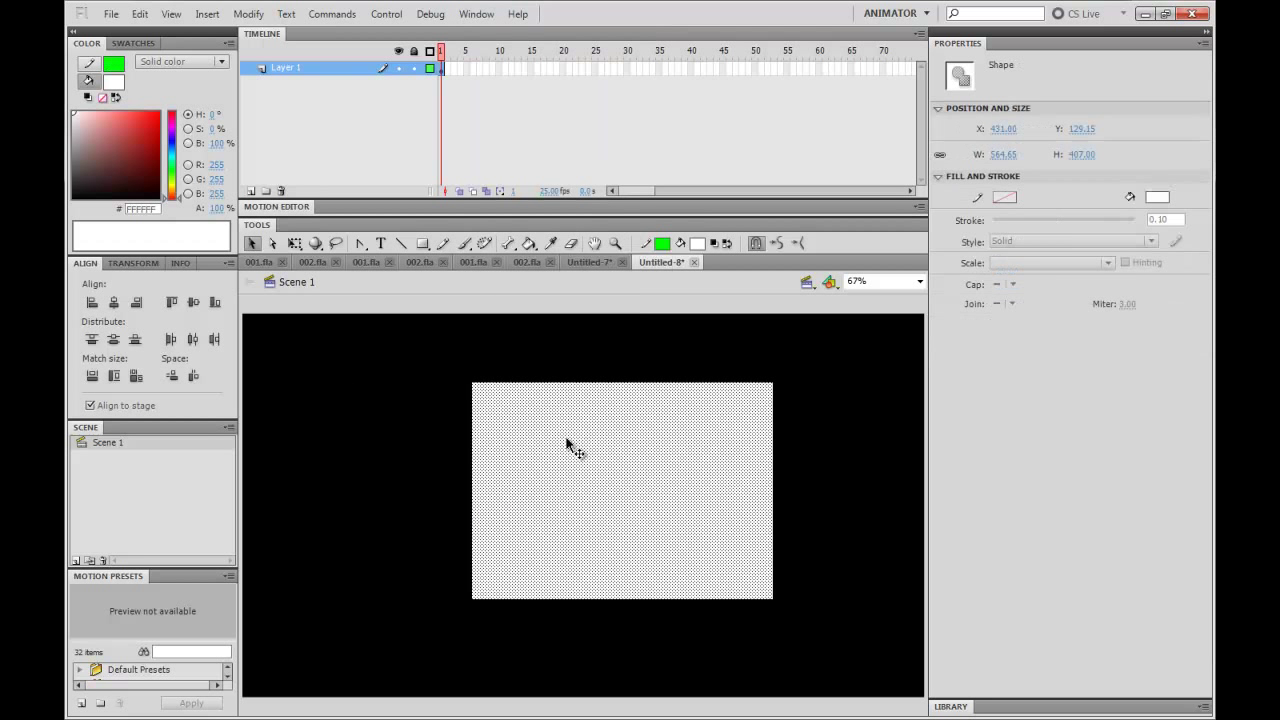
left_click(139, 376)
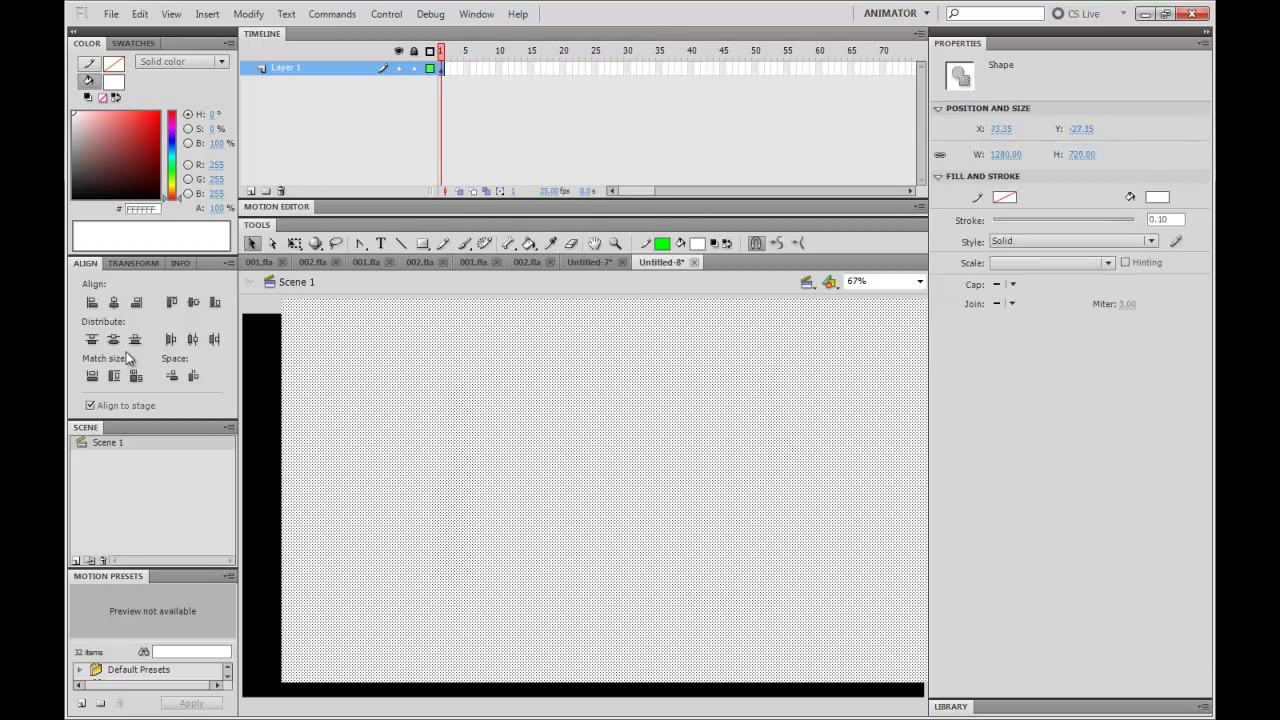
left_click(114, 339)
left_click(115, 303)
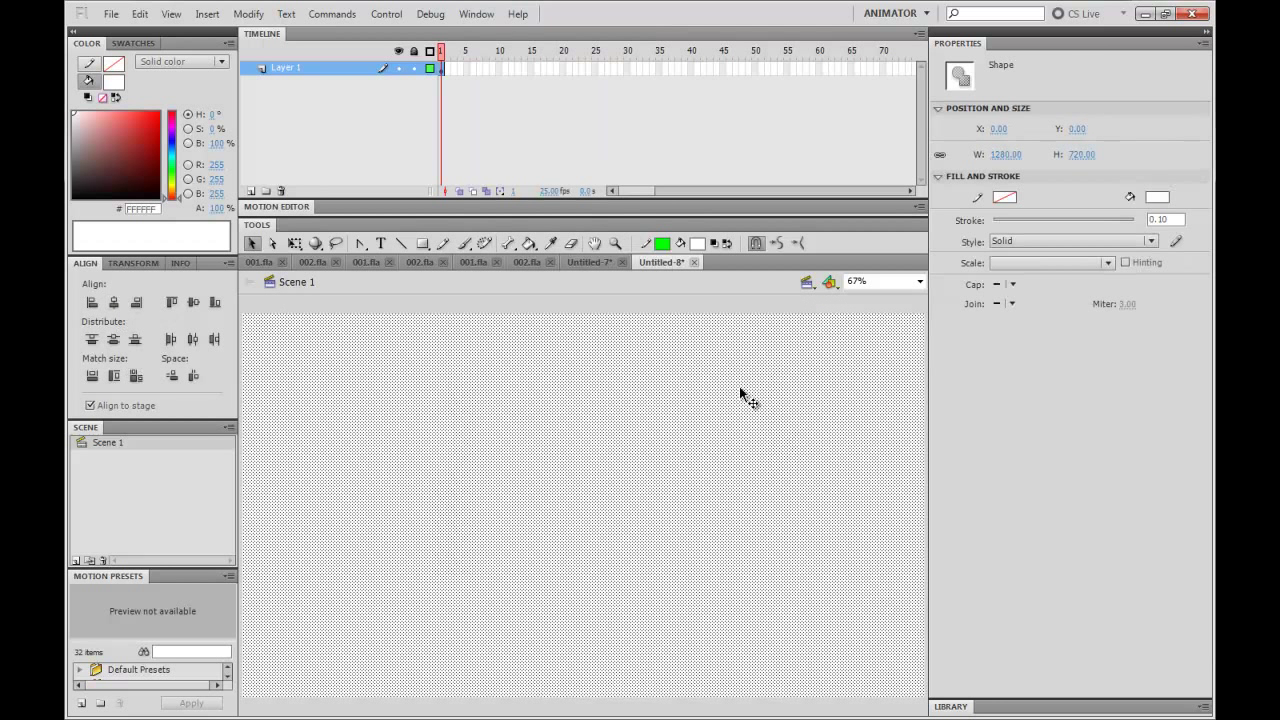
Step: Change the stage-sized rectangle's fill from a solid color to a radial gradient
left_click(765, 308)
left_click(637, 462)
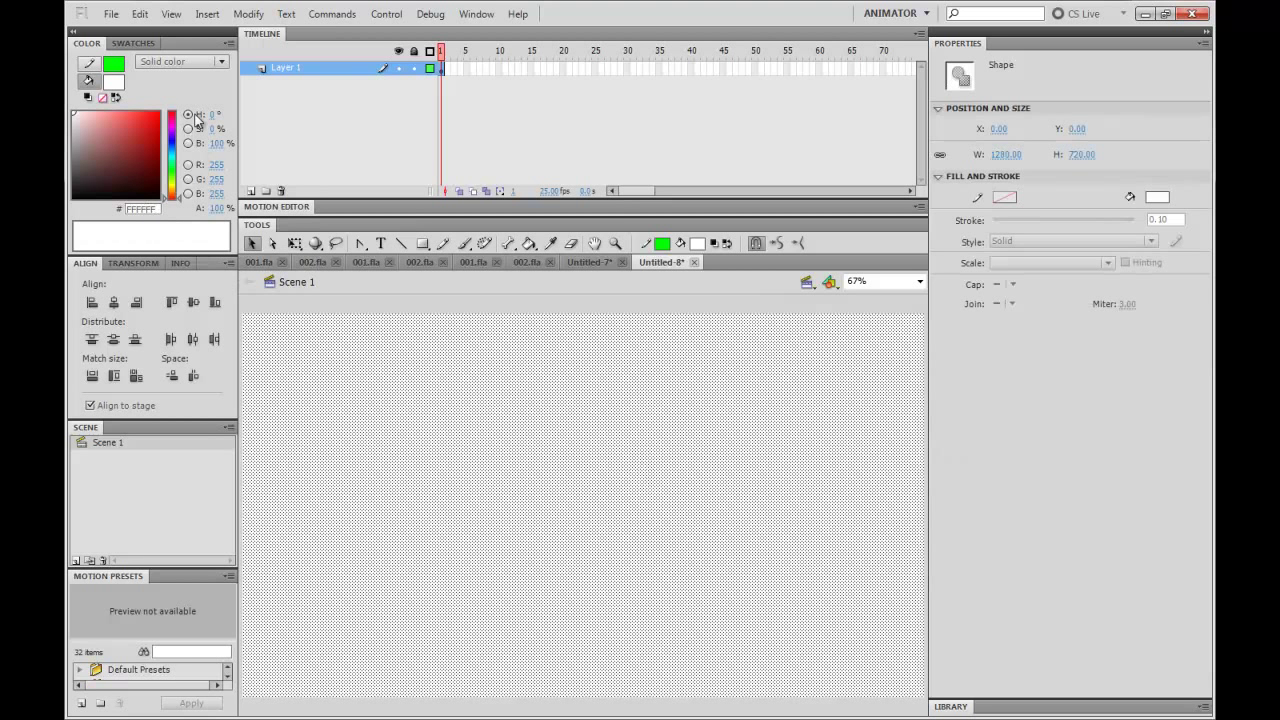
left_click(88, 82)
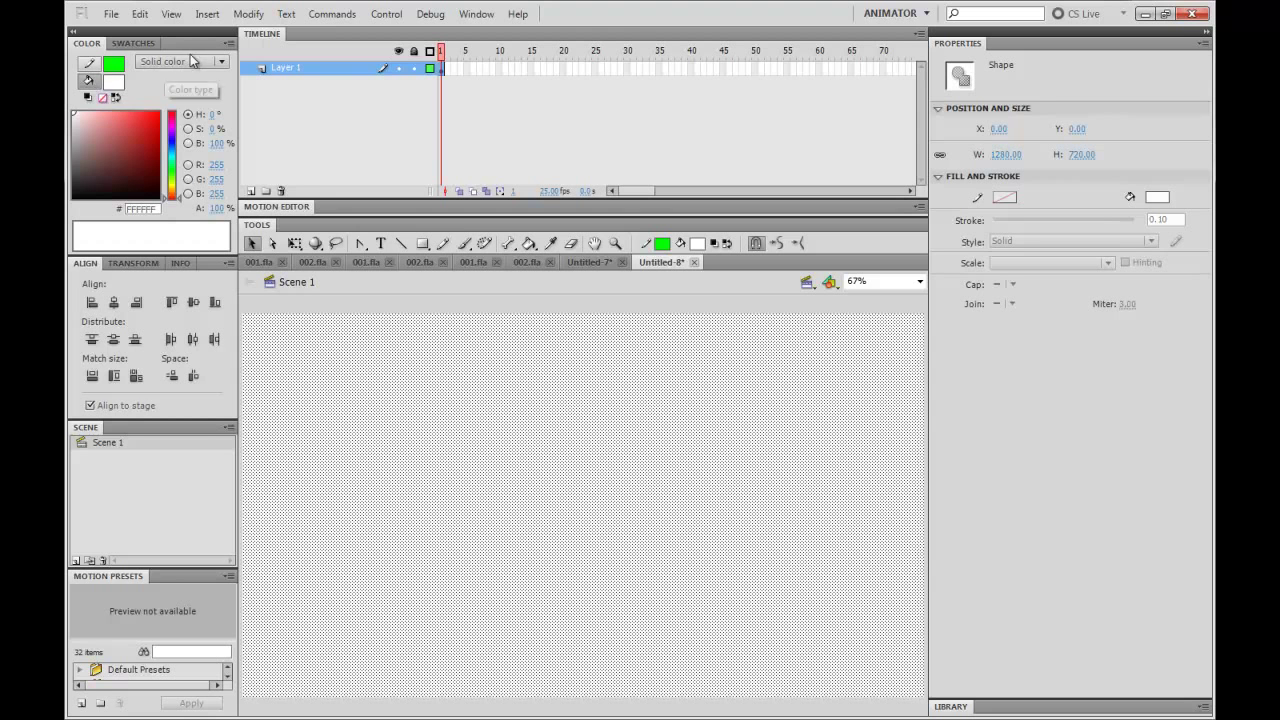
left_click(190, 61)
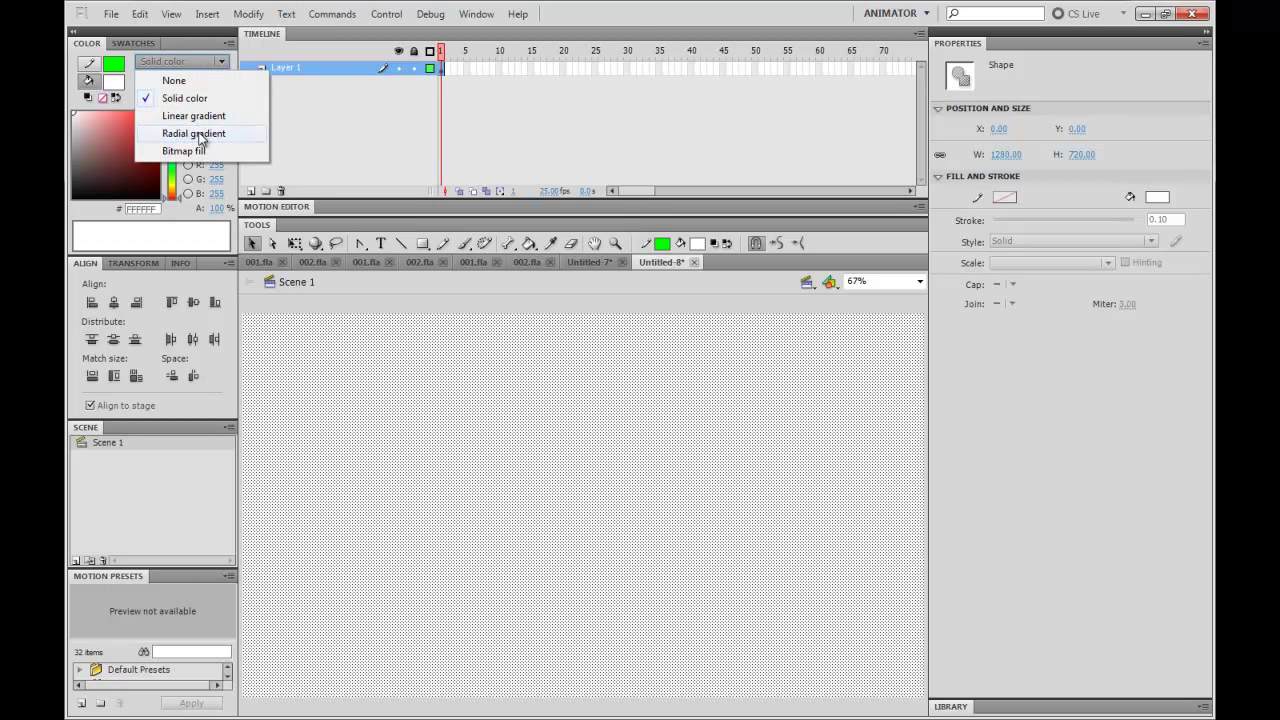
left_click(199, 136)
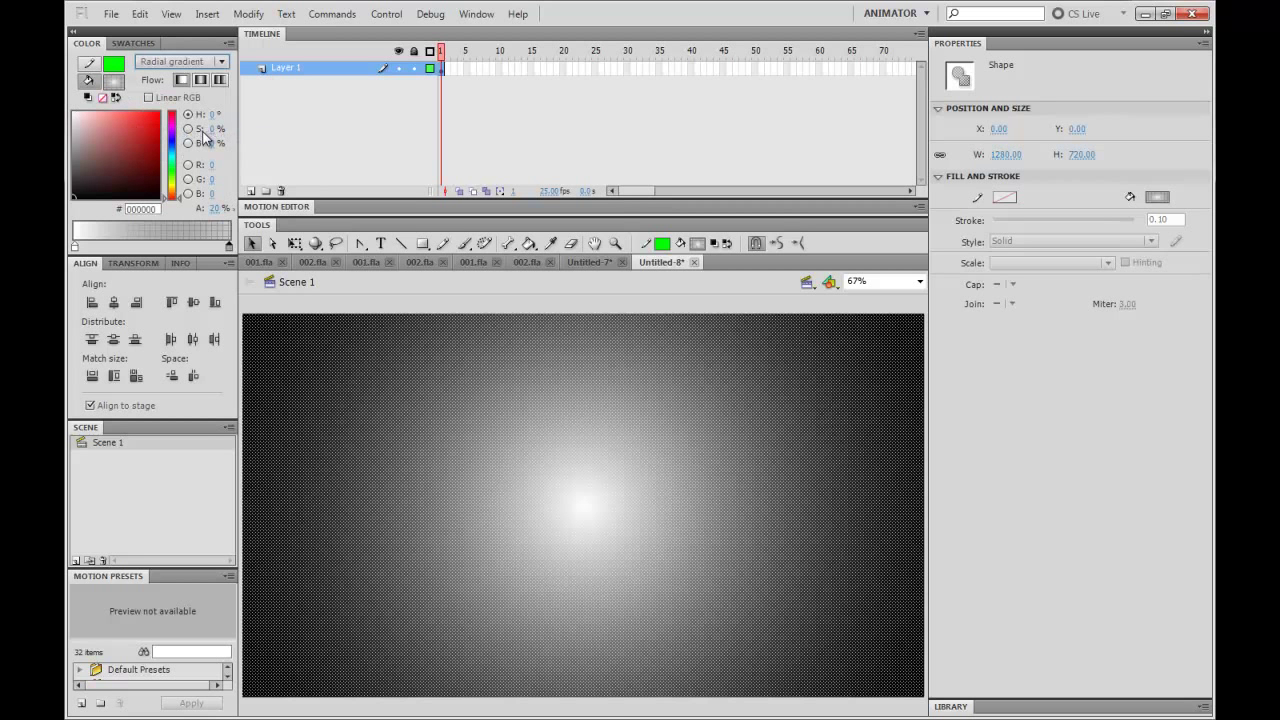
left_click(492, 300)
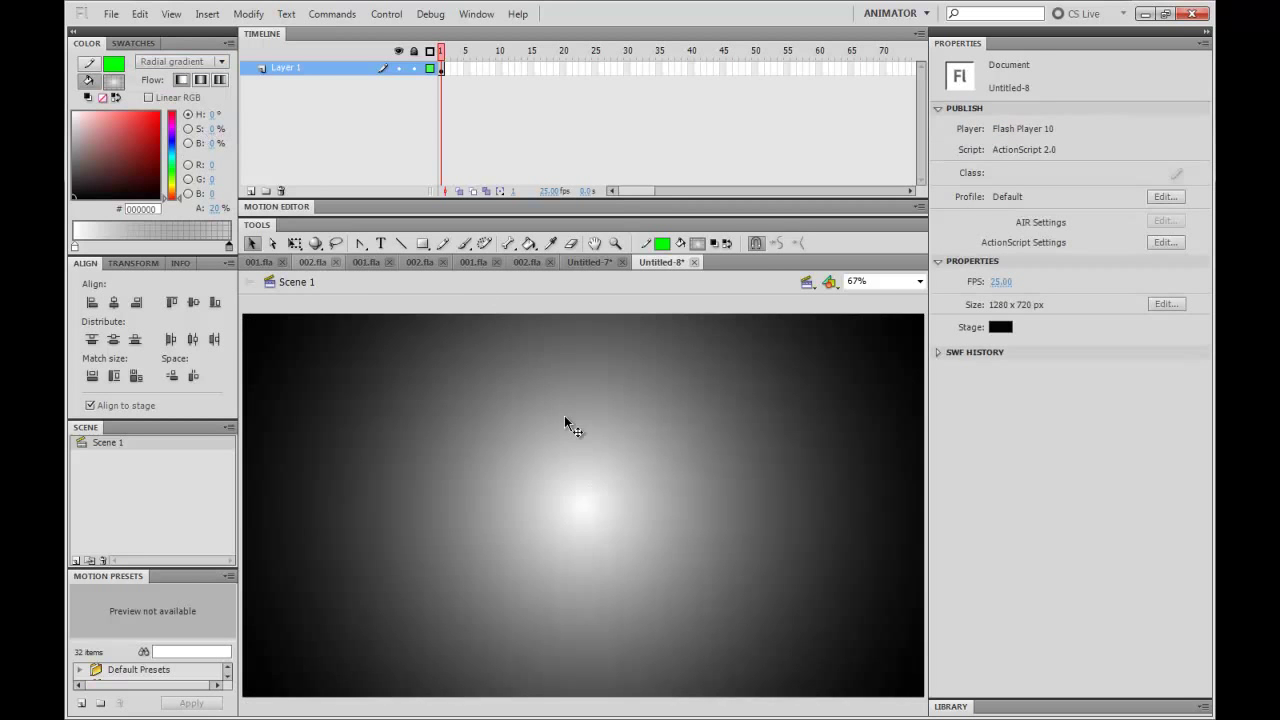
Step: Set the radial gradient's outer color to 0% alpha and its center color to dark red #850000
left_click(581, 474)
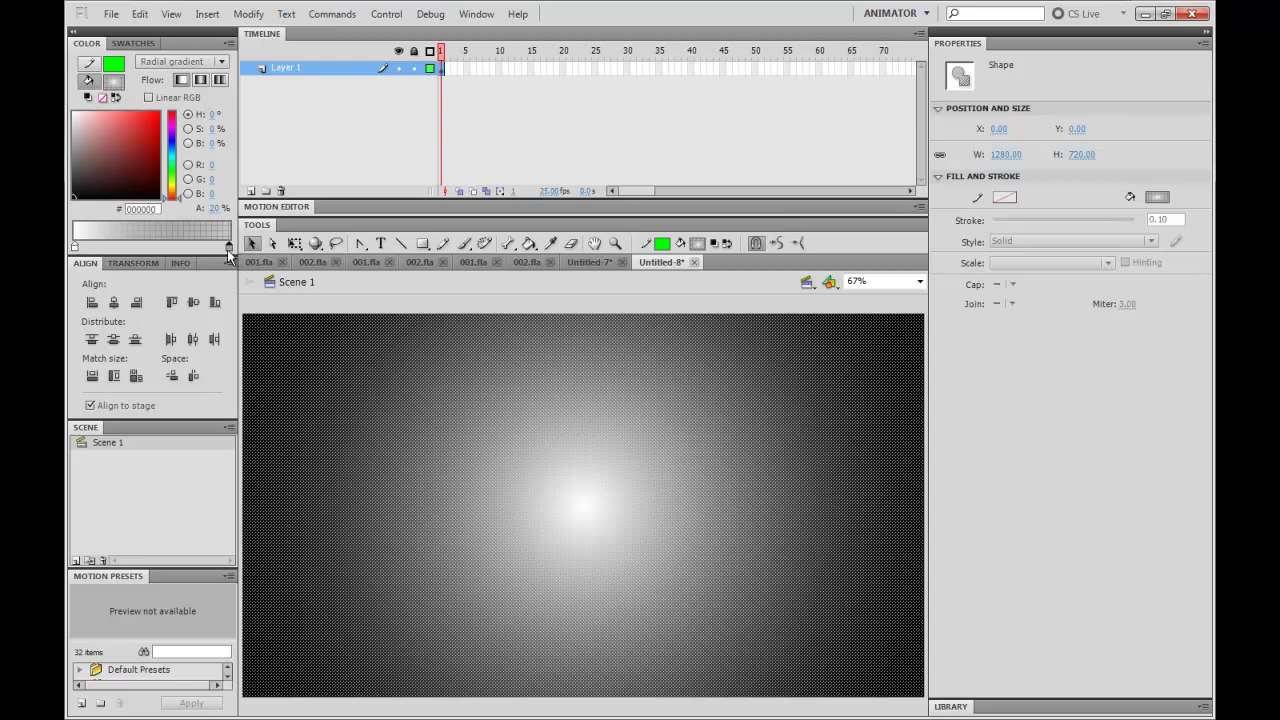
left_click_drag(230, 247, 248, 252)
left_click(215, 209)
type("0")
key("Return")
left_click(74, 246)
left_click_drag(138, 153, 189, 153)
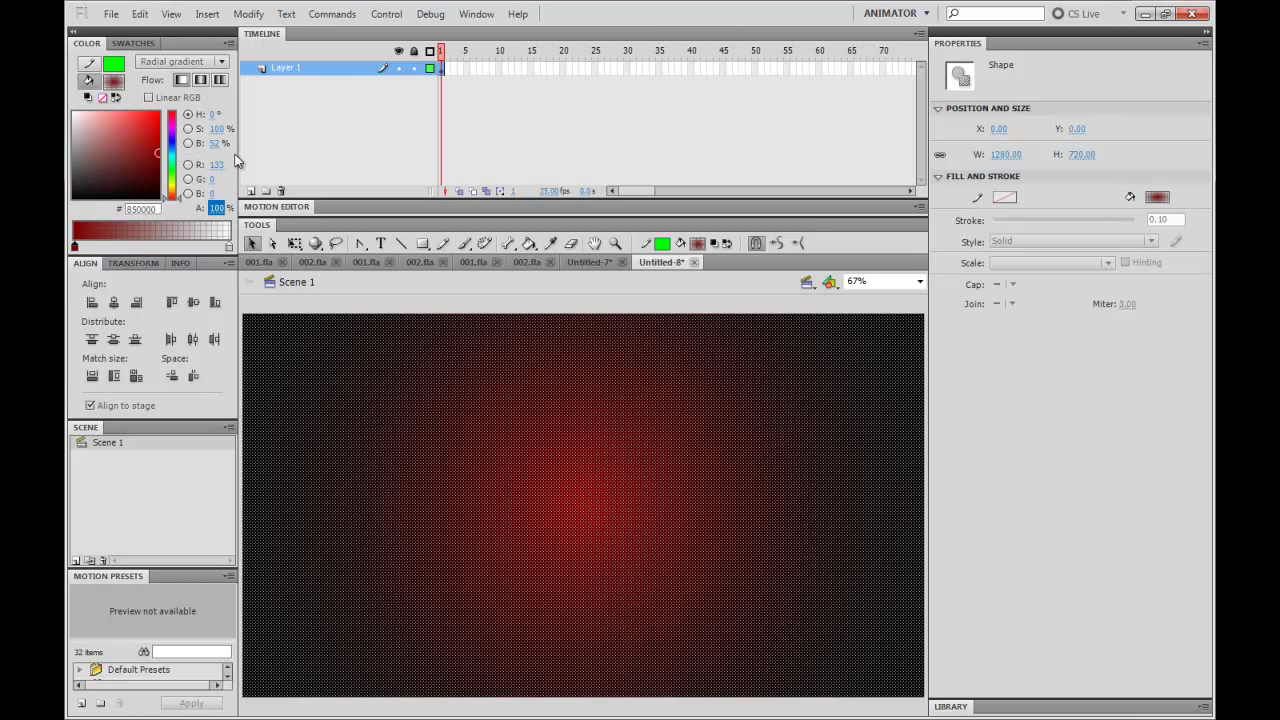
left_click(309, 153)
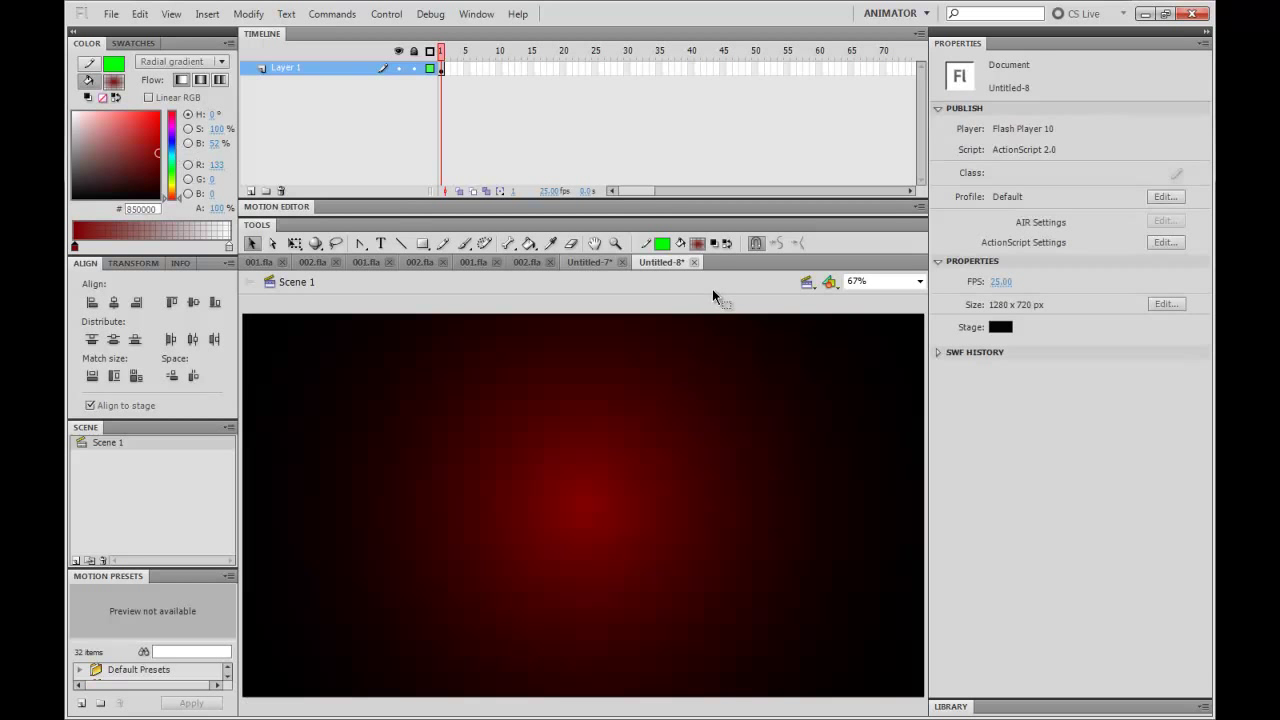
Step: Convert the red gradient shape to a Movie Clip symbol with the default name
left_click(640, 431)
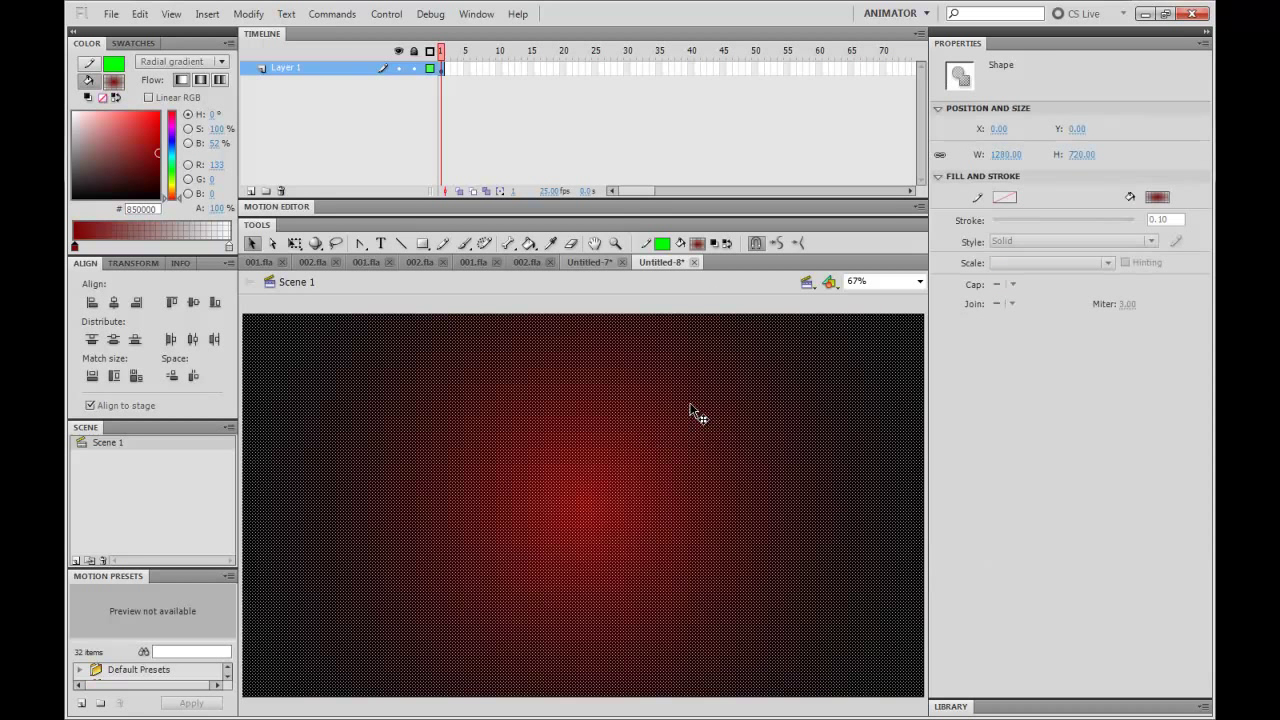
key("F8")
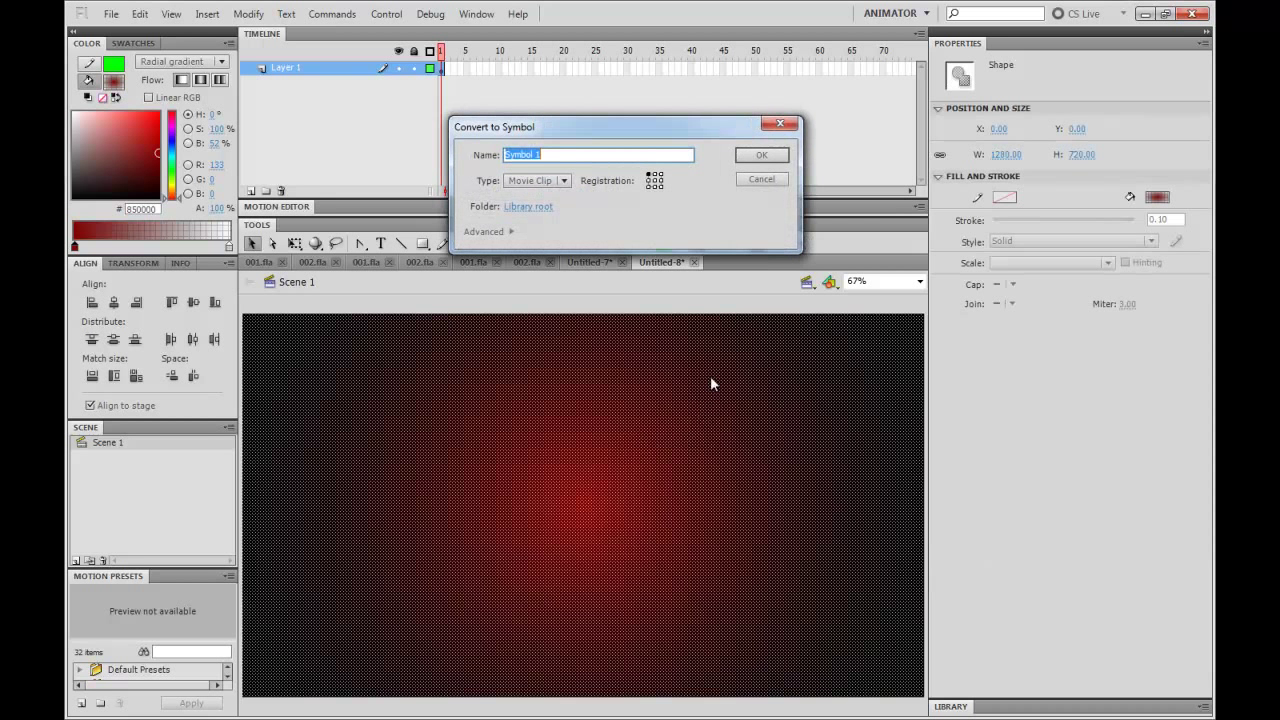
left_click(766, 178)
right_click(674, 433)
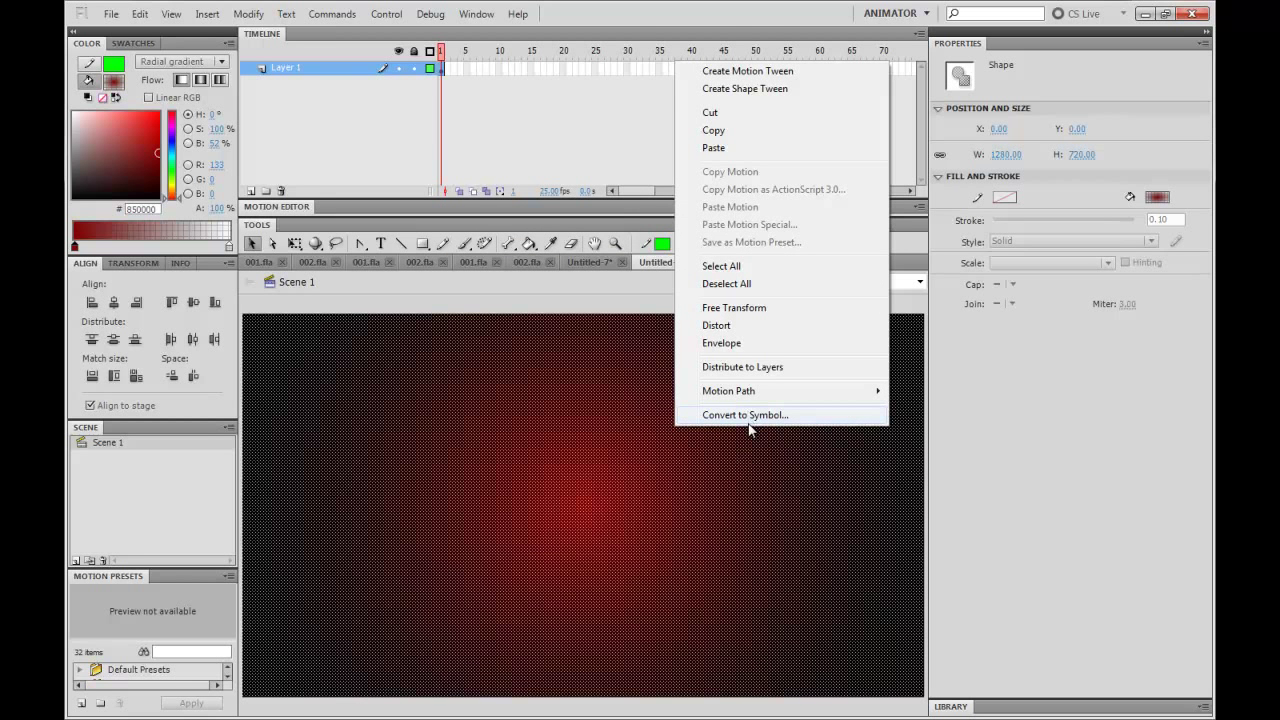
left_click(750, 420)
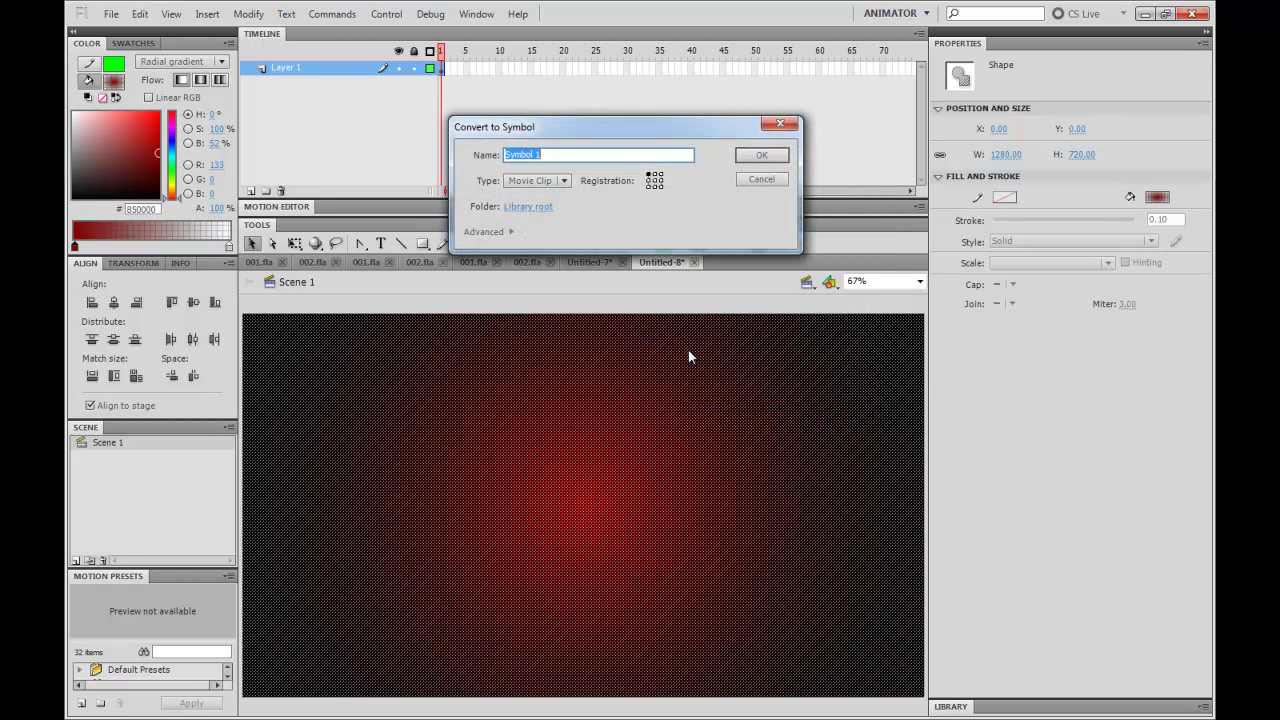
key("Return")
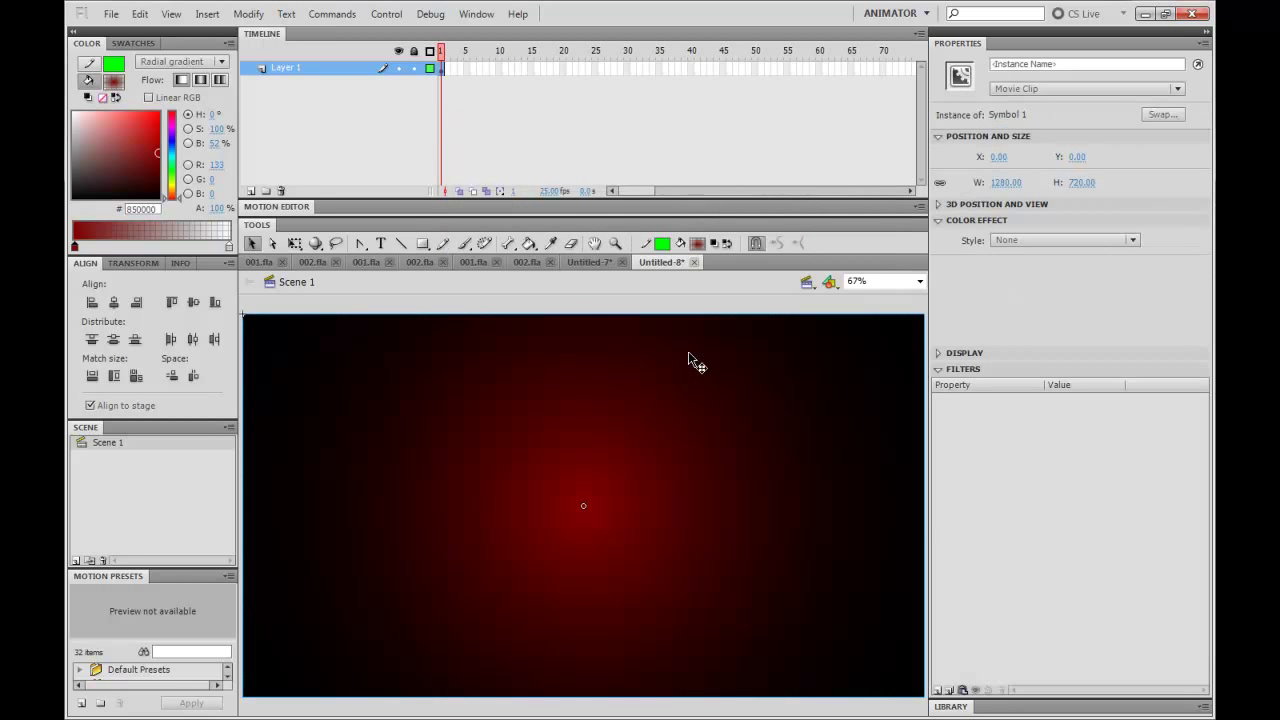
double_click(635, 460)
left_click(664, 298)
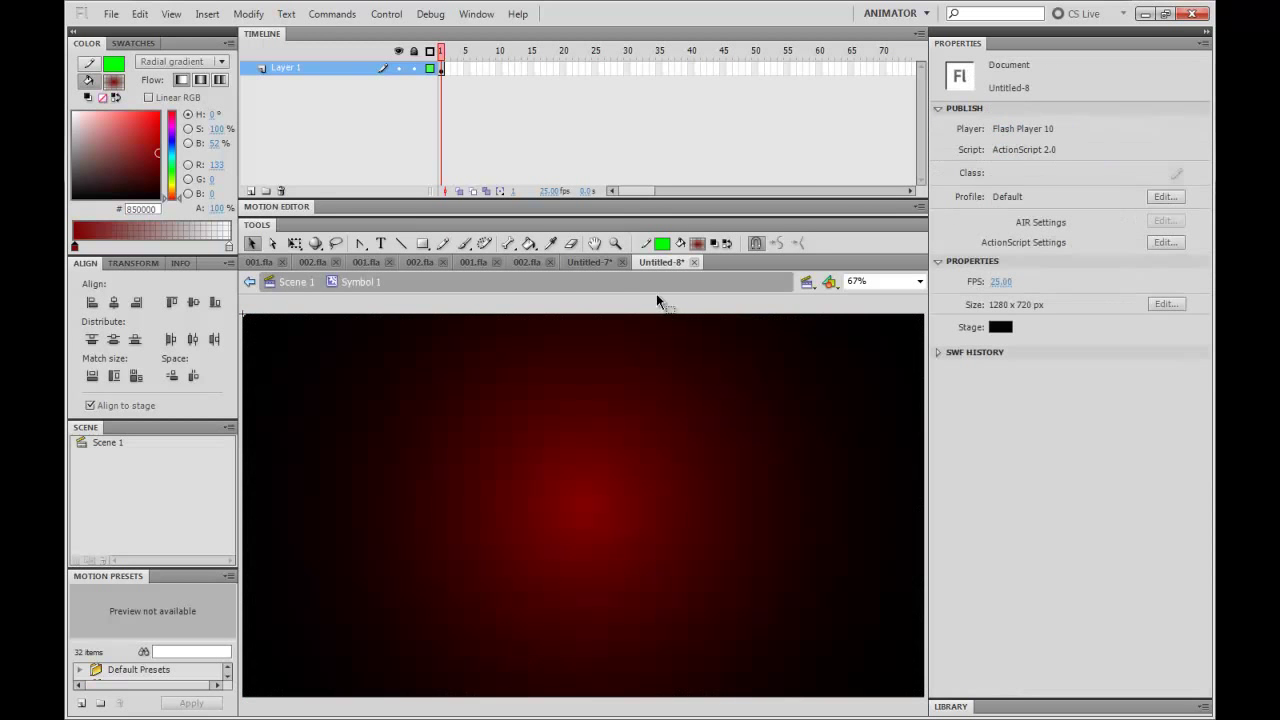
left_click(579, 415)
left_click(568, 305)
key("ctrl+minus")
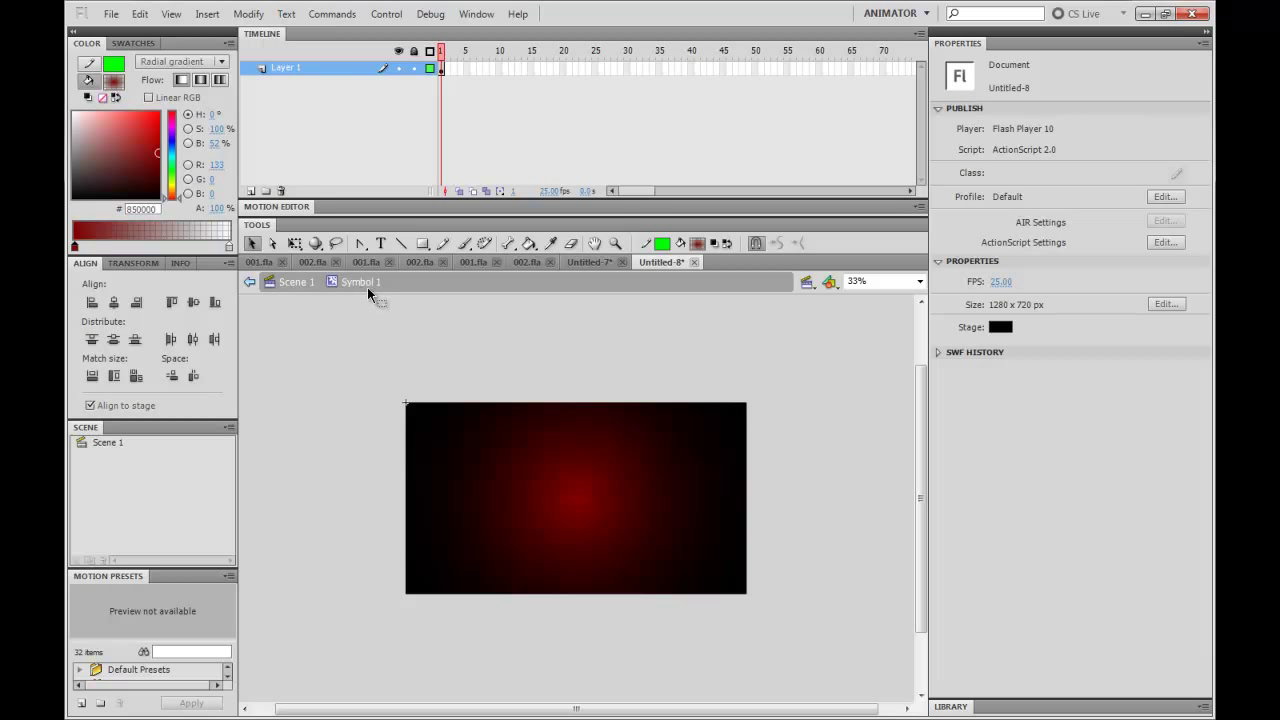
left_click(300, 288)
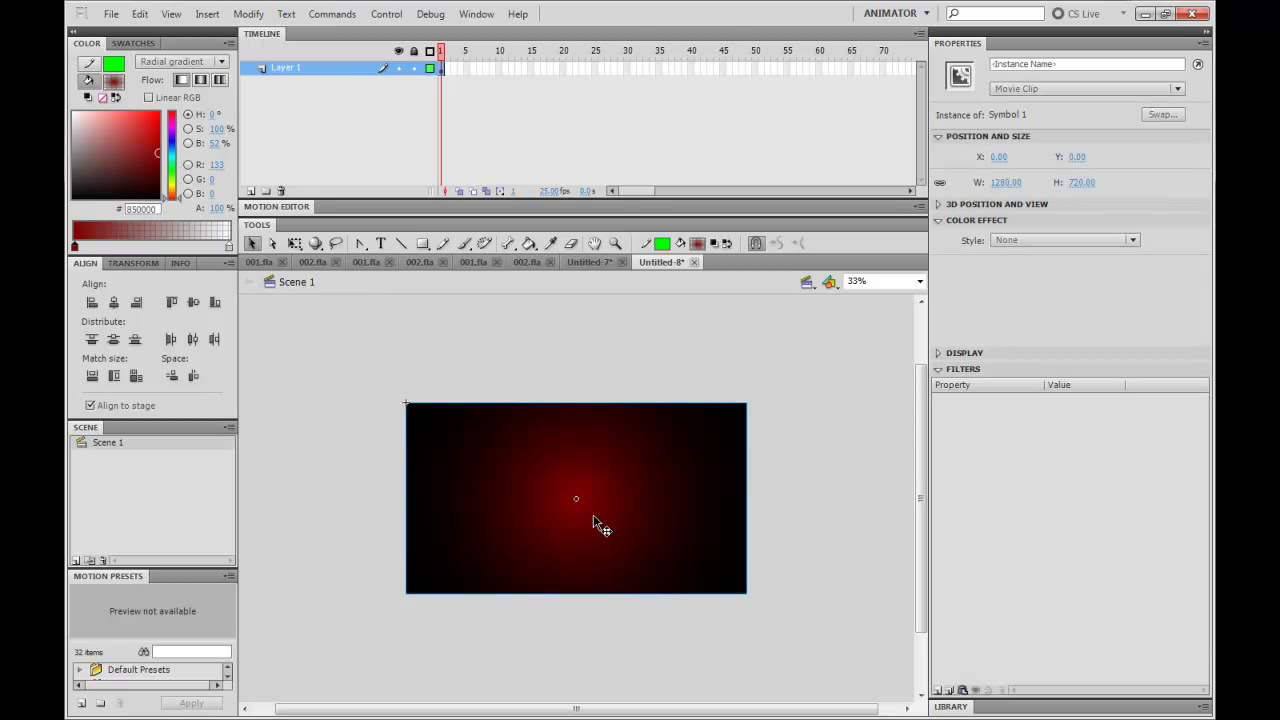
Step: Inside the gradient movie clip, convert the gradient shape to a nested Movie Clip symbol with the default name
double_click(547, 476)
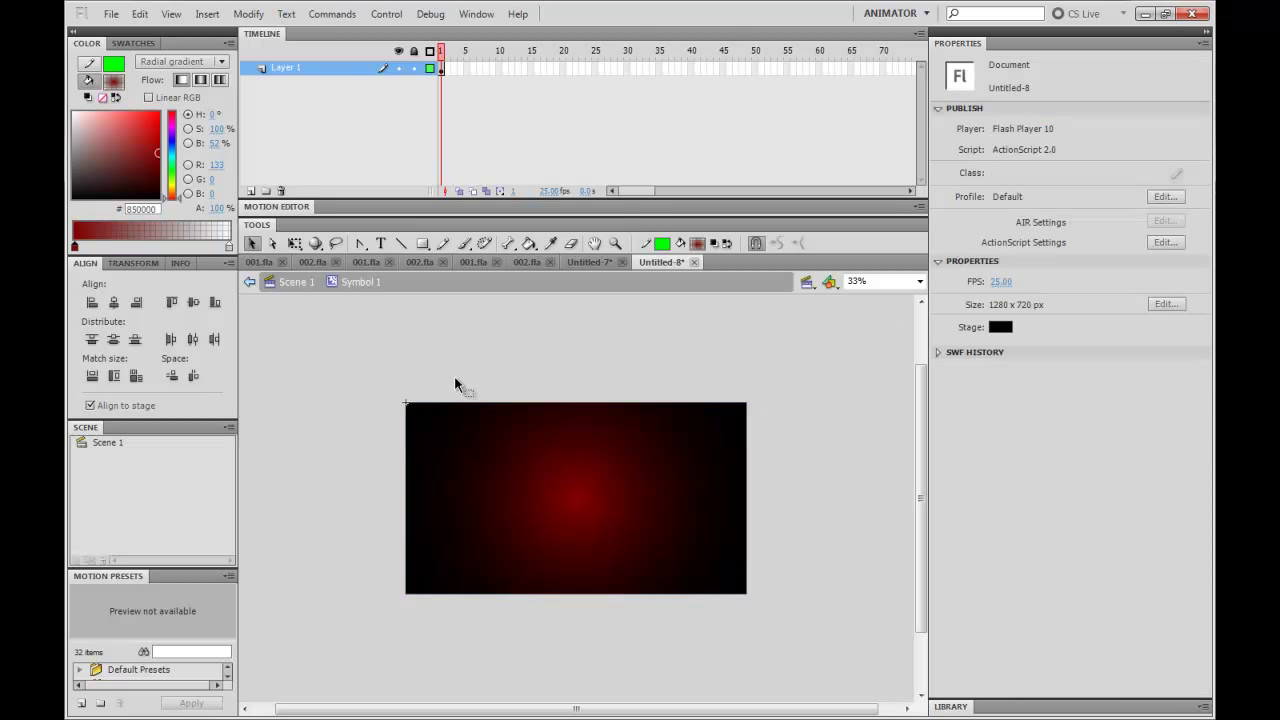
left_click(550, 437)
left_click(535, 376)
left_click(563, 456)
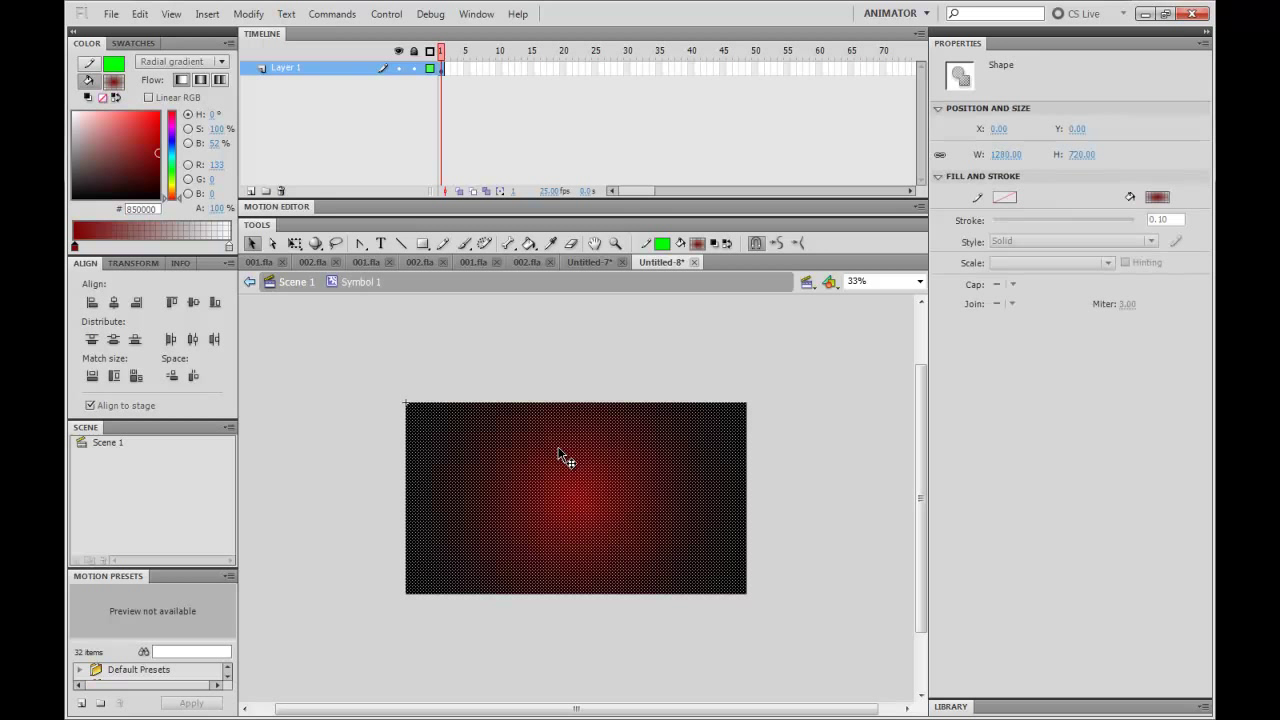
key("F8")
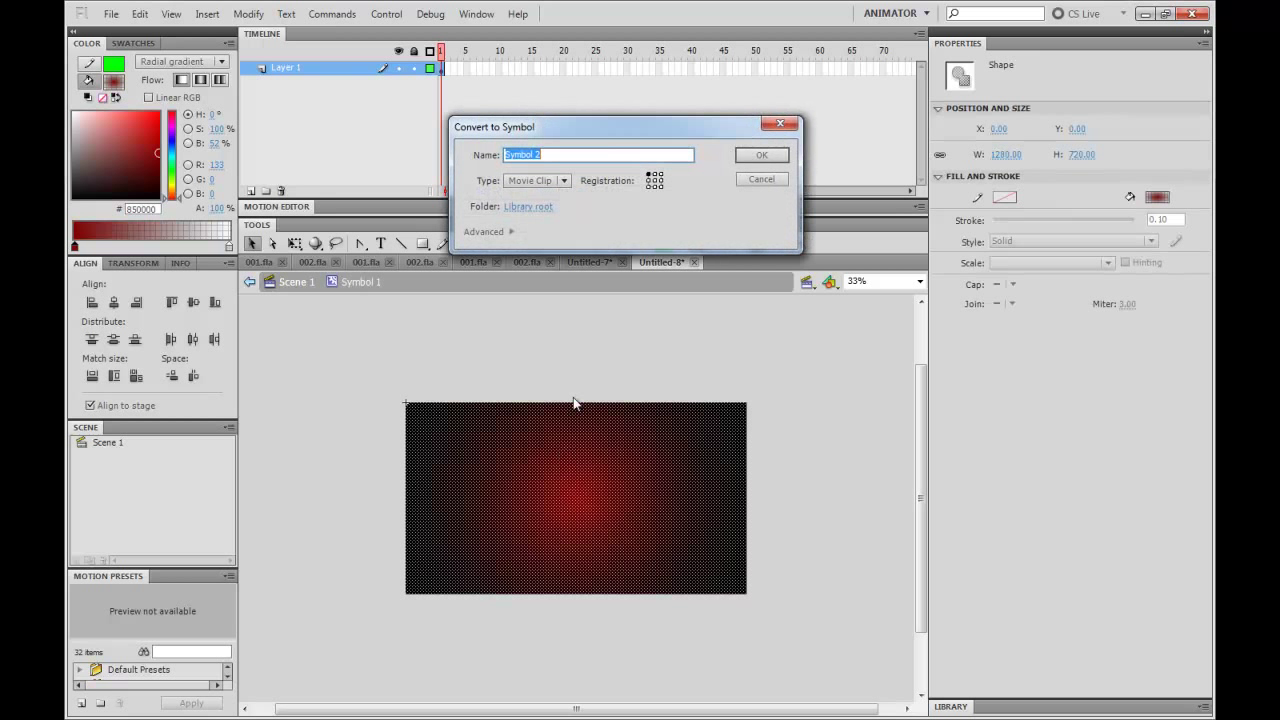
left_click(762, 158)
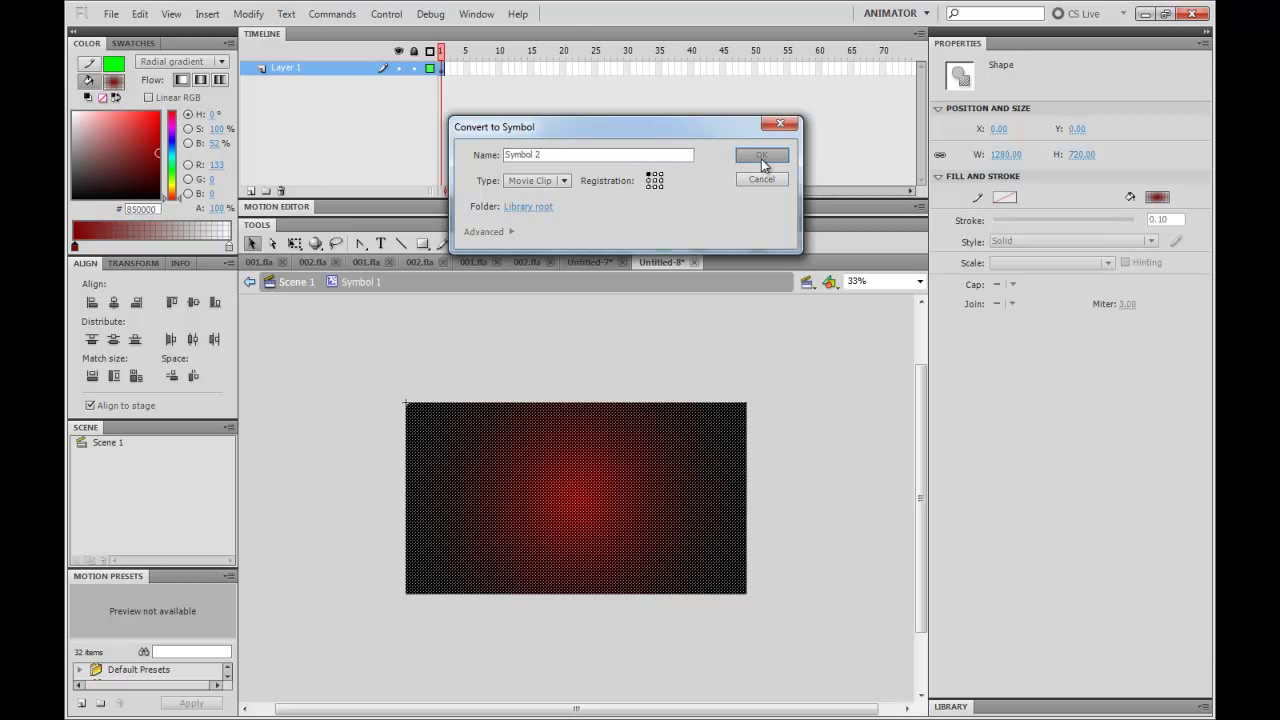
Step: Move the nested gradient clip just beyond the stage's left edge, to about X -1291.5, Y 0, and insert a keyframe at frame 10
left_click_drag(730, 432, 387, 408)
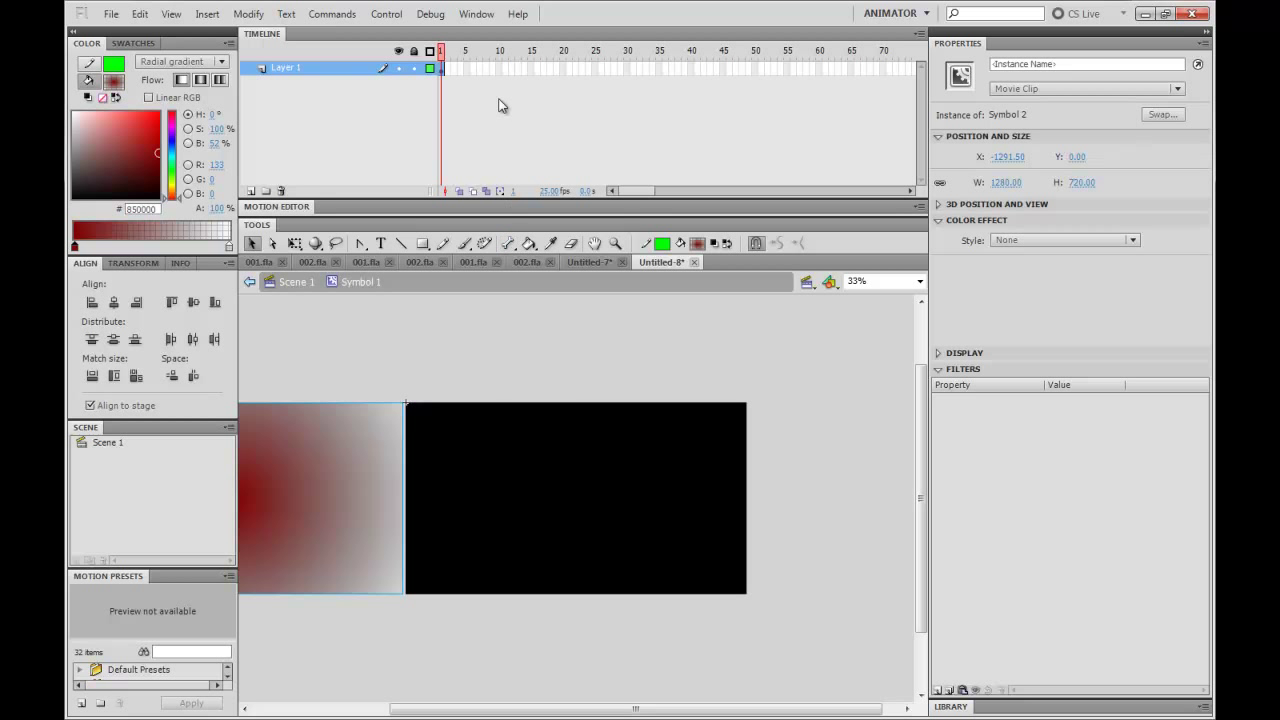
left_click(499, 69)
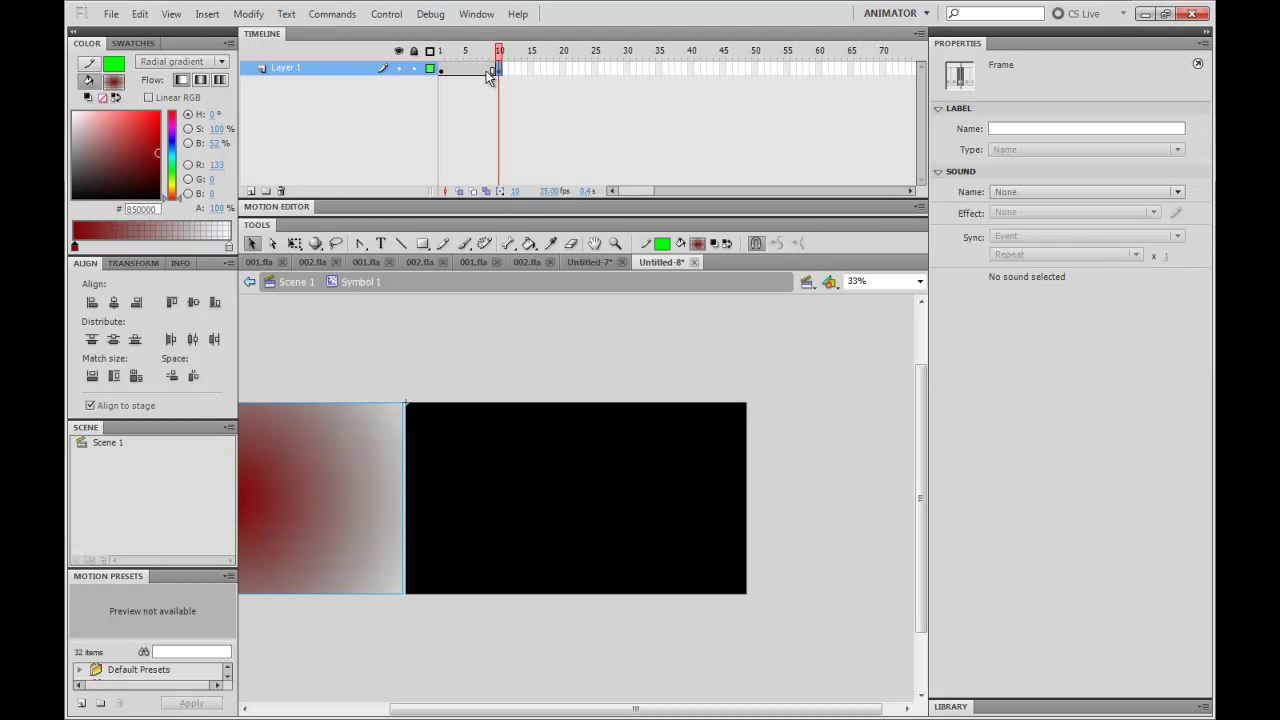
right_click(498, 66)
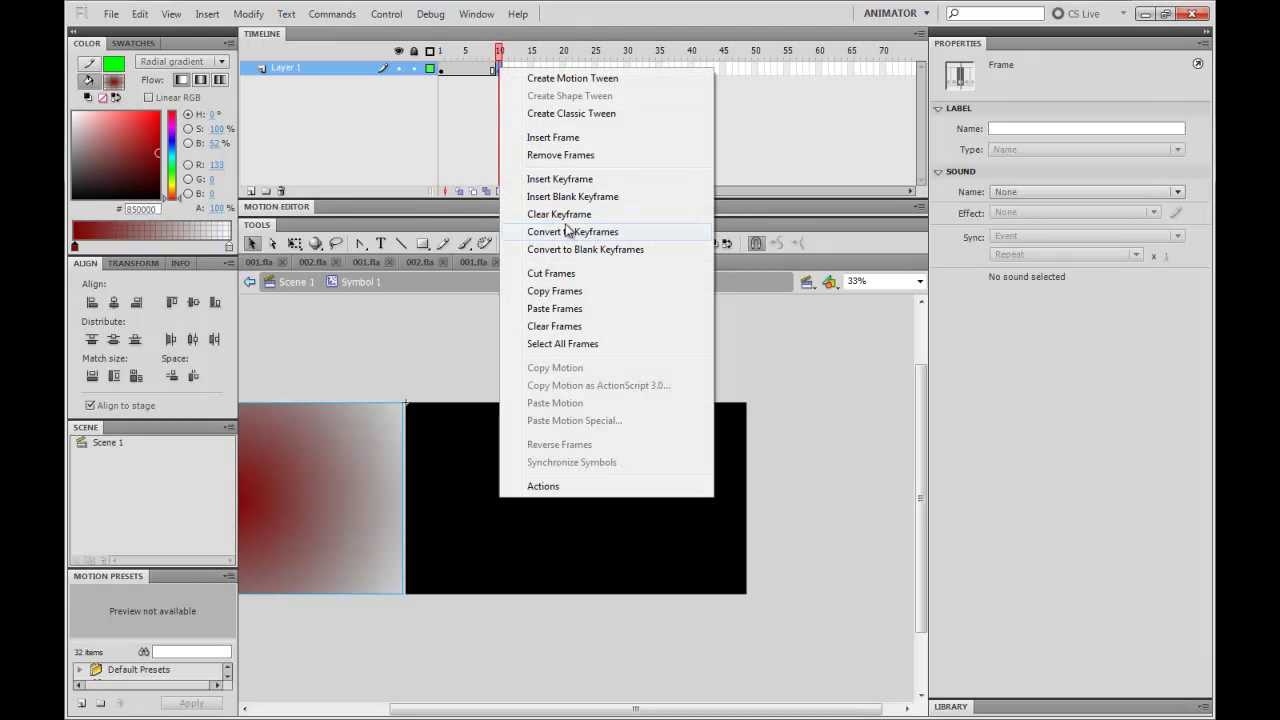
left_click(500, 93)
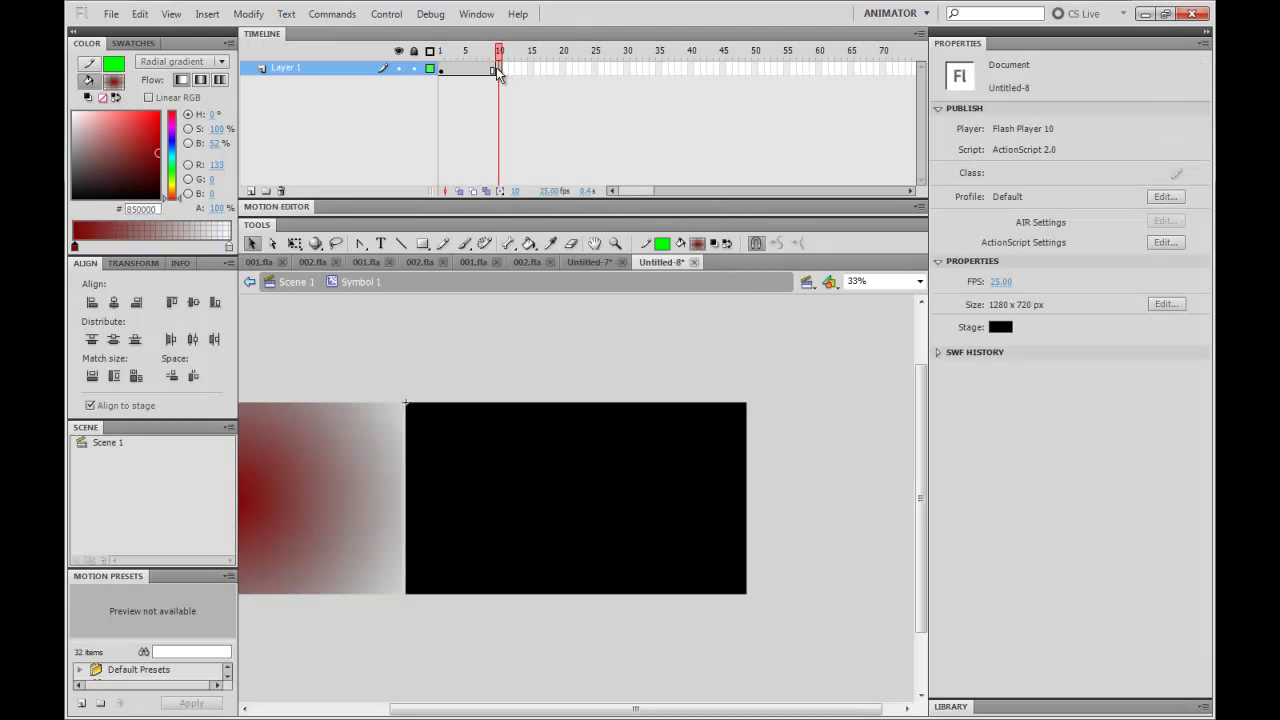
Step: At frame 10, move the gradient clip just beyond the stage's right edge, to about X 1300.5, Y 0, and create a classic tween between the keyframes
left_click(498, 69)
left_click_drag(294, 538, 815, 535)
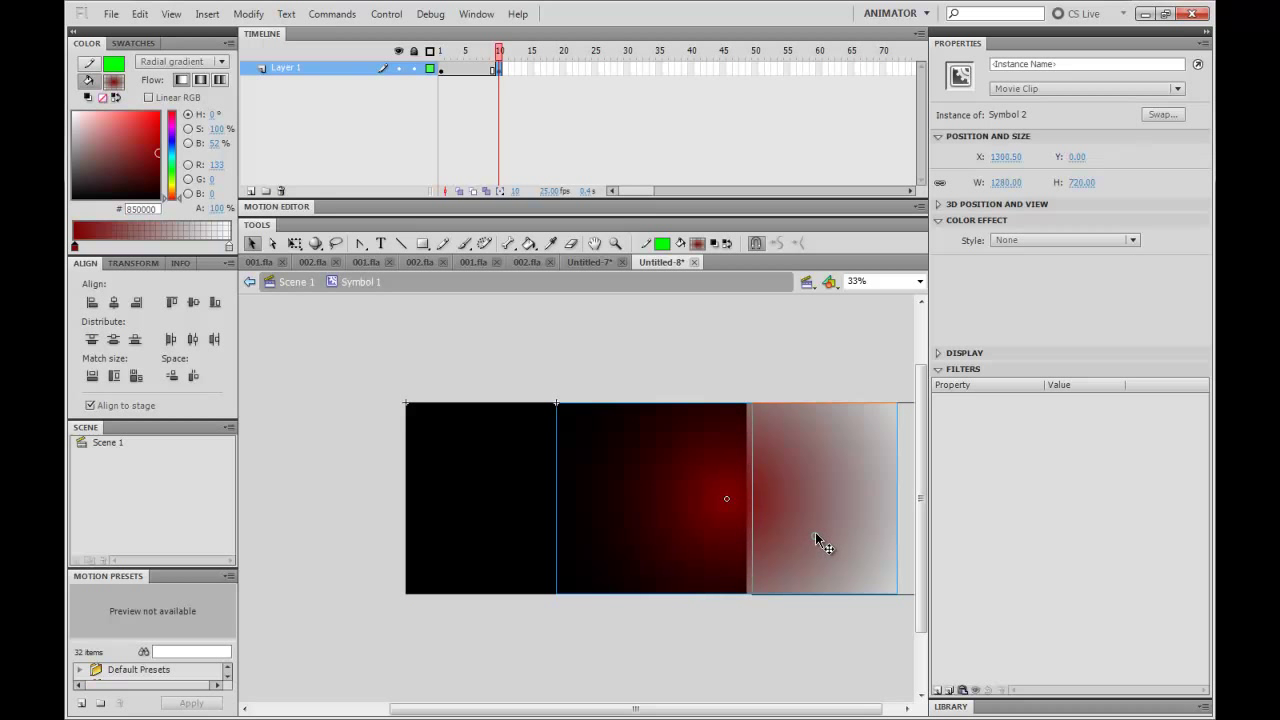
right_click(468, 68)
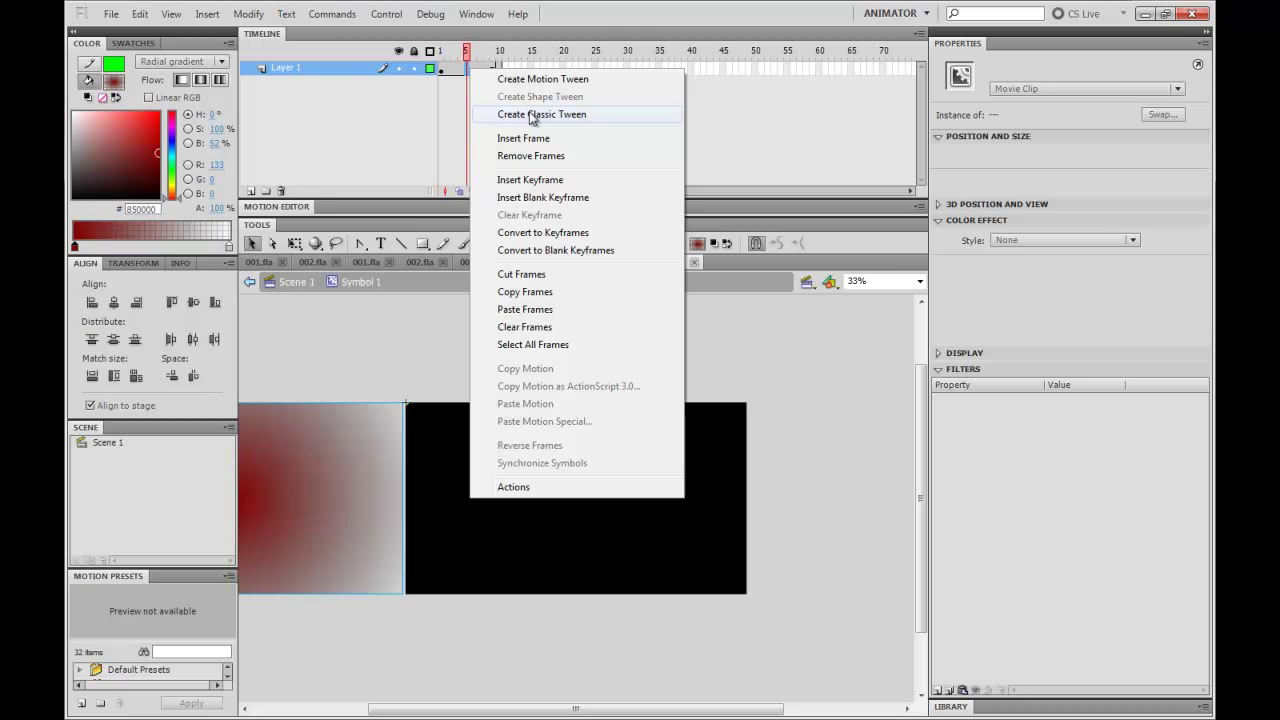
left_click(533, 114)
Step: Play the timeline, test the movie to check the gradient sweeping across the stage, and close the preview
key("Return")
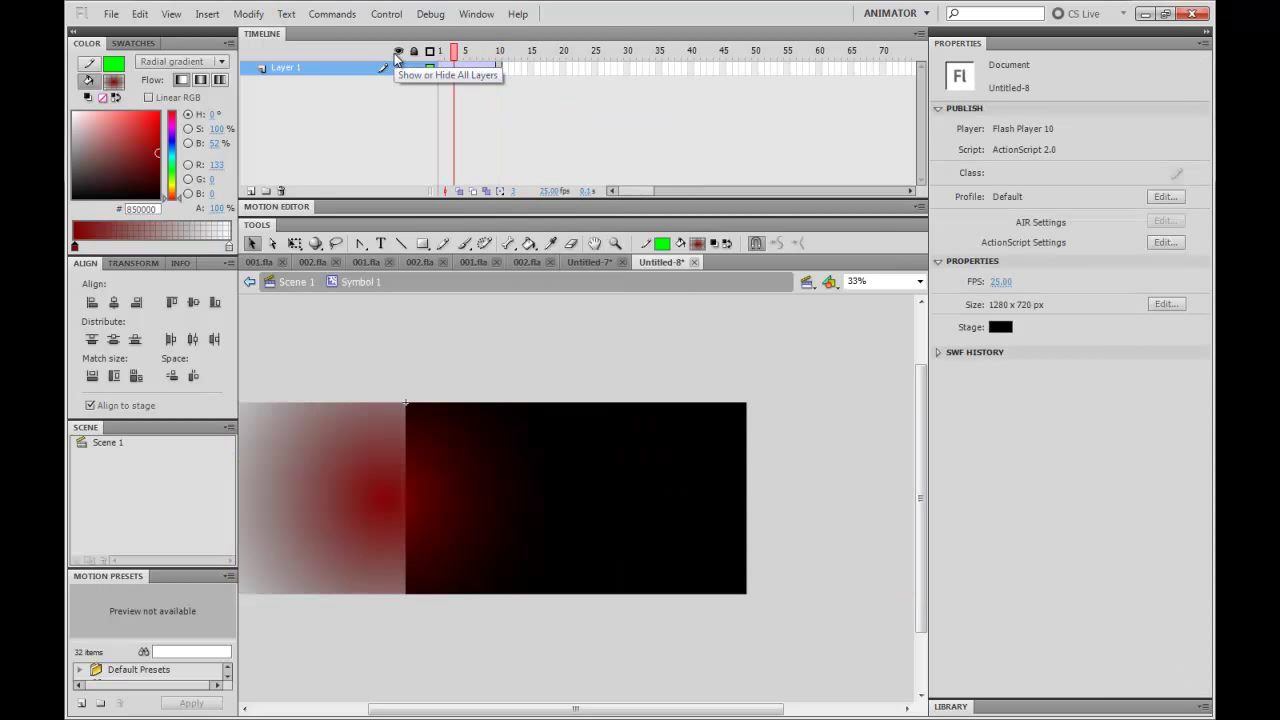
left_click(646, 373)
key("ctrl+Return")
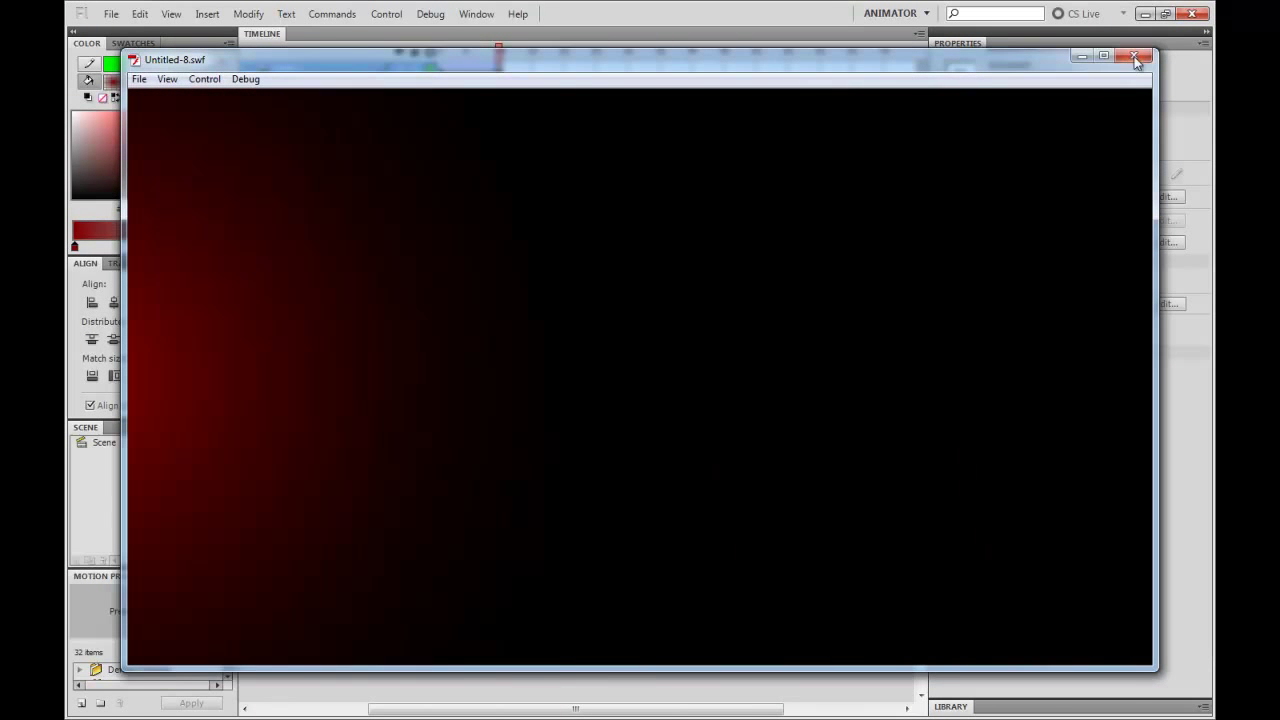
left_click(1134, 55)
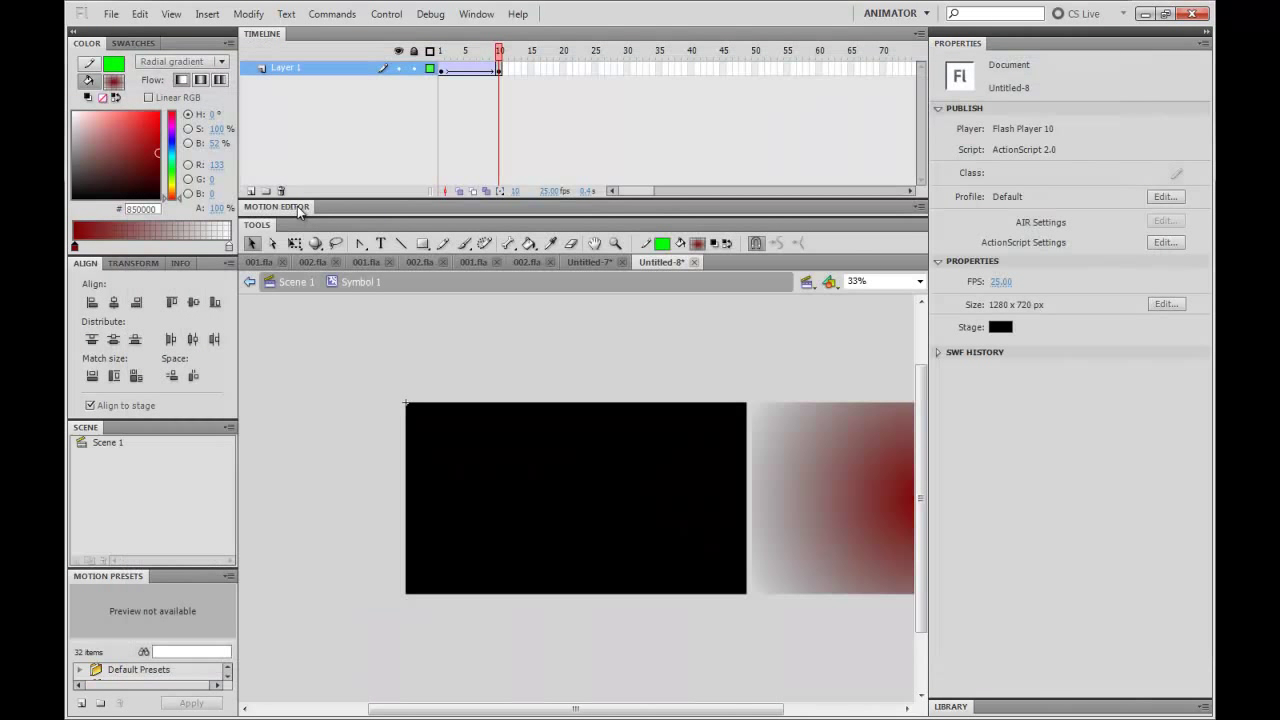
Step: Replay the tween and add a new layer above the tweened layer inside the gradient clip
key("Return")
left_click(251, 191)
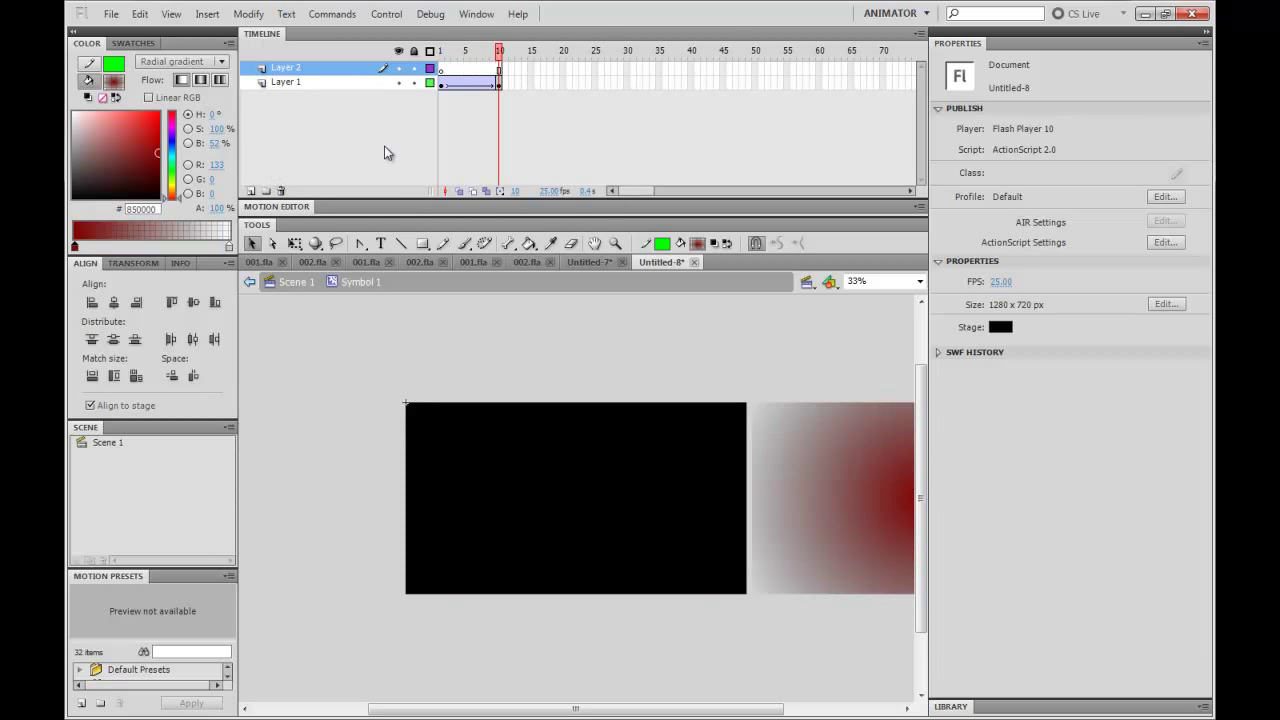
Step: Compare the gradient's position at frames 5 and 6 of Layer 1 to find the tween's midpoint
left_click(472, 86)
left_click(471, 100)
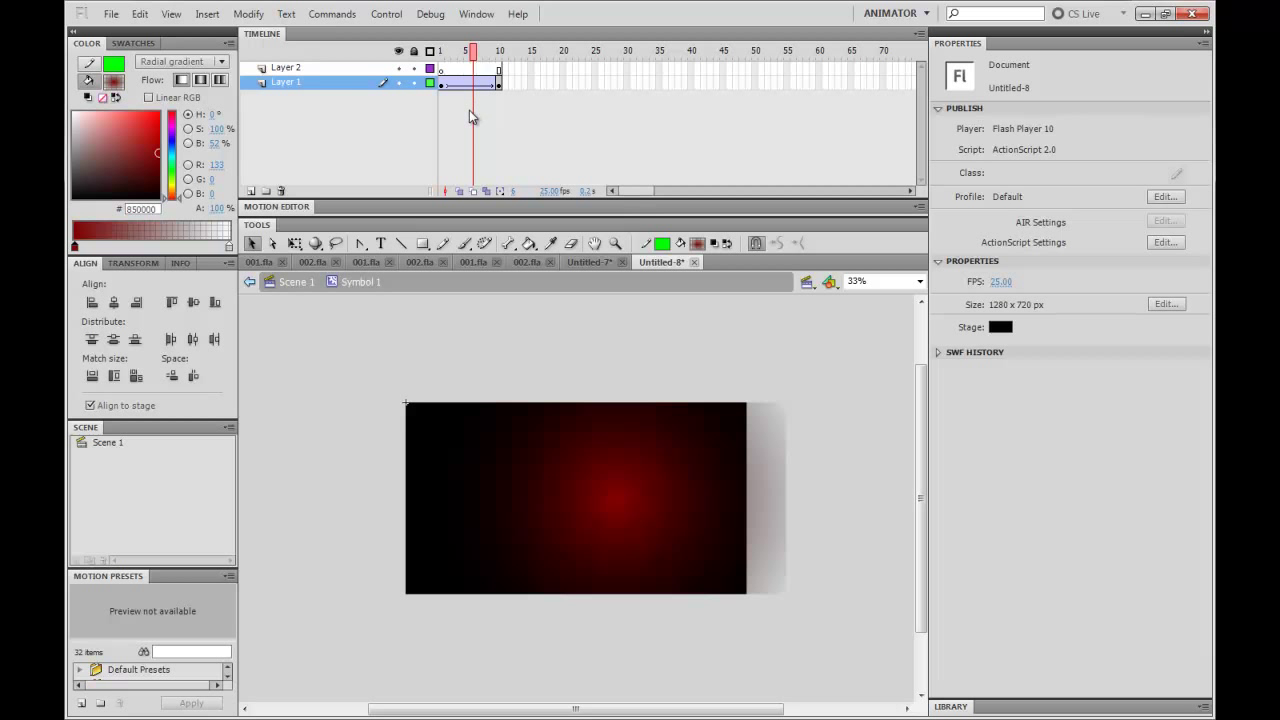
left_click(474, 86)
left_click(469, 88)
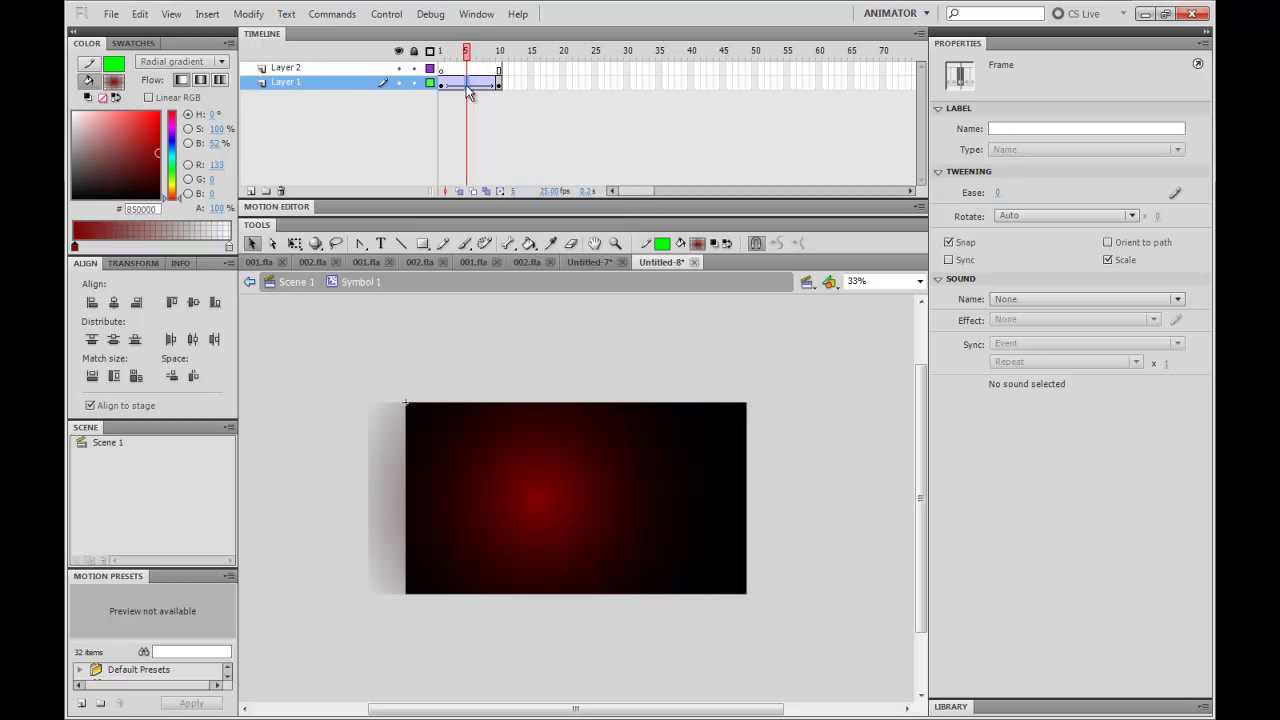
left_click(473, 98)
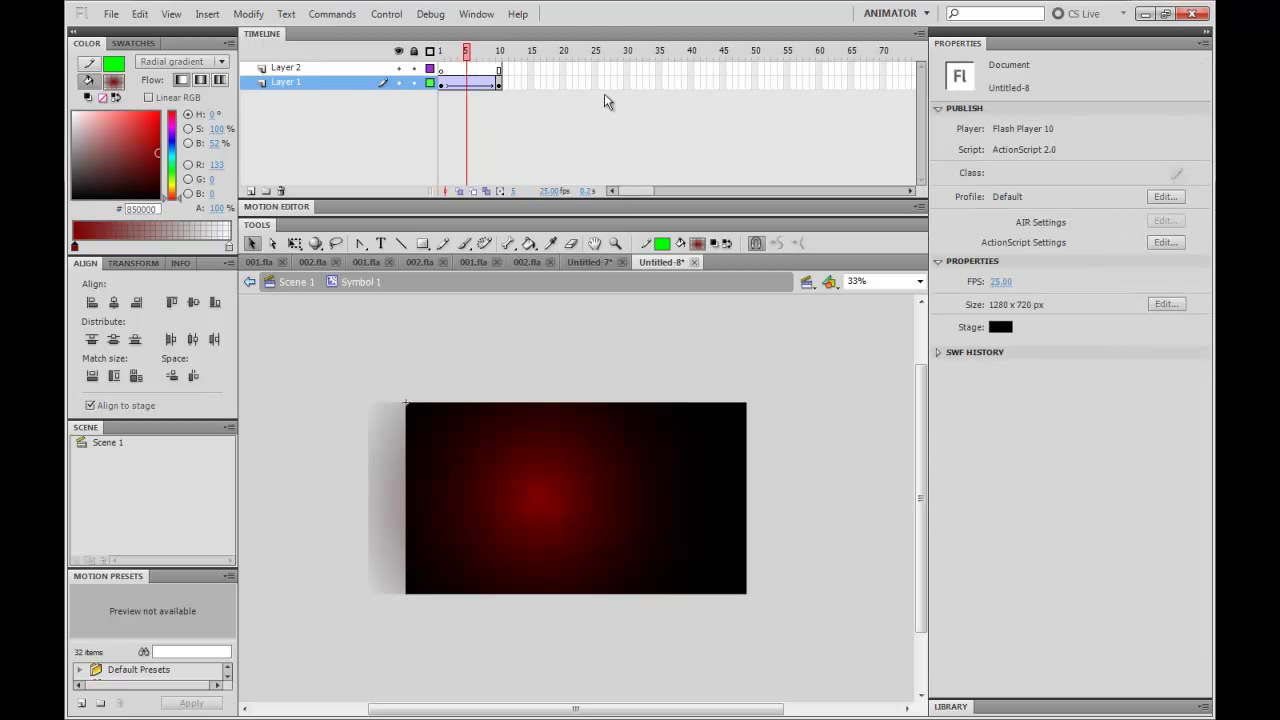
left_click(471, 86)
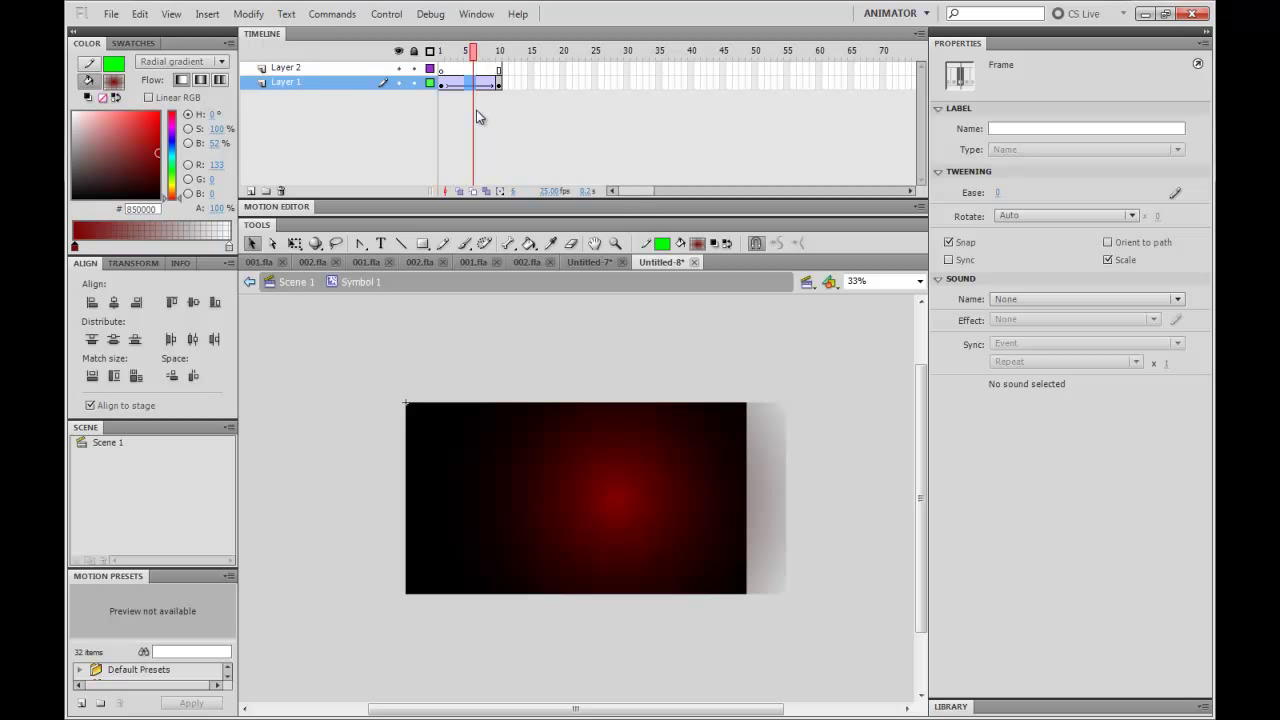
left_click(476, 112)
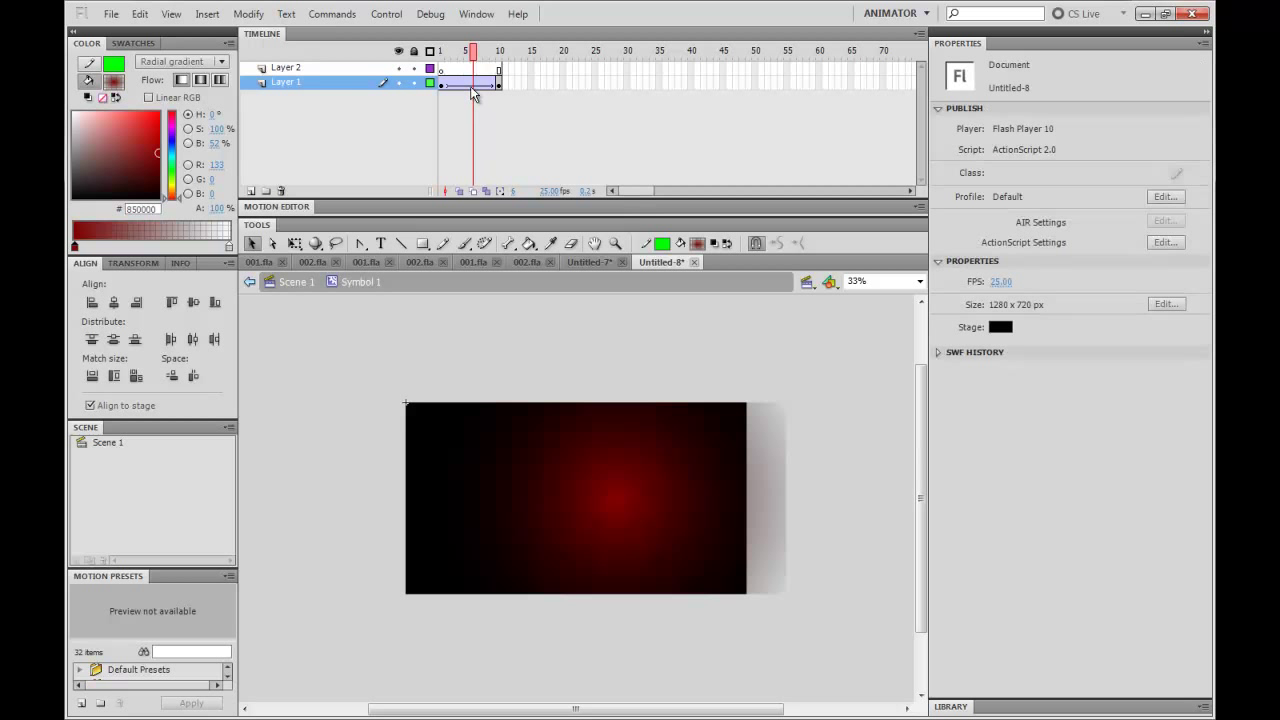
left_click(466, 87)
left_click(473, 87)
left_click(469, 98)
Step: Insert a keyframe at frame 5 of Layer 1's classic tween
left_click(467, 88)
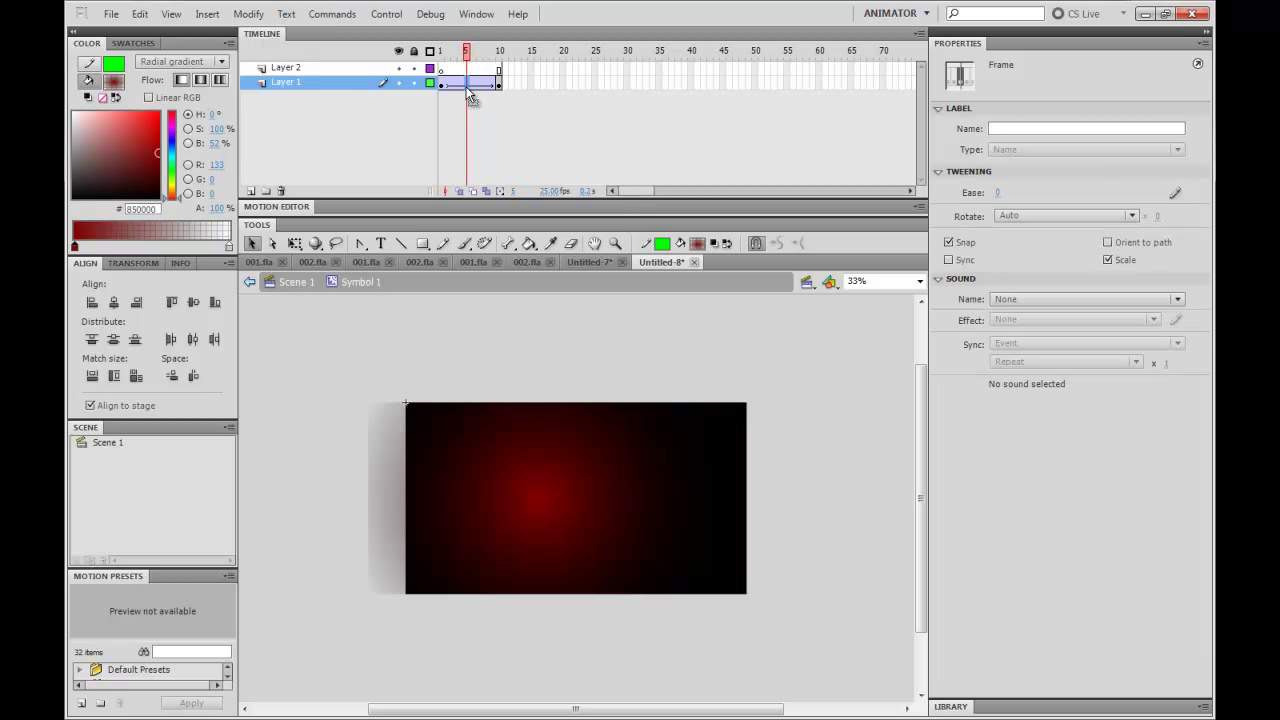
key("F6")
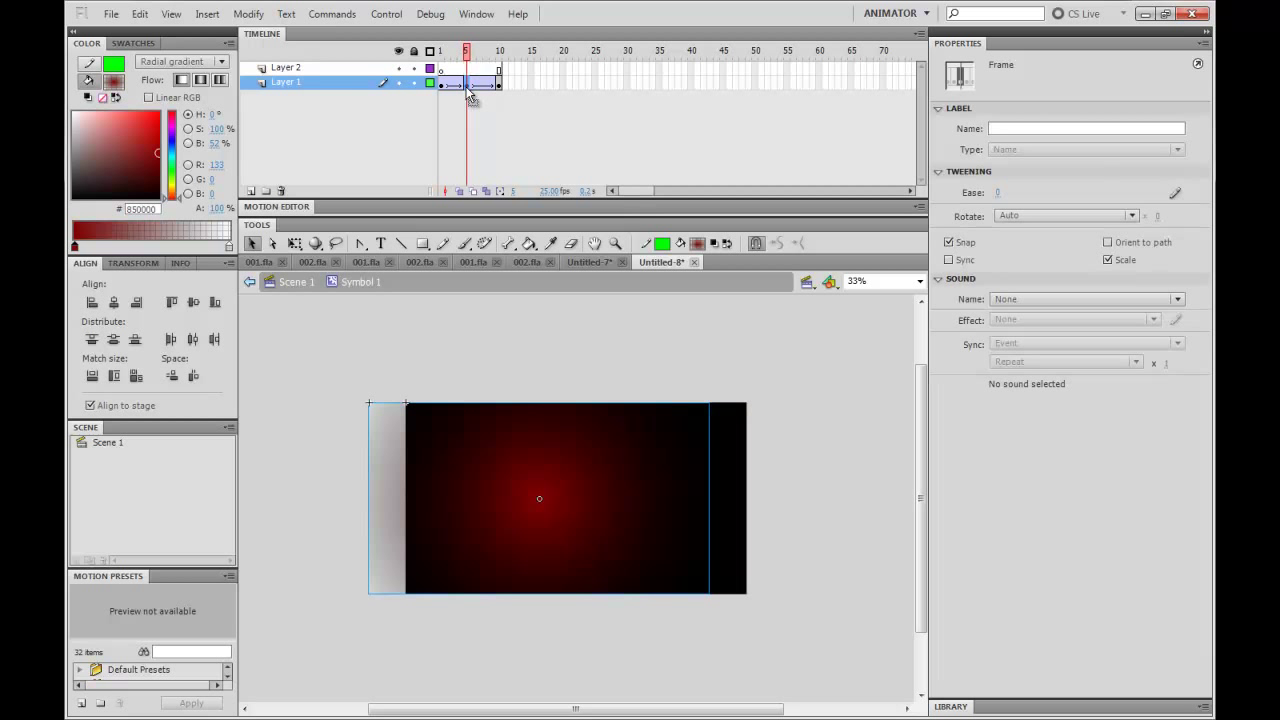
right_click(473, 87)
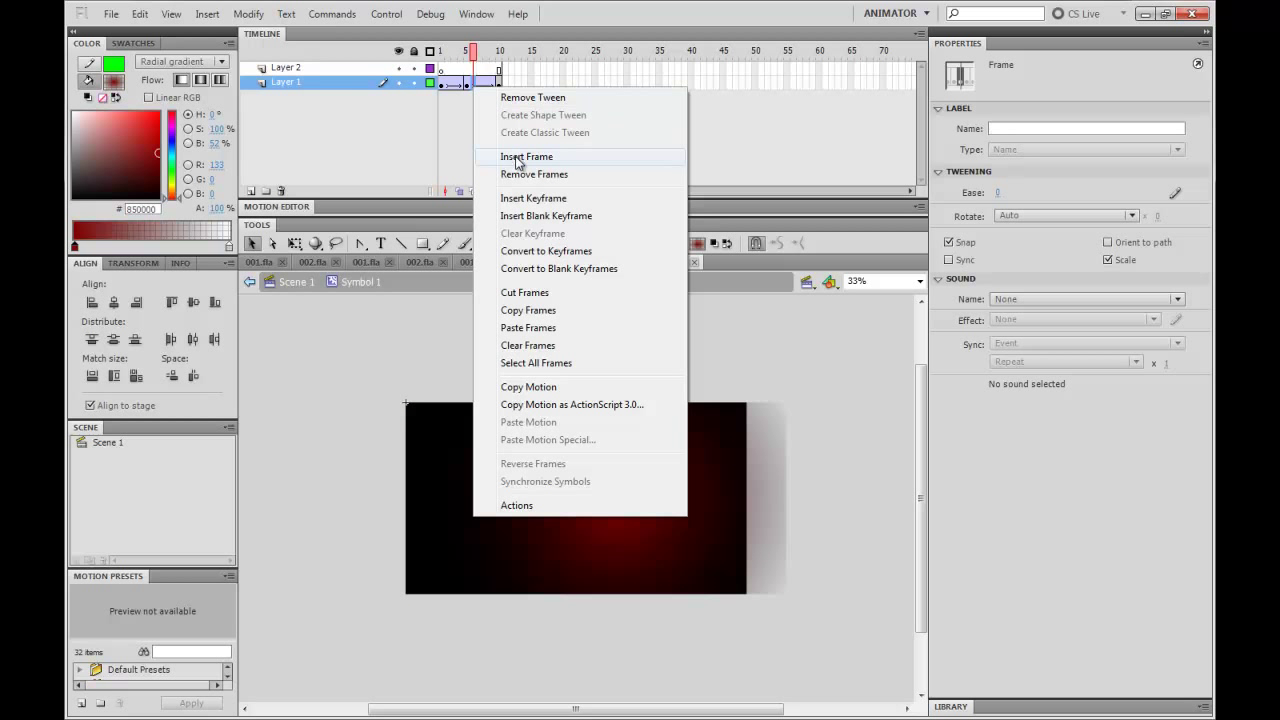
left_click(526, 157)
key("ctrl+z")
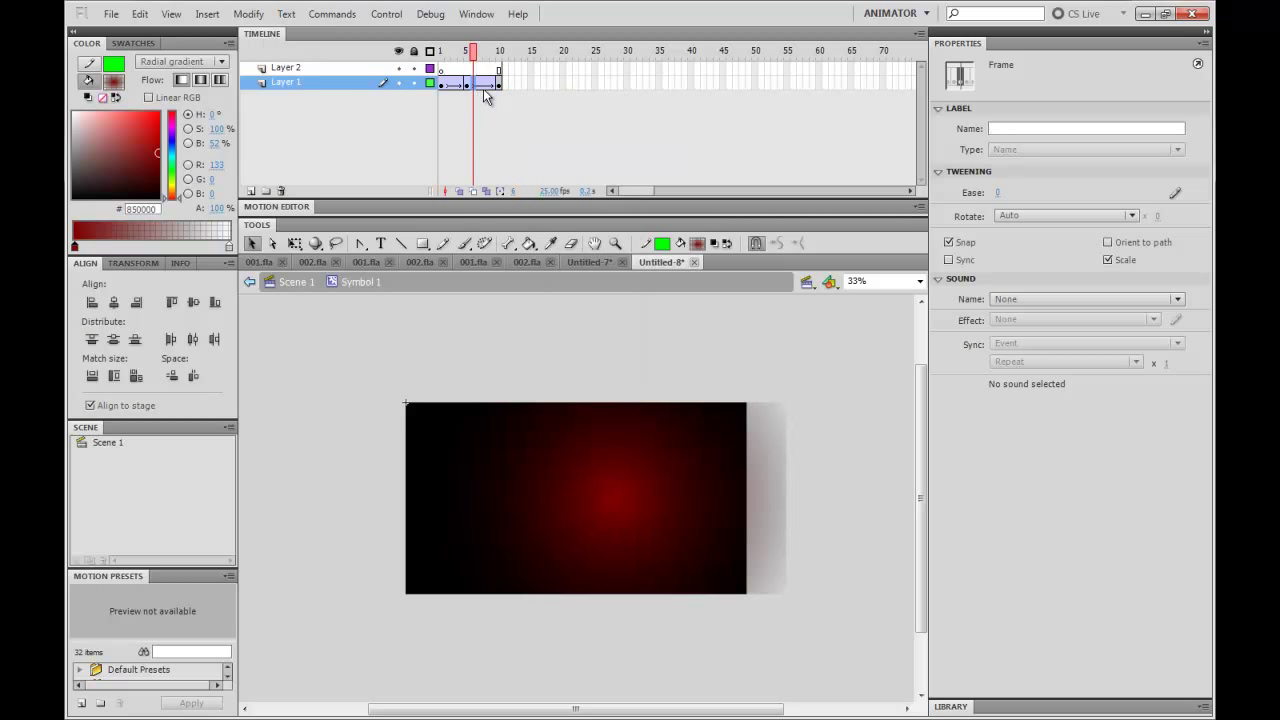
Step: Insert a keyframe at frame 6 of Layer 1, directly after the frame 5 keyframe
right_click(477, 89)
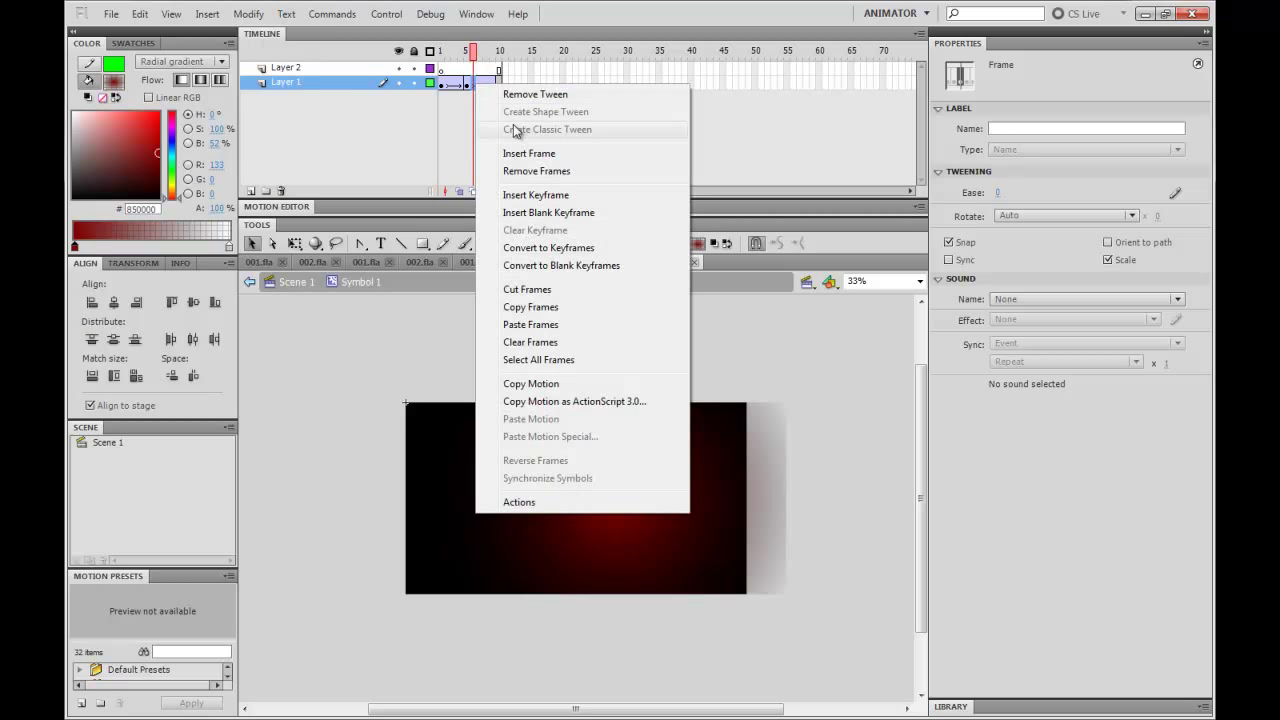
left_click(523, 193)
Step: Compare the adjacent keyframes at frames 5 and 6 of Layer 1, and play the timeline from frame 1
left_click(467, 86)
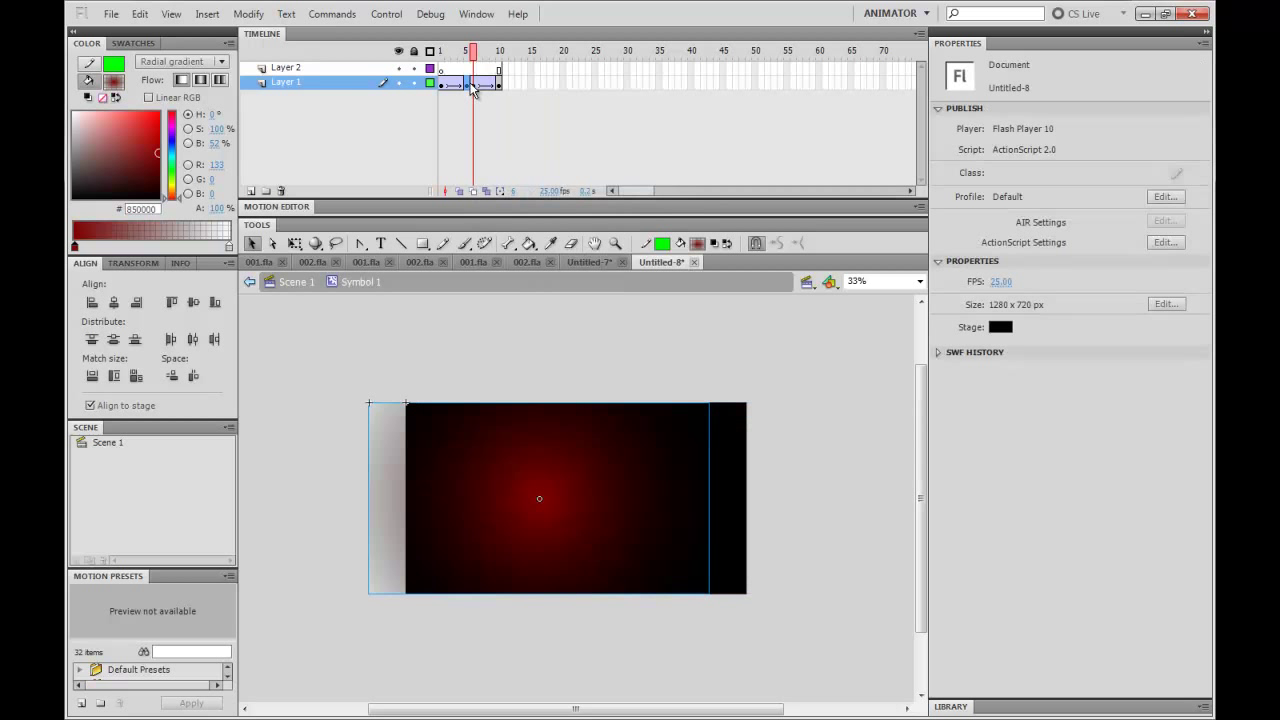
left_click(475, 87)
left_click(469, 86)
left_click(480, 87)
left_click(473, 86)
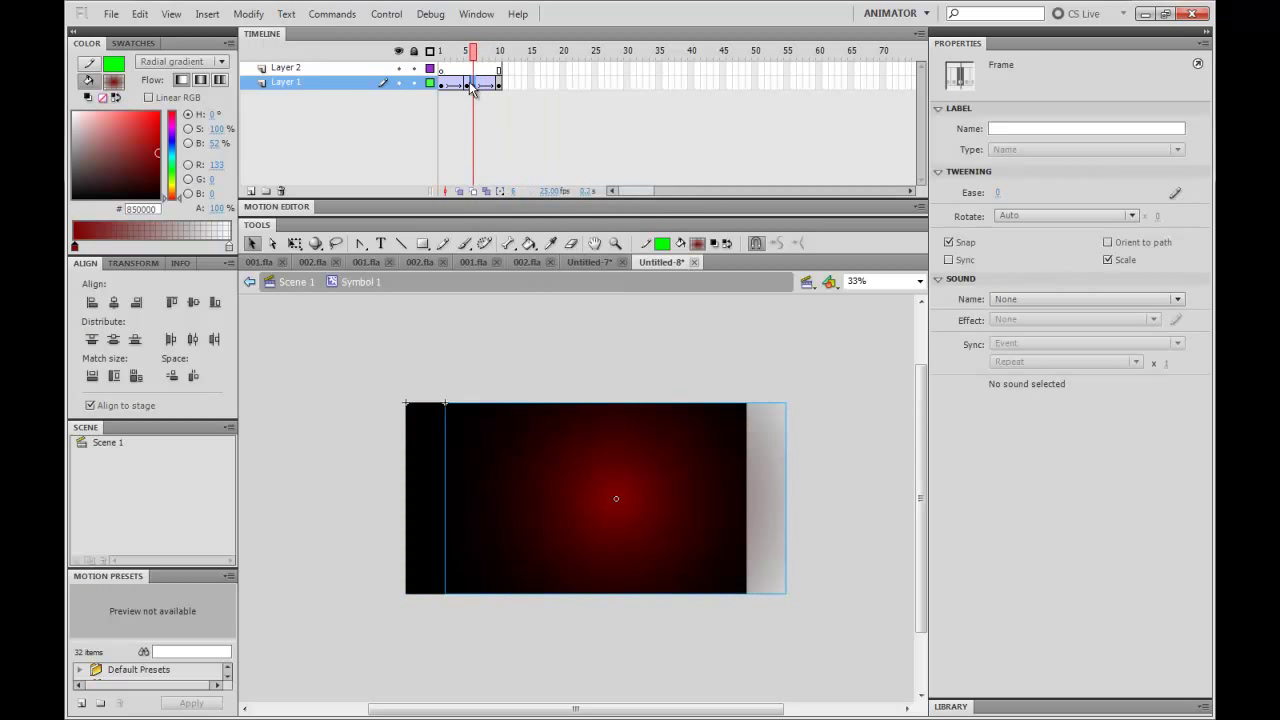
left_click(467, 86)
left_click(499, 137)
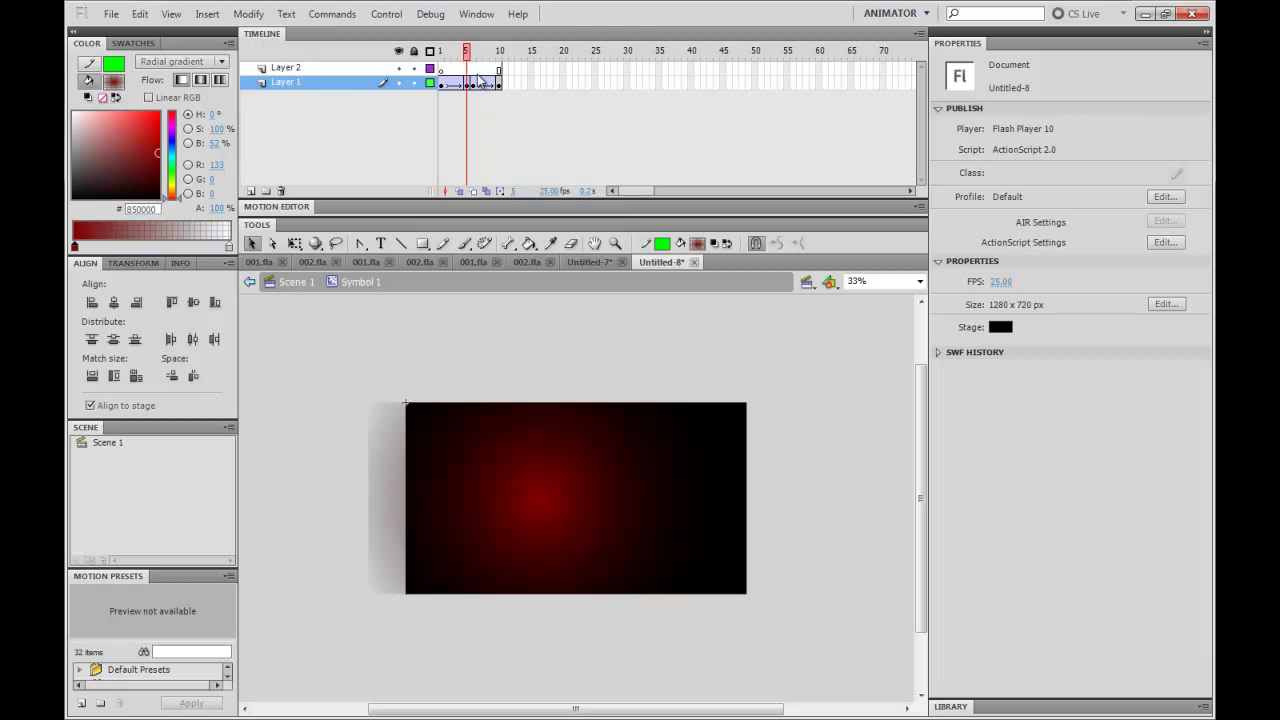
left_click_drag(466, 51, 420, 64)
key("Return")
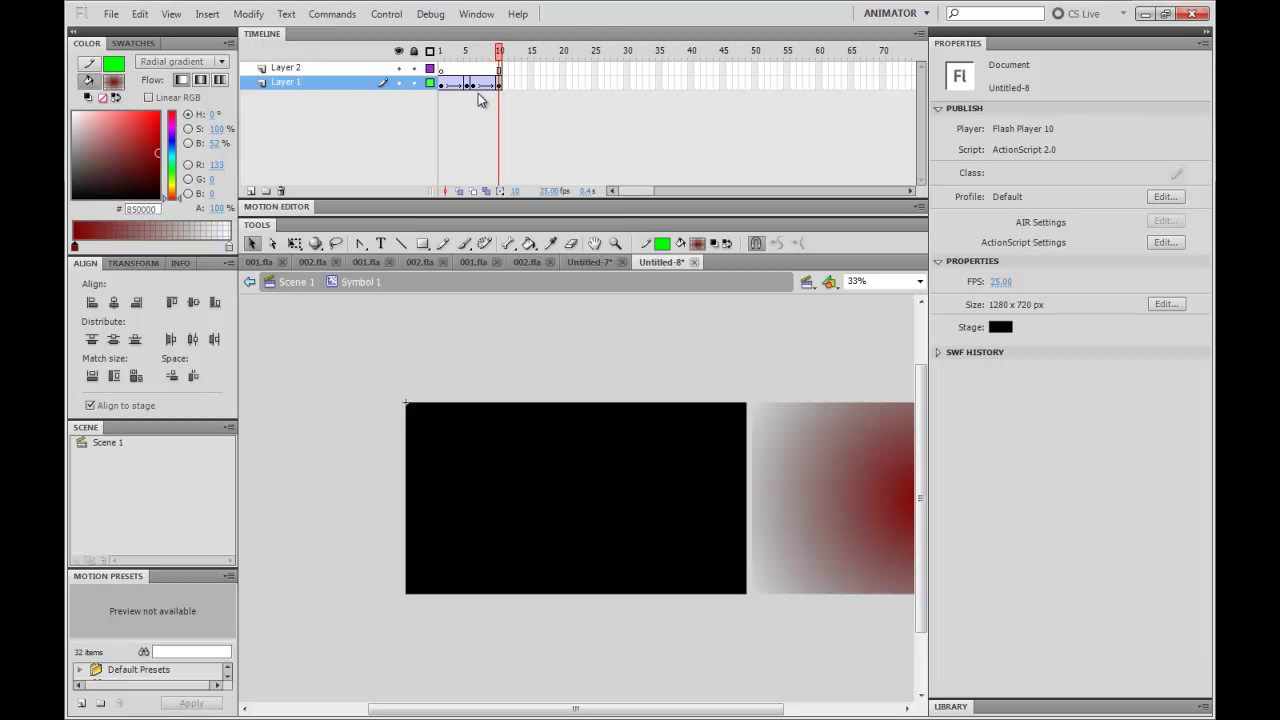
left_click(501, 89)
left_click(492, 103)
left_click_drag(475, 86, 499, 91)
left_click(501, 111)
left_click(474, 88)
left_click_drag(501, 92, 504, 98)
key("ctrl+z")
left_click(510, 100)
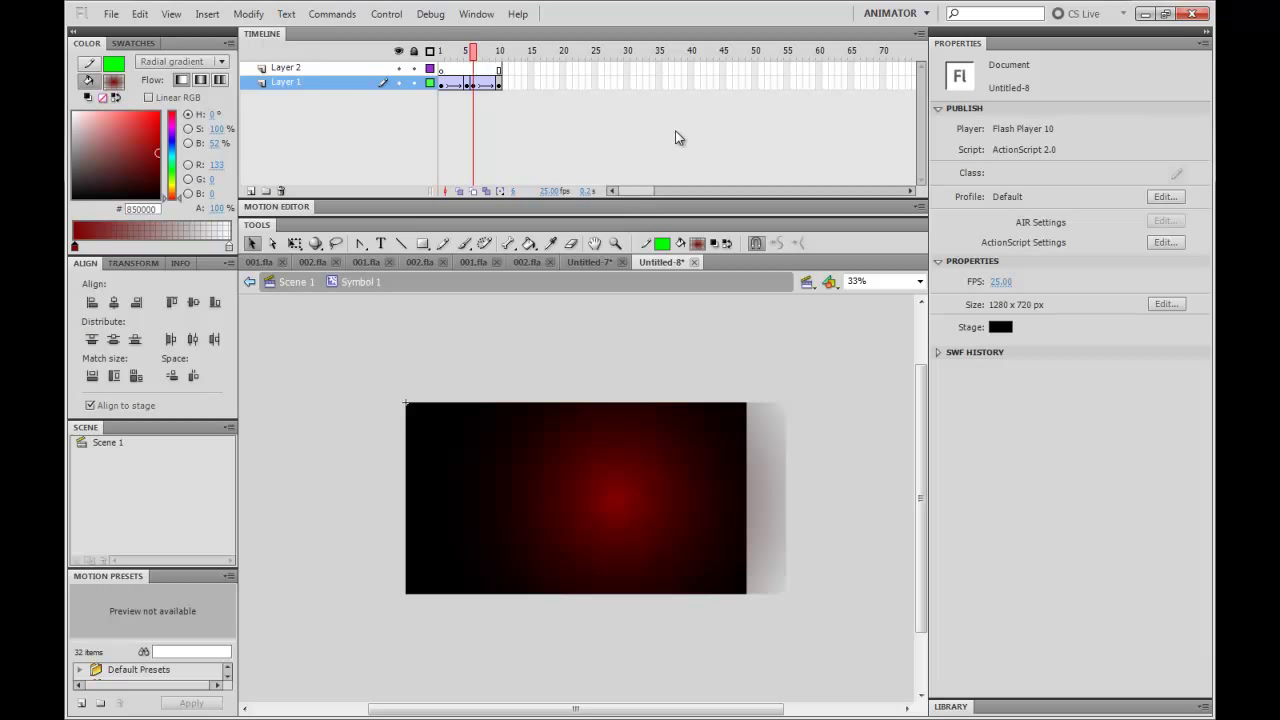
Step: Copy frames 6 to 10 of Layer 1 into frames 1 to 5 of Layer 2
left_click(499, 84)
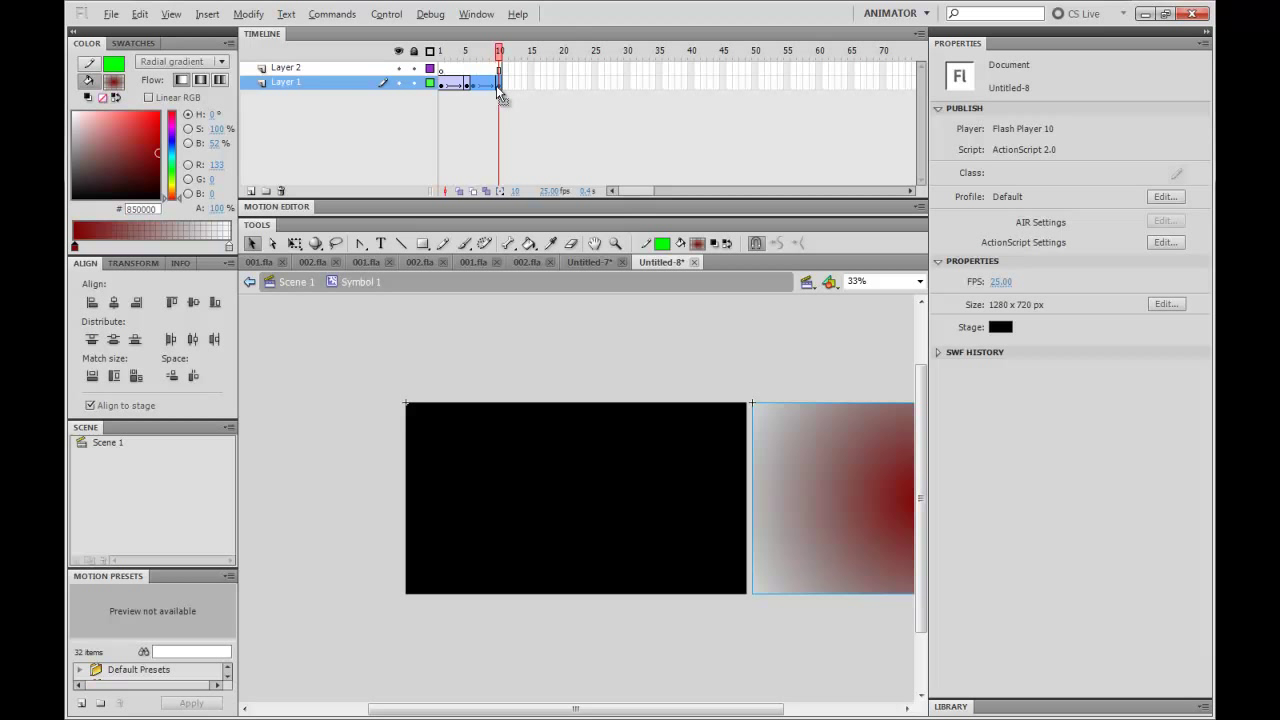
left_click_drag(498, 87, 448, 64, "alt")
left_click(446, 70)
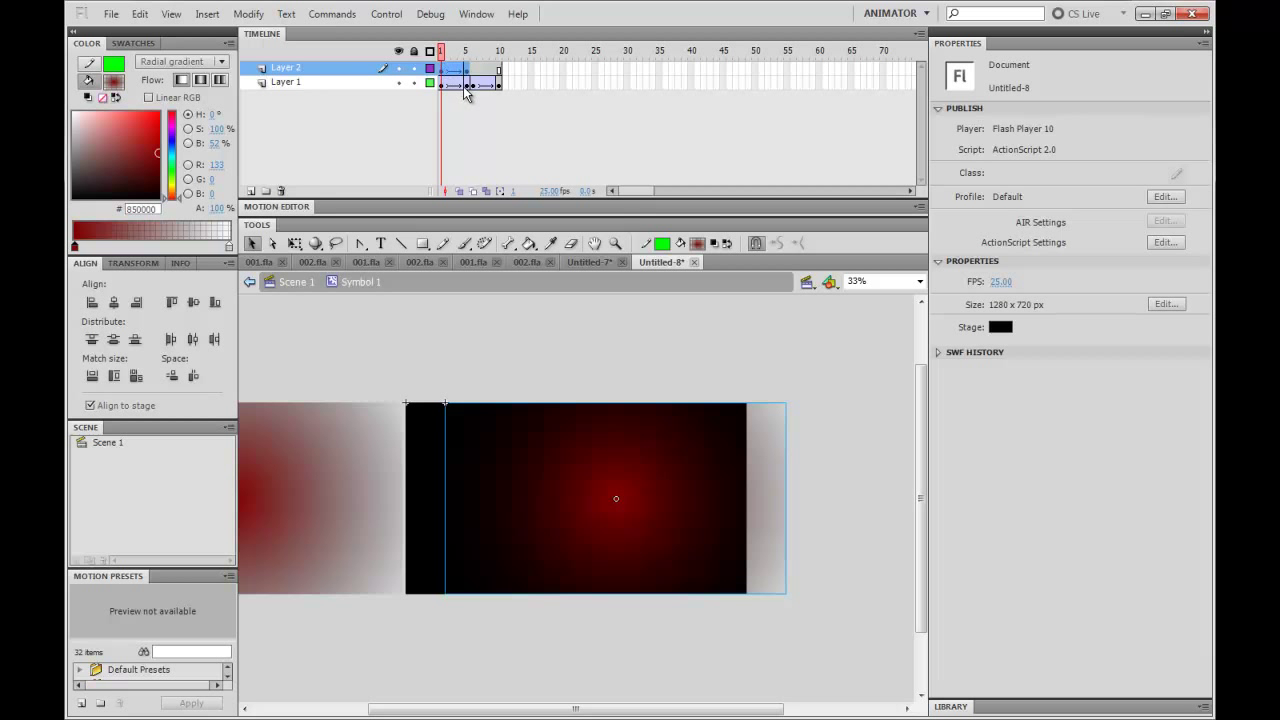
Step: Copy frames 1 to 5 of Layer 1 into frames 6 to 10 of Layer 2
left_click_drag(466, 86, 493, 76)
left_click(459, 107)
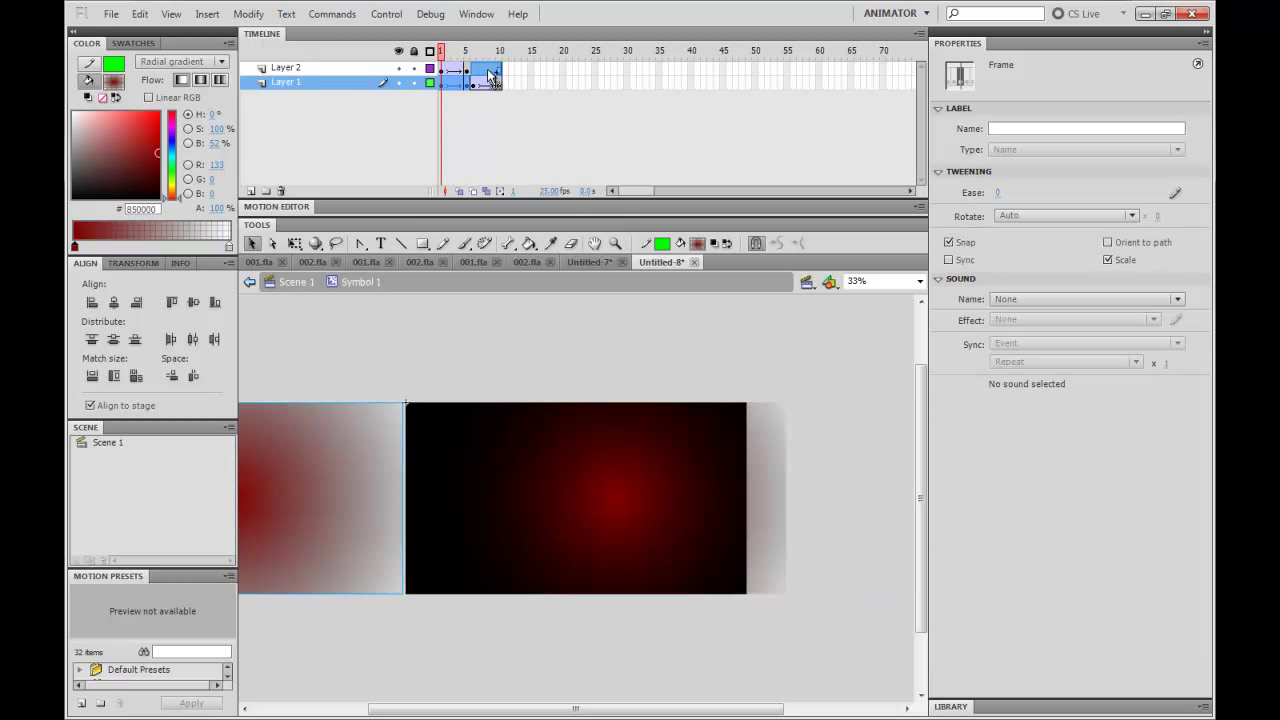
left_click(489, 72)
left_click(498, 123)
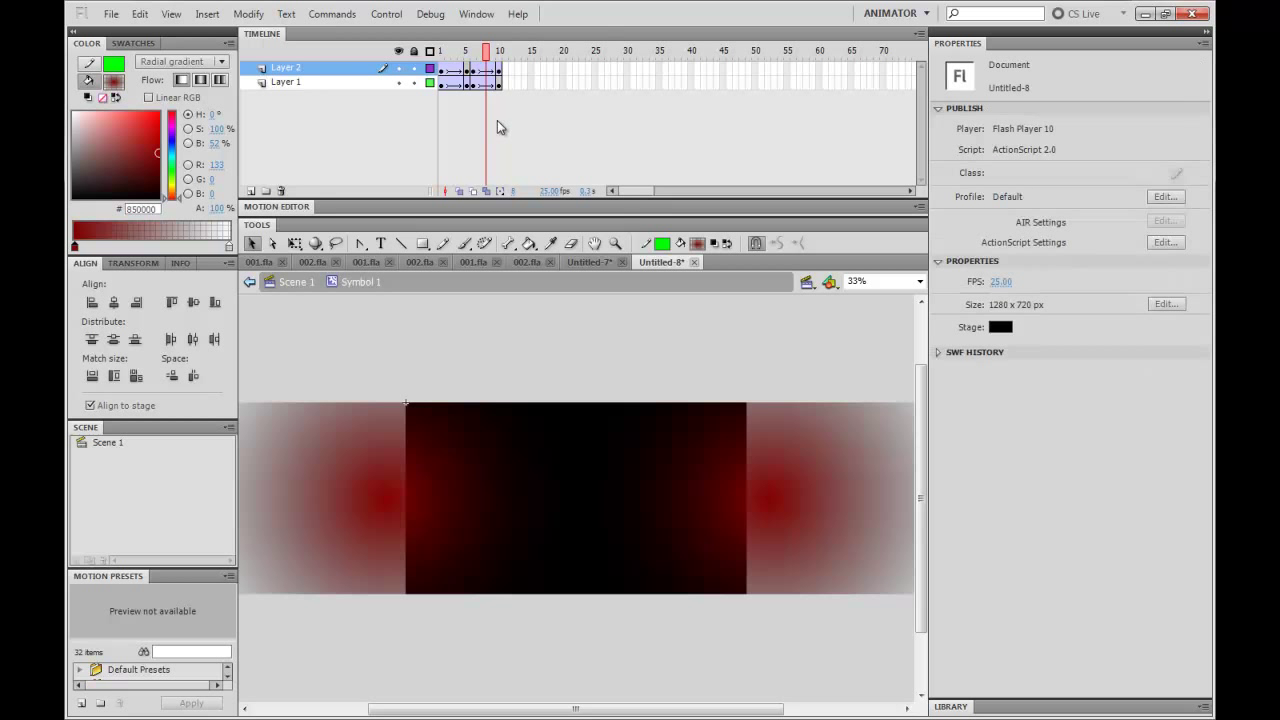
Step: Play the two-layer animation from frame 1, test the movie to check the continuous loop, and close the preview
left_click_drag(486, 52, 381, 52)
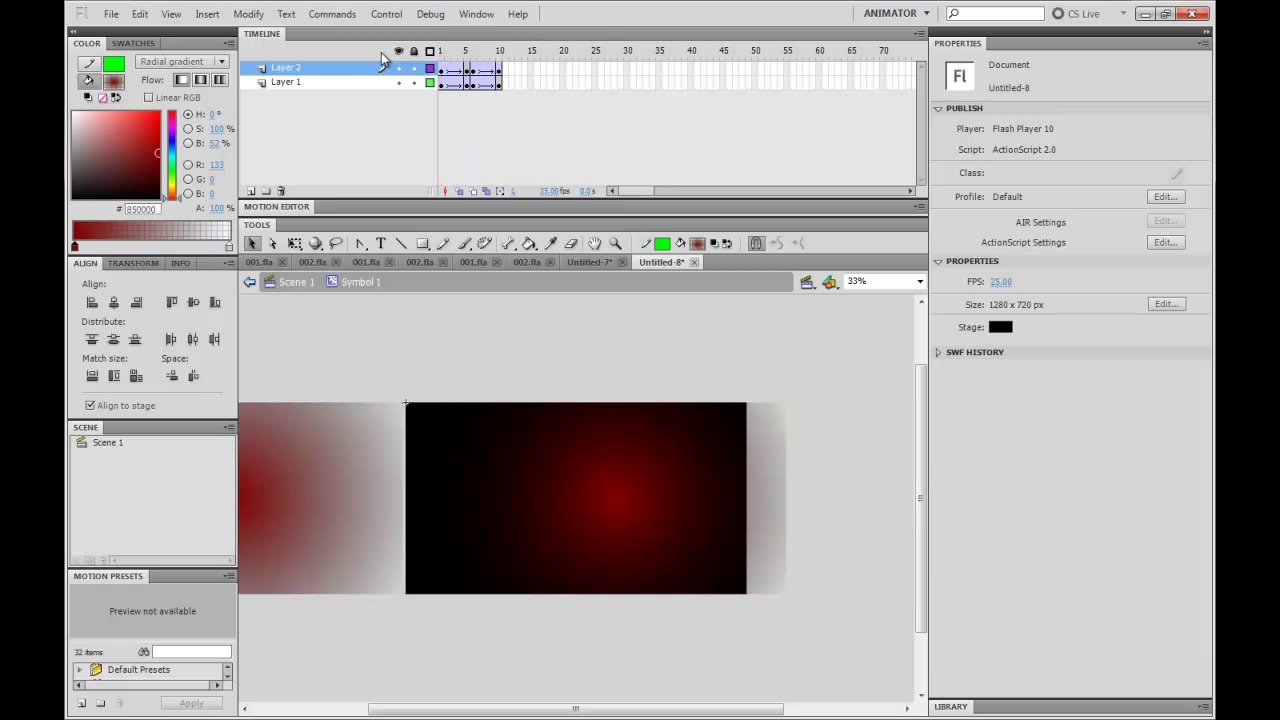
key("Return")
key("Return")
key("ctrl+Return")
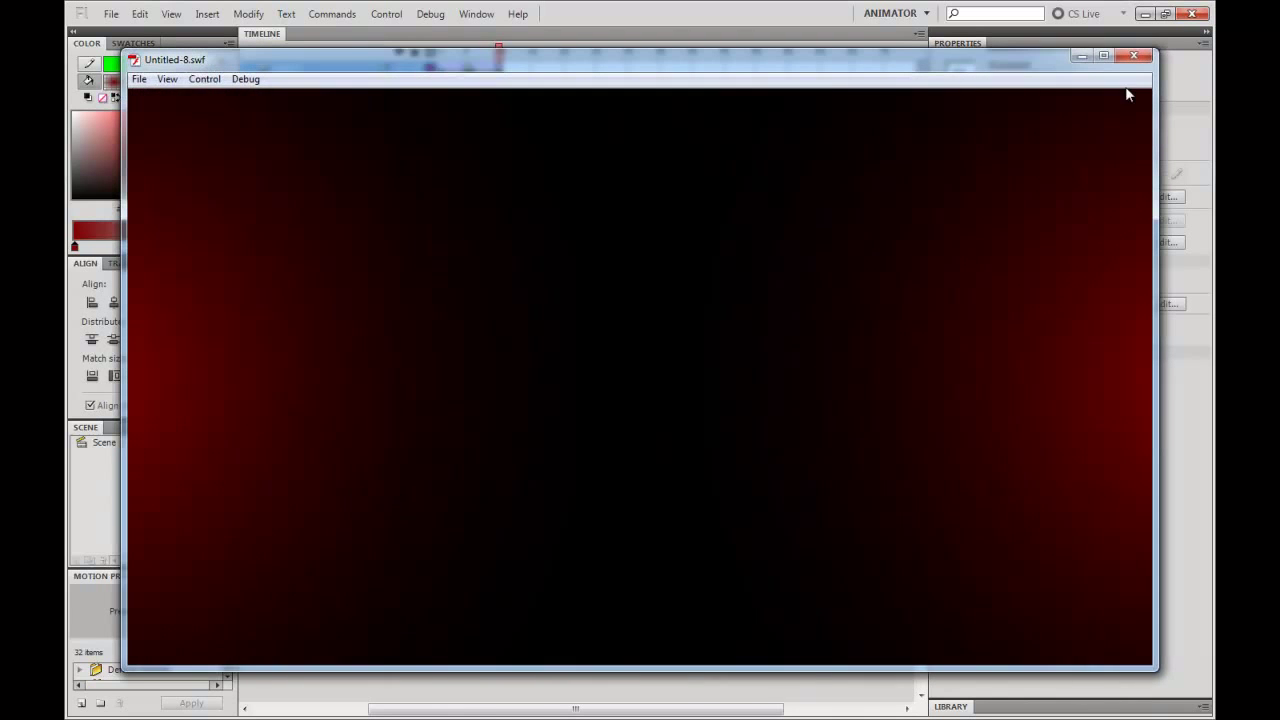
left_click(1133, 55)
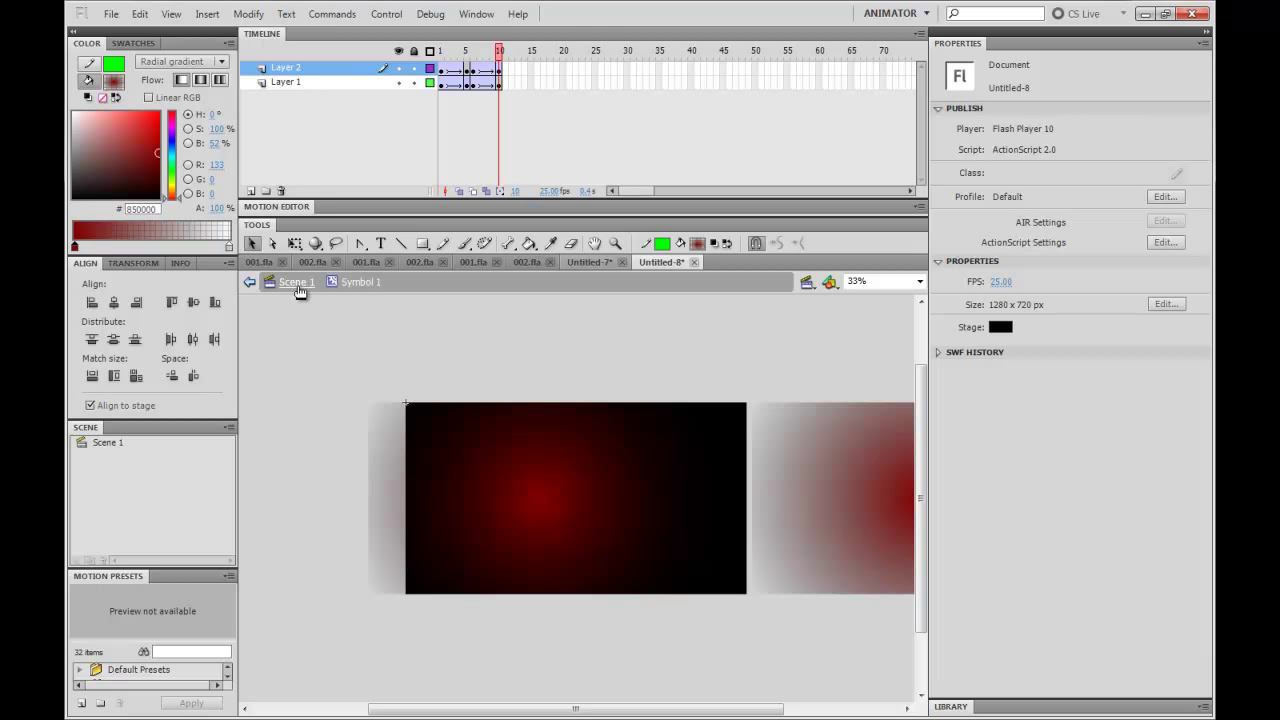
Step: Return to Scene 1, lock the background layer, and add a new layer above it
left_click(298, 284)
left_click(413, 68)
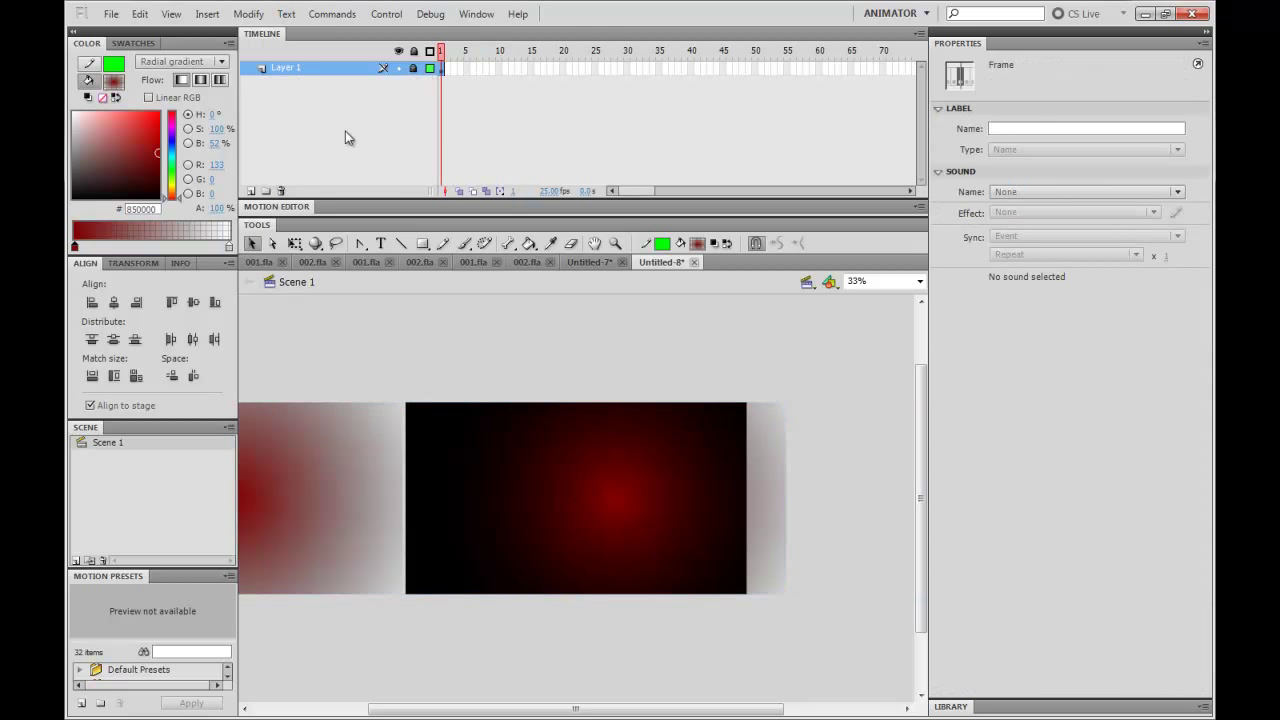
left_click(251, 191)
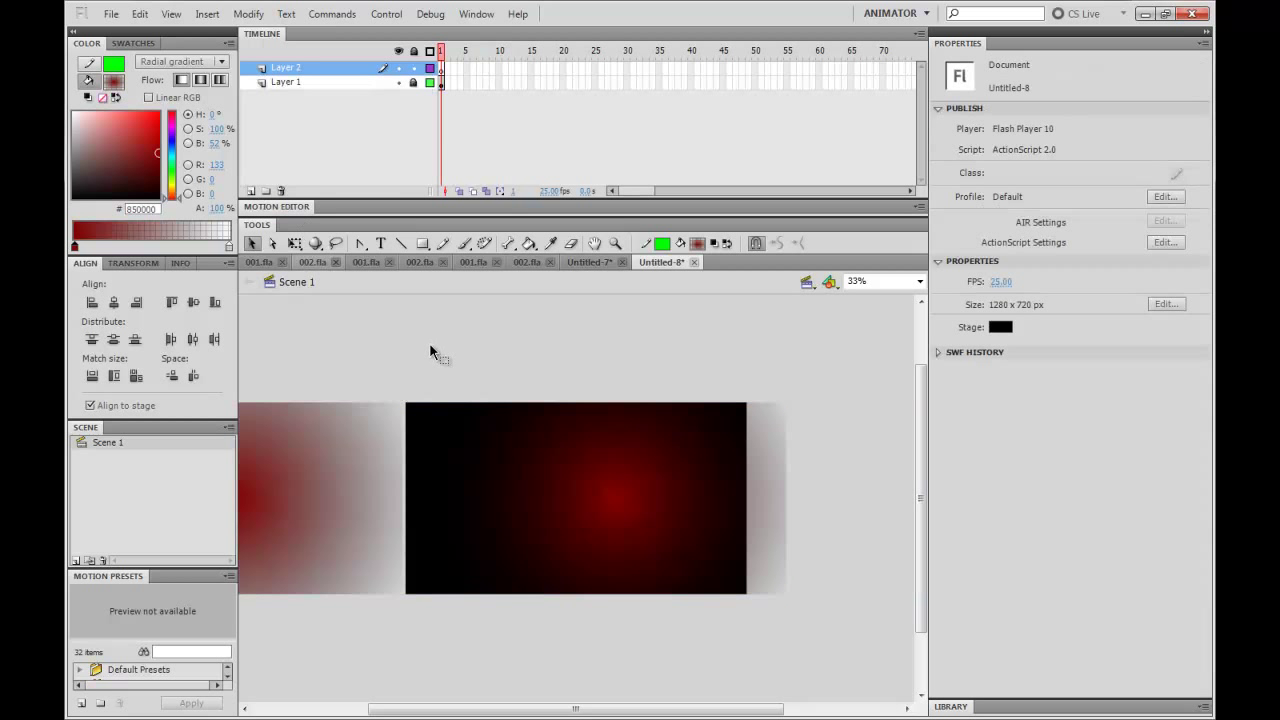
Step: On Layer 2, draw a thin rectangle about 255 x 30 px near the stage's upper-left corner with a green stroke and red radial gradient fill
key("ctrl+=")
key("space")
left_click_drag(466, 391, 536, 377)
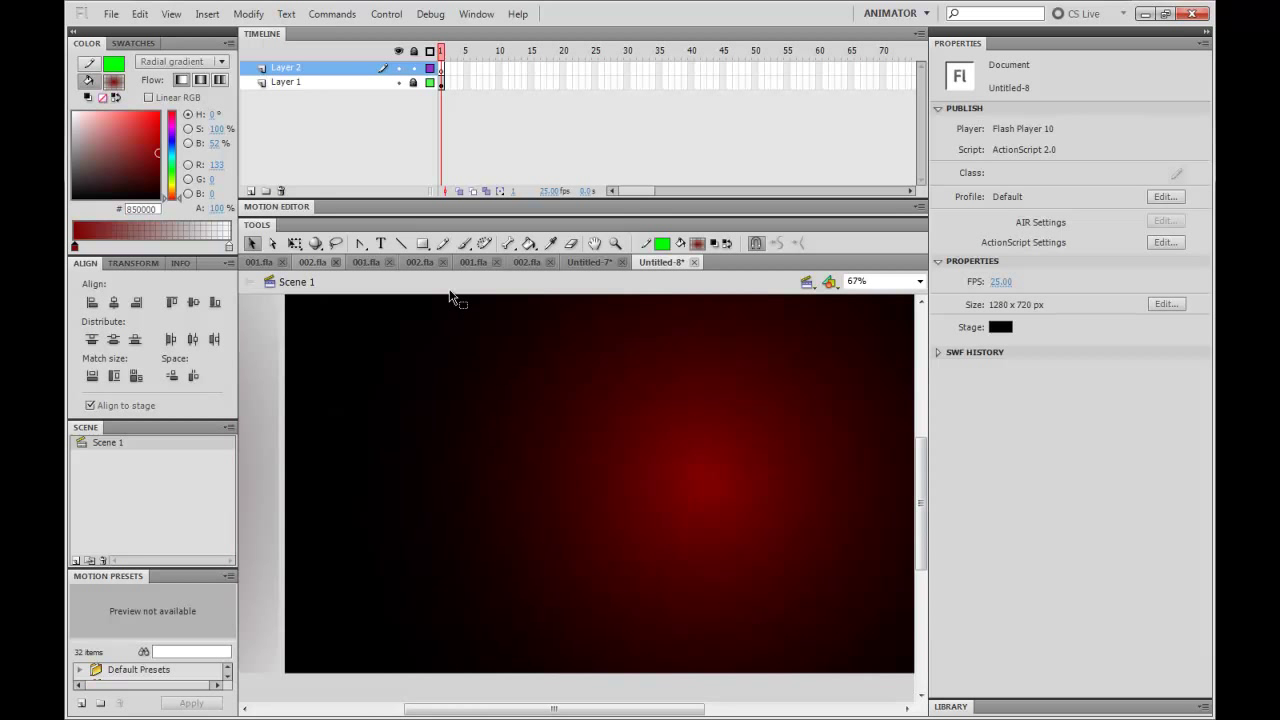
left_click(423, 243)
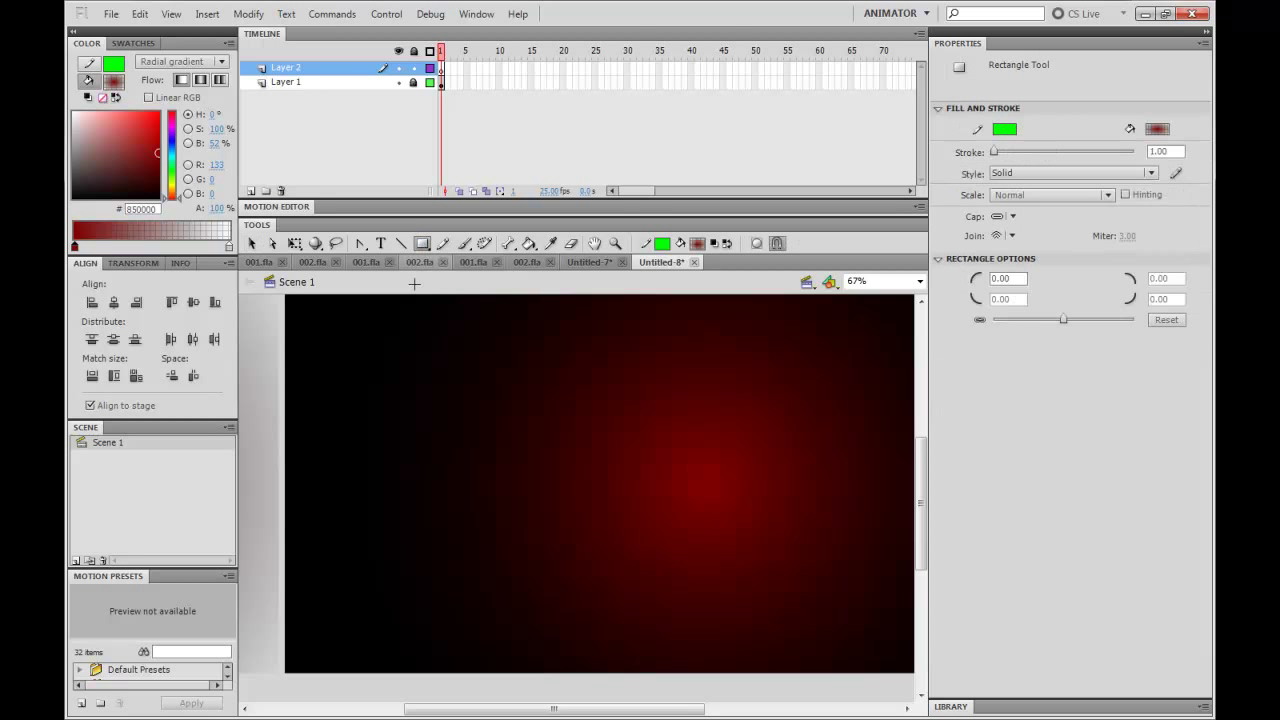
left_click_drag(320, 366, 457, 378)
key("v")
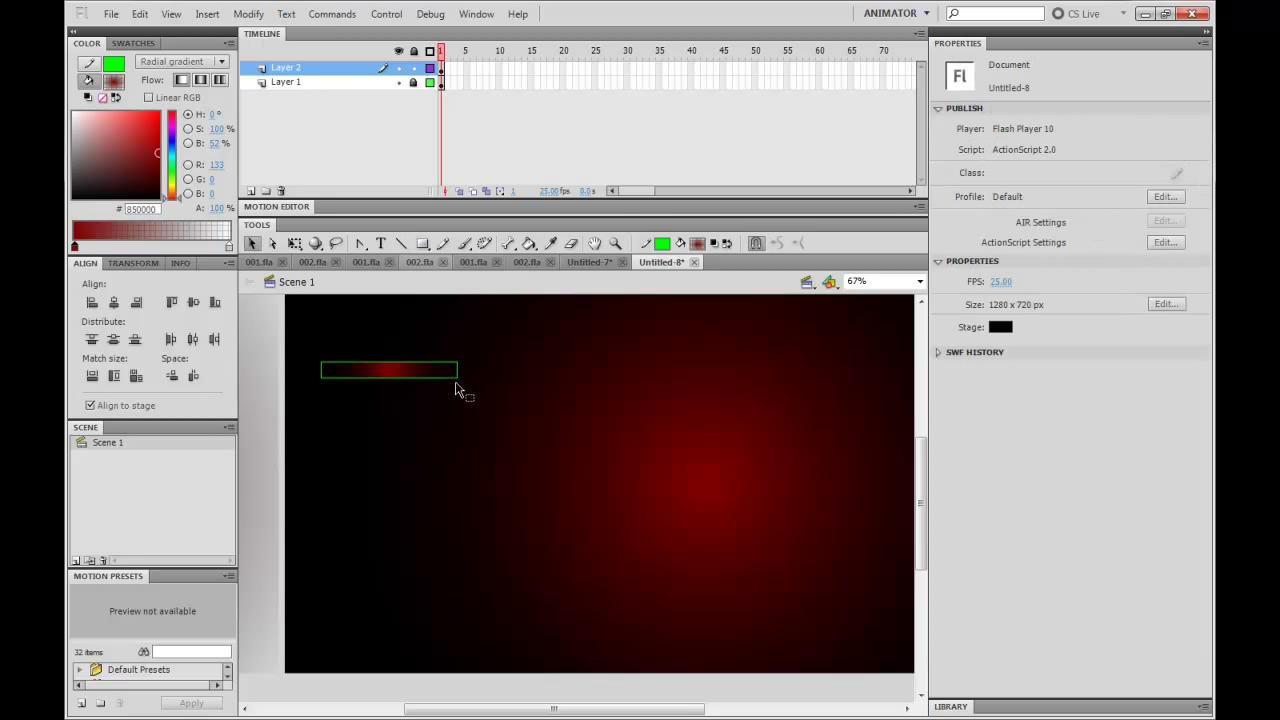
Step: Delete the rectangle's green outline and select its remaining gradient fill
double_click(457, 378)
key("Delete")
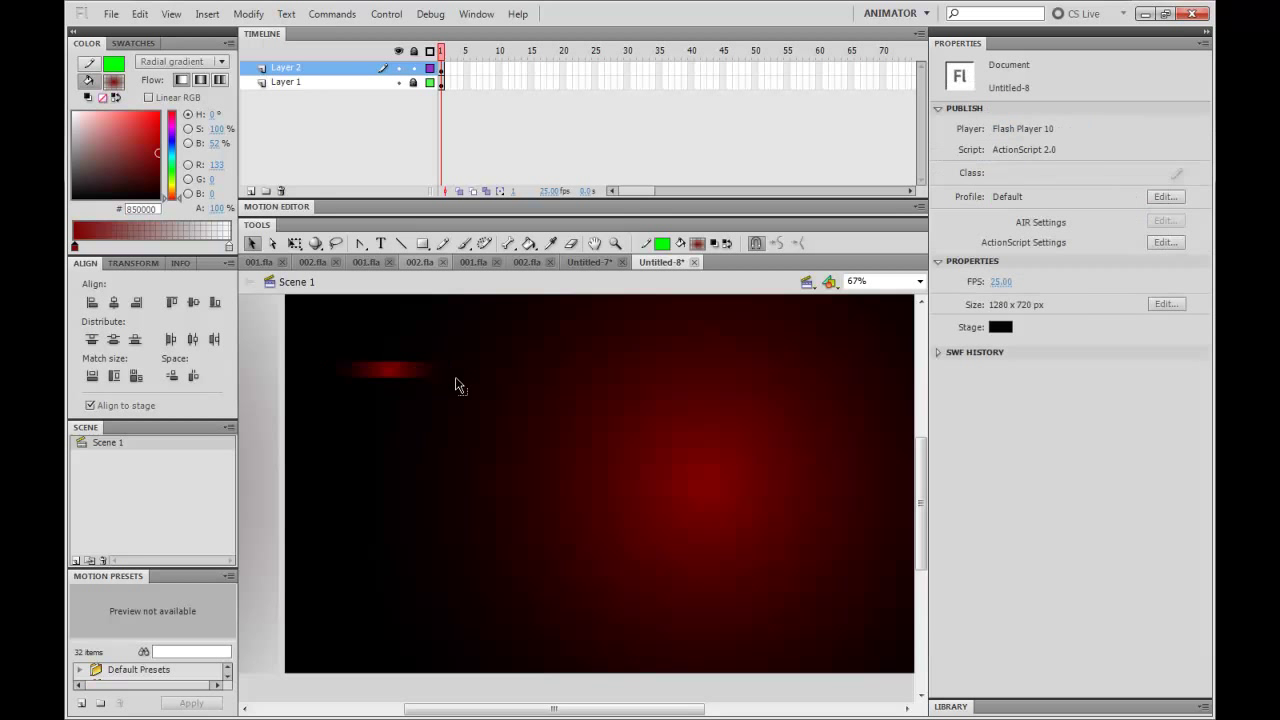
left_click(450, 378)
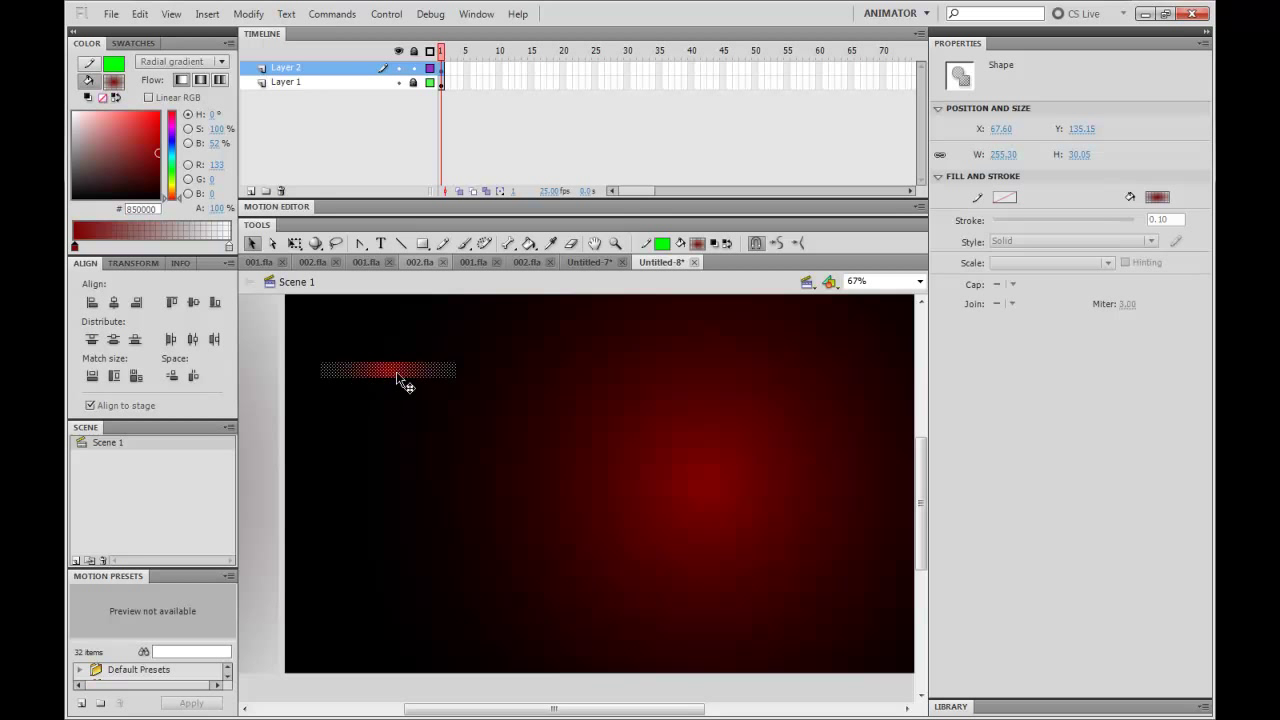
Step: Change the bar's fill to a linear gradient running from white FFFFFF to transparent black
left_click(175, 62)
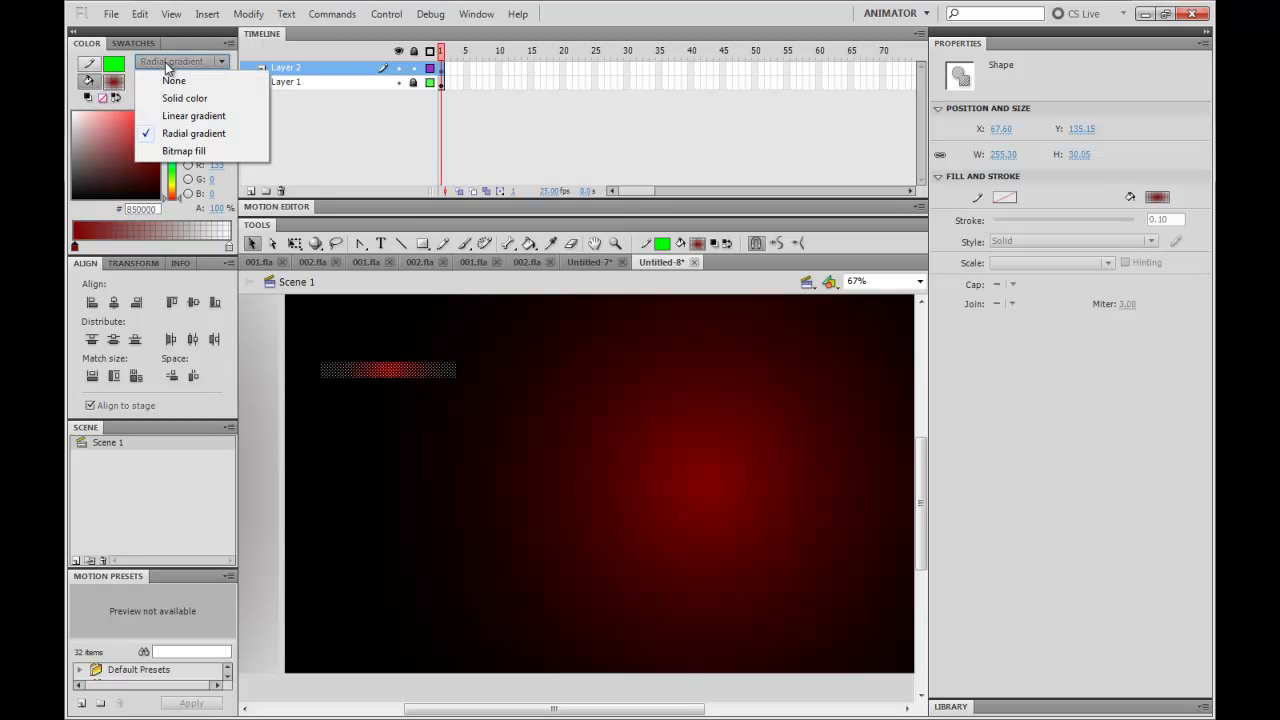
left_click(178, 118)
left_click(229, 247)
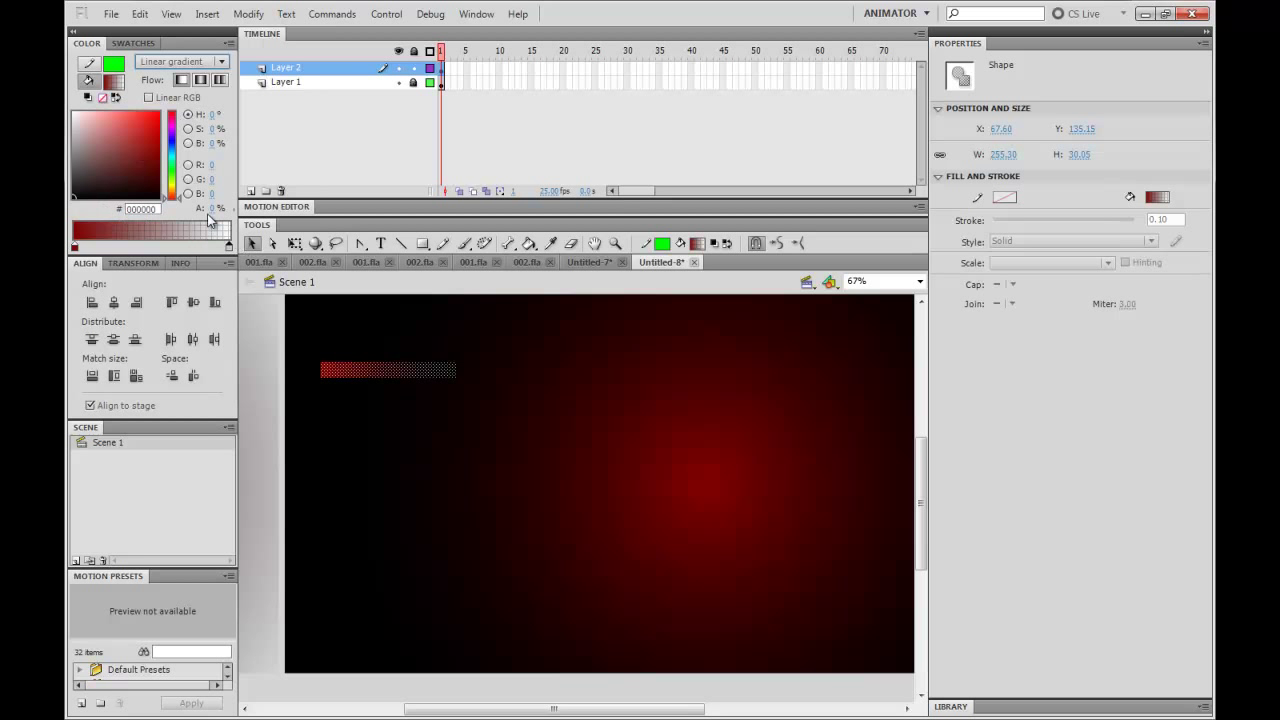
left_click(75, 247)
left_click_drag(94, 157, 72, 112)
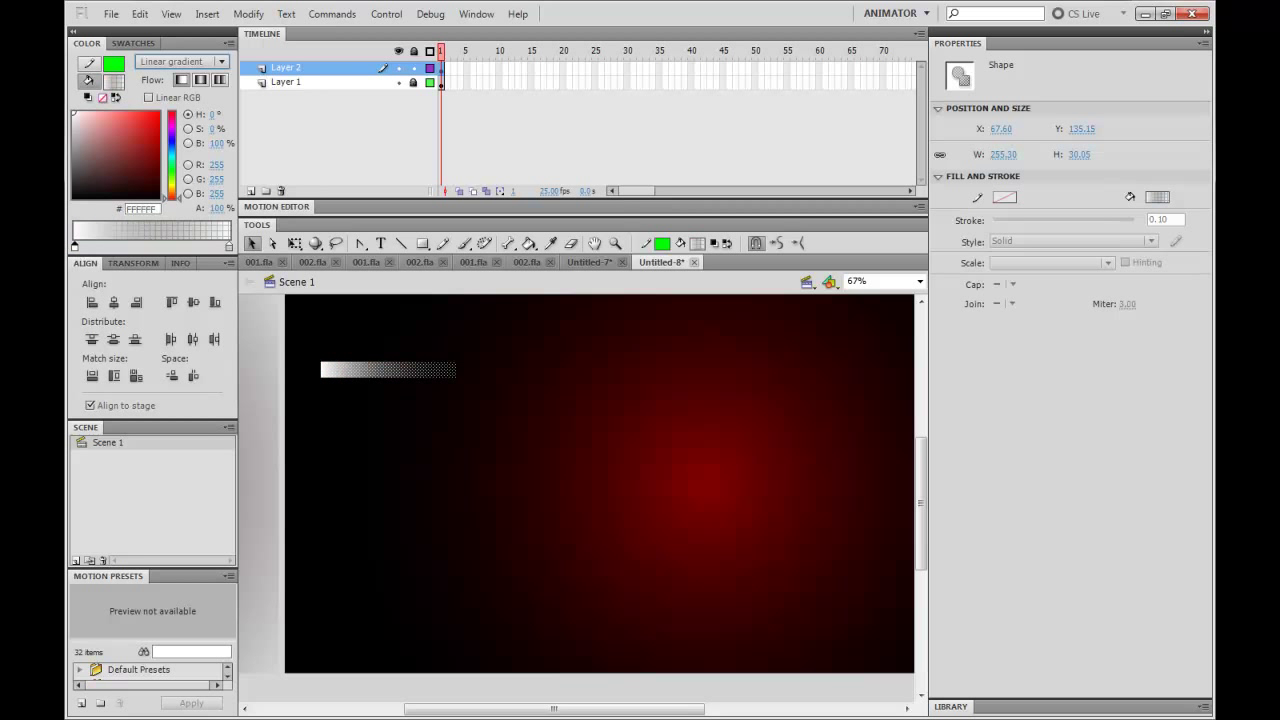
left_click(370, 329)
left_click_drag(378, 362, 541, 401)
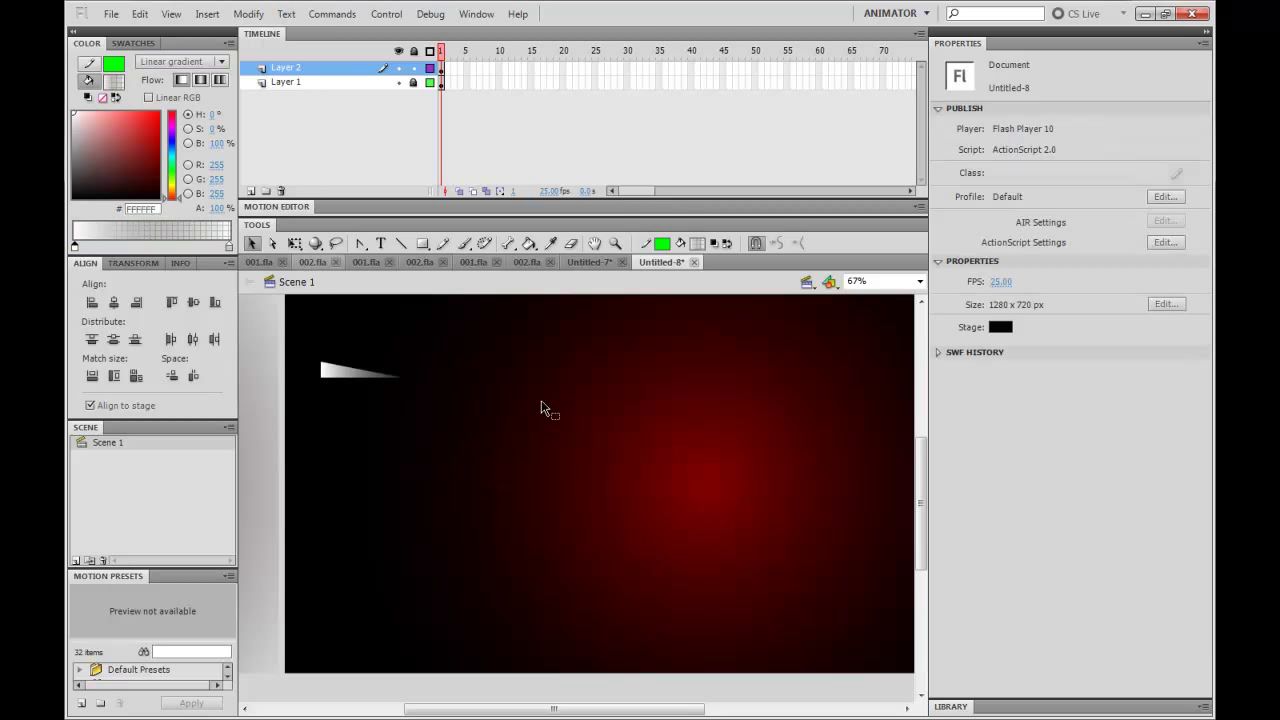
key("ctrl+z")
Step: Move the gradient bar closer to the stage's upper-left corner, at about X 55.6, Y 40.6
left_click_drag(372, 380, 525, 366)
left_click(715, 422)
left_click_drag(490, 414, 371, 371)
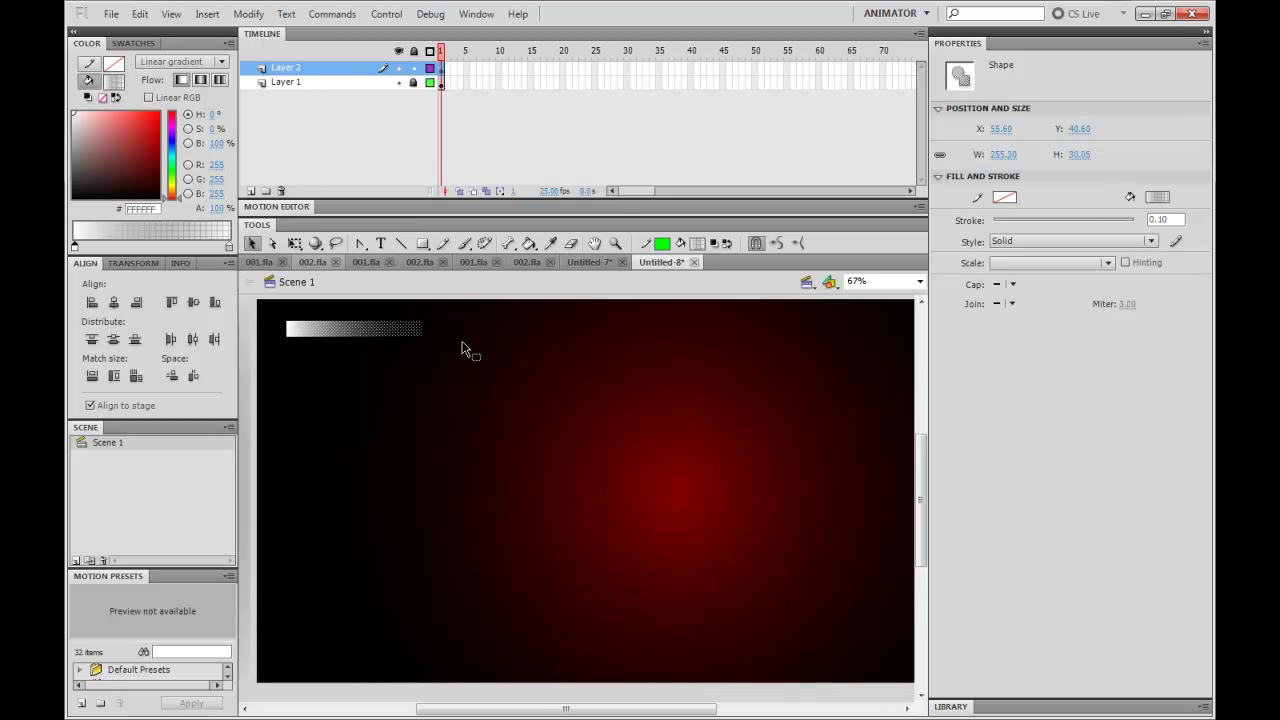
Step: Convert the bar to a movie clip symbol and move it off the stage's left edge to about X -659, Y 29
key("F8")
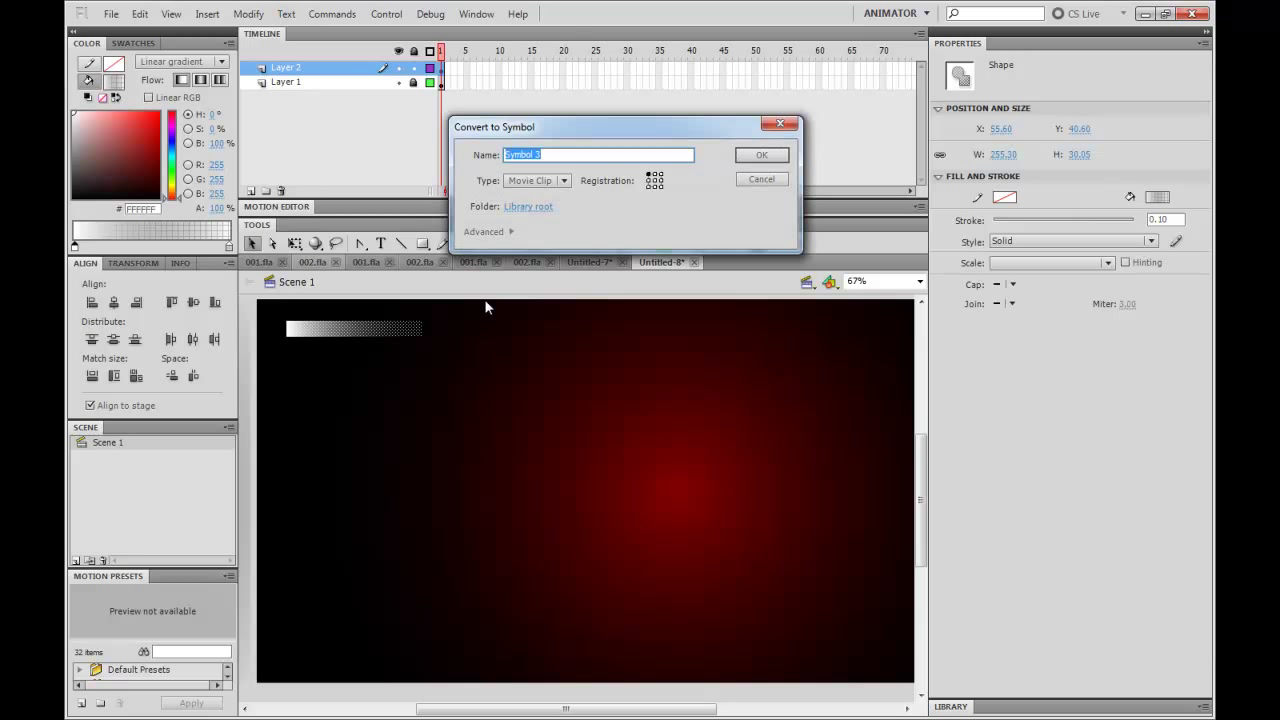
left_click(761, 155)
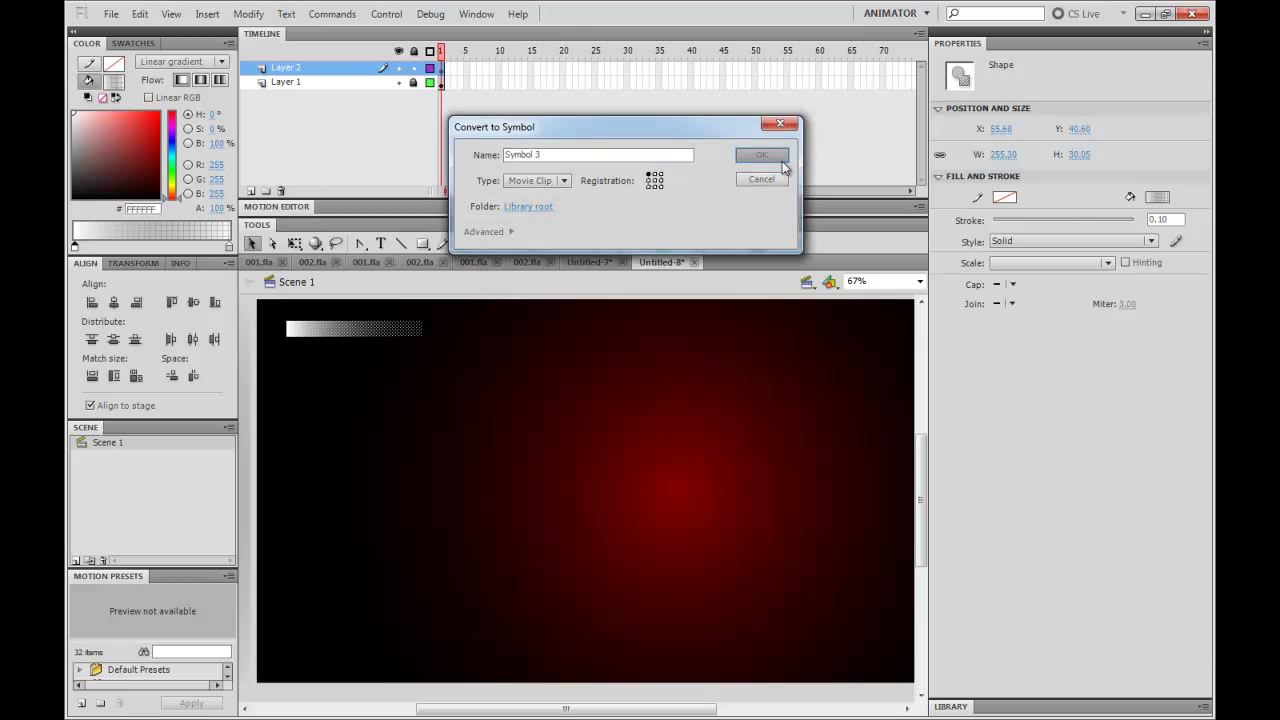
key("ctrl+minus")
left_click(505, 405)
left_click_drag(480, 418, 284, 417)
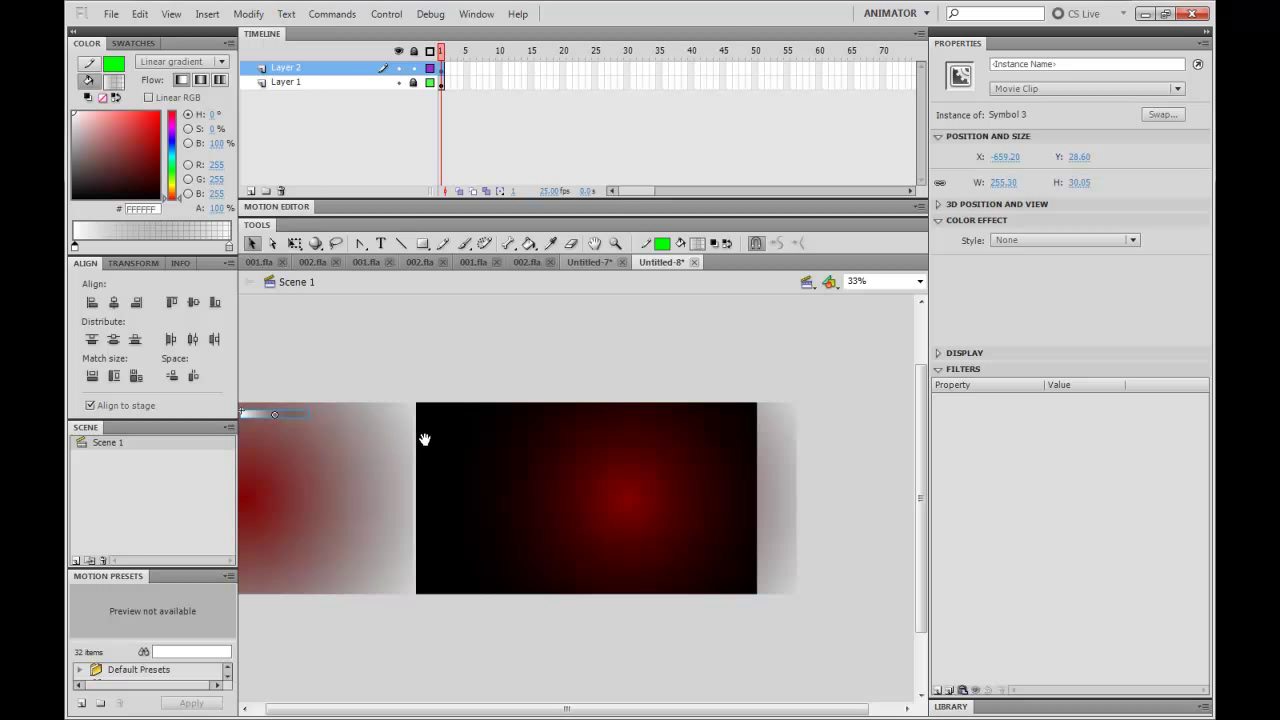
left_click_drag(423, 437, 437, 416)
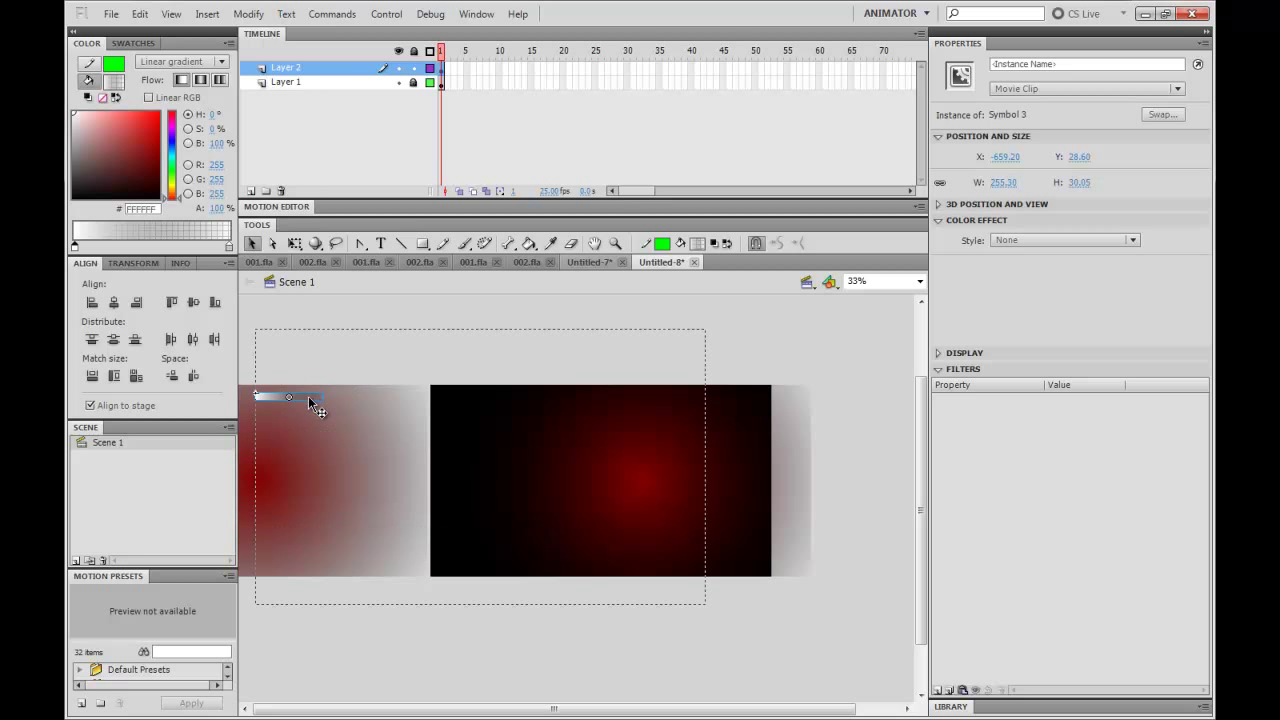
double_click(310, 399)
left_click_drag(331, 333, 227, 452)
left_click(340, 369)
left_click(298, 282)
left_click(297, 283)
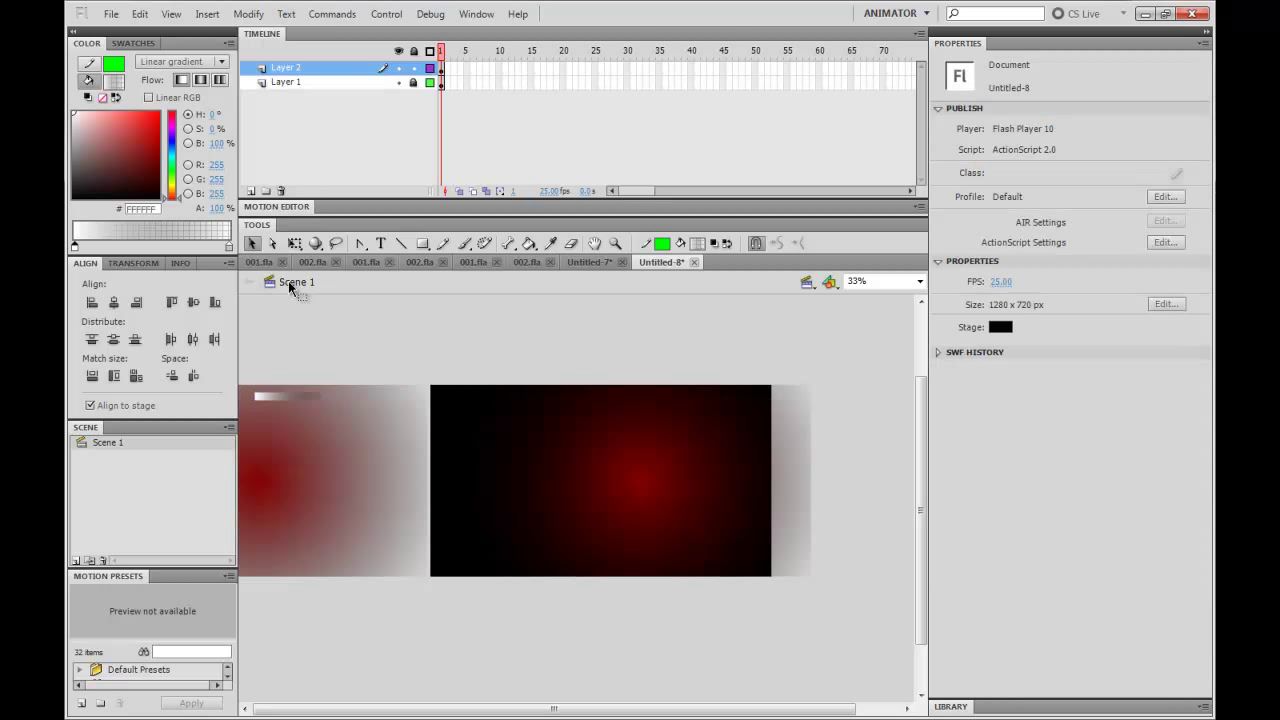
Step: Open the bar's movie clip for editing and convert its shape into a nested movie clip symbol
left_click(303, 400)
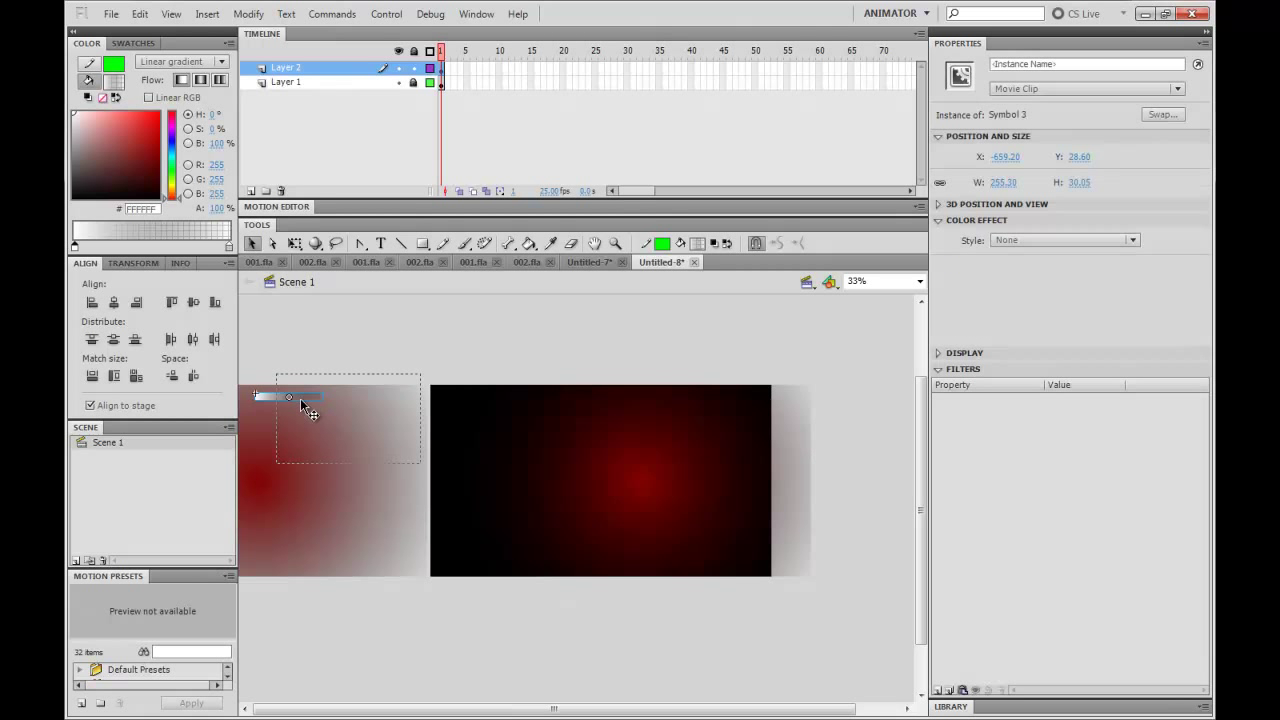
double_click(301, 402)
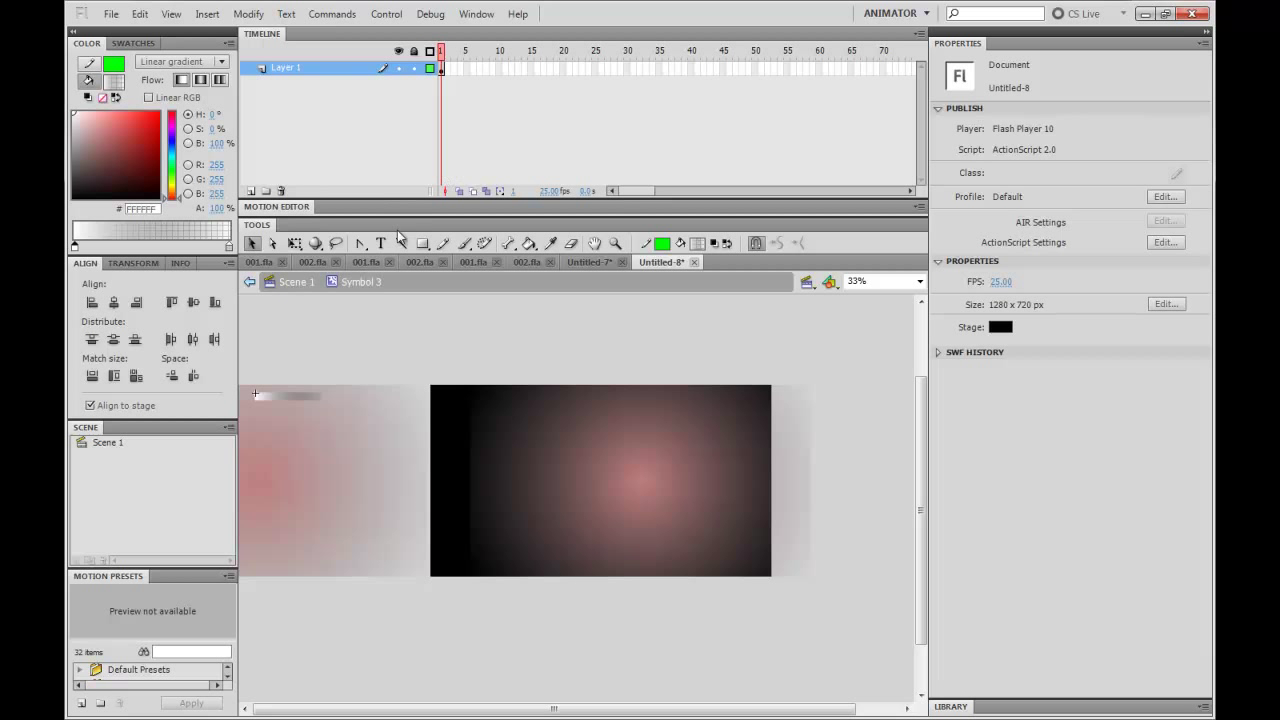
key("ctrl+a")
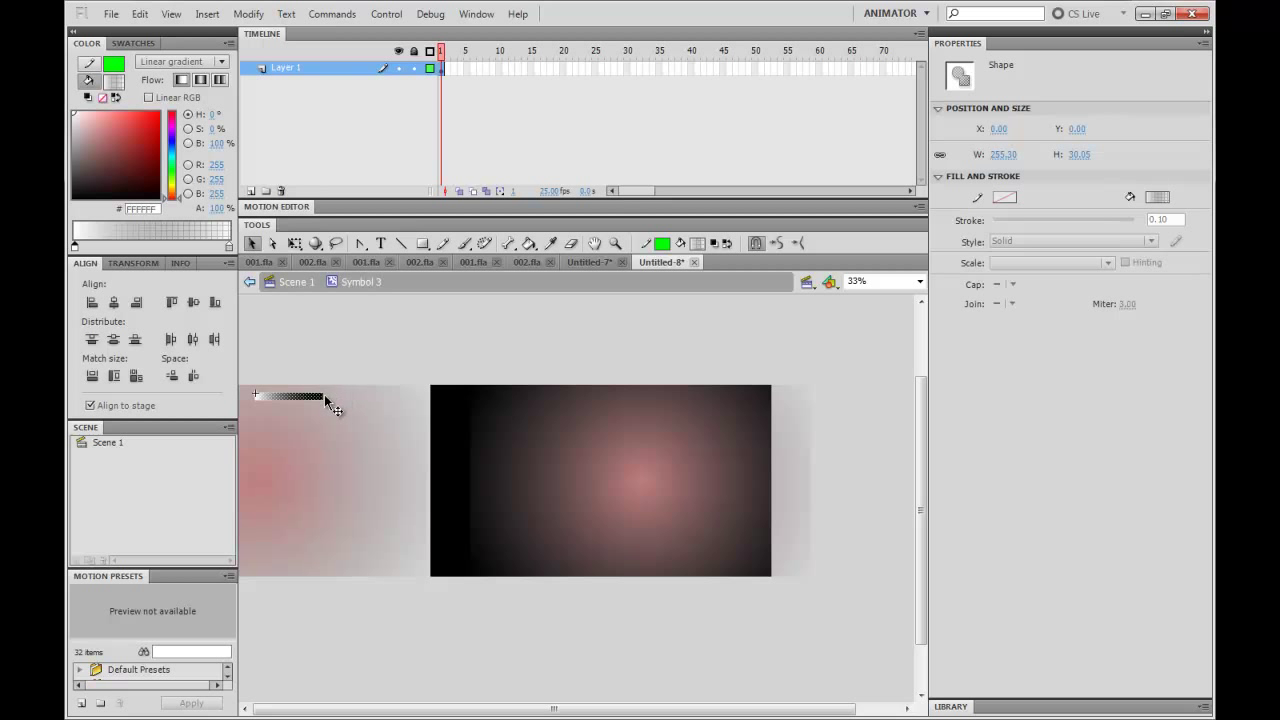
key("F8")
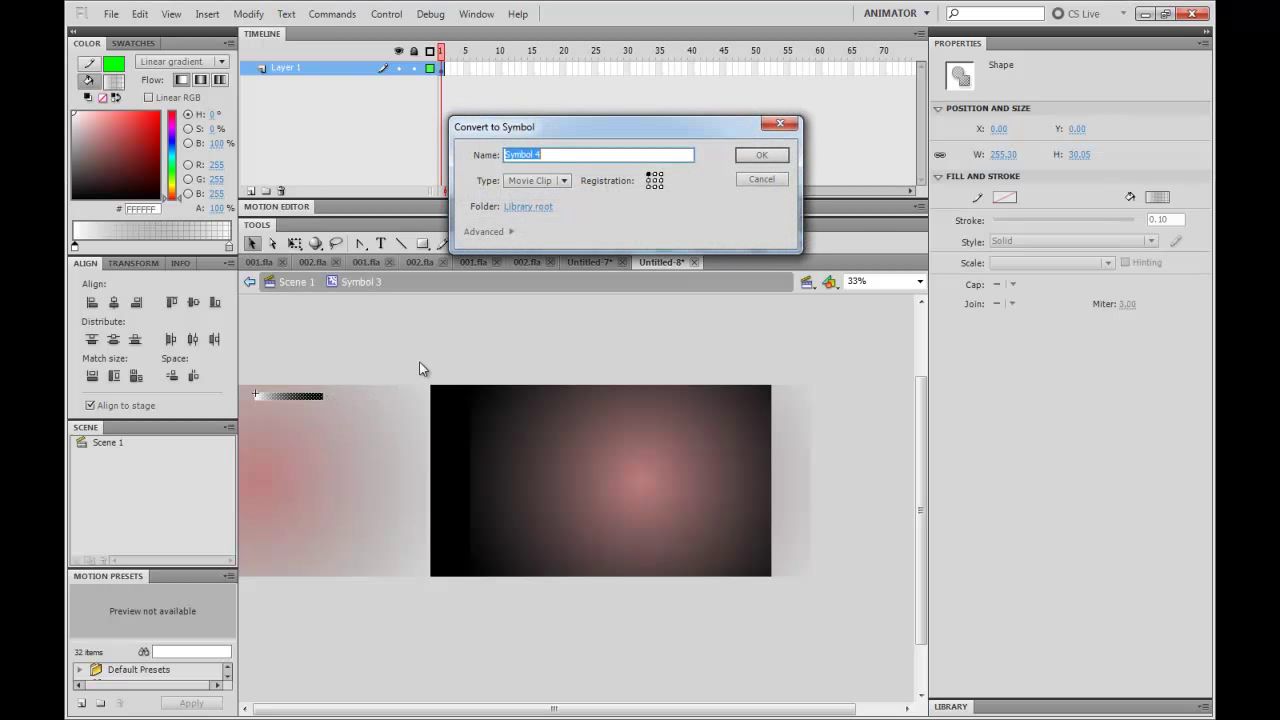
left_click(749, 155)
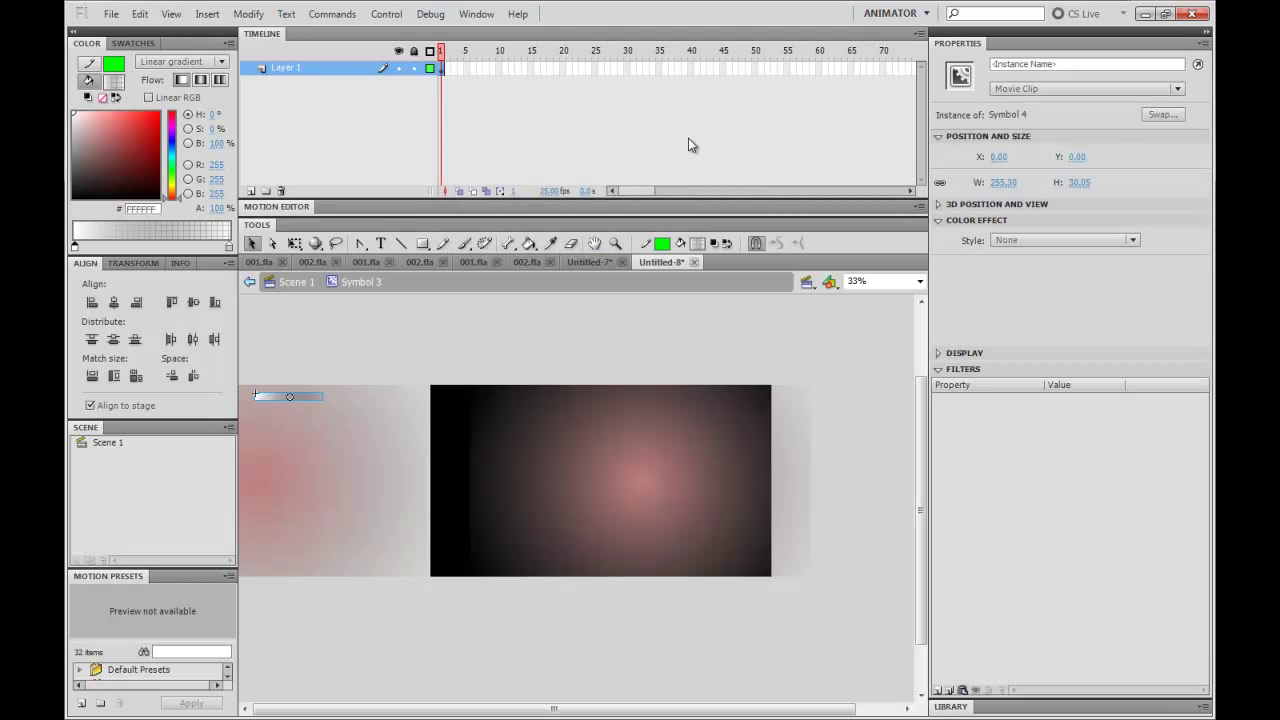
Step: Add a keyframe at frame 10 and move the bar there horizontally past the stage's right edge to X 2561.5
left_click(494, 68)
key("F5")
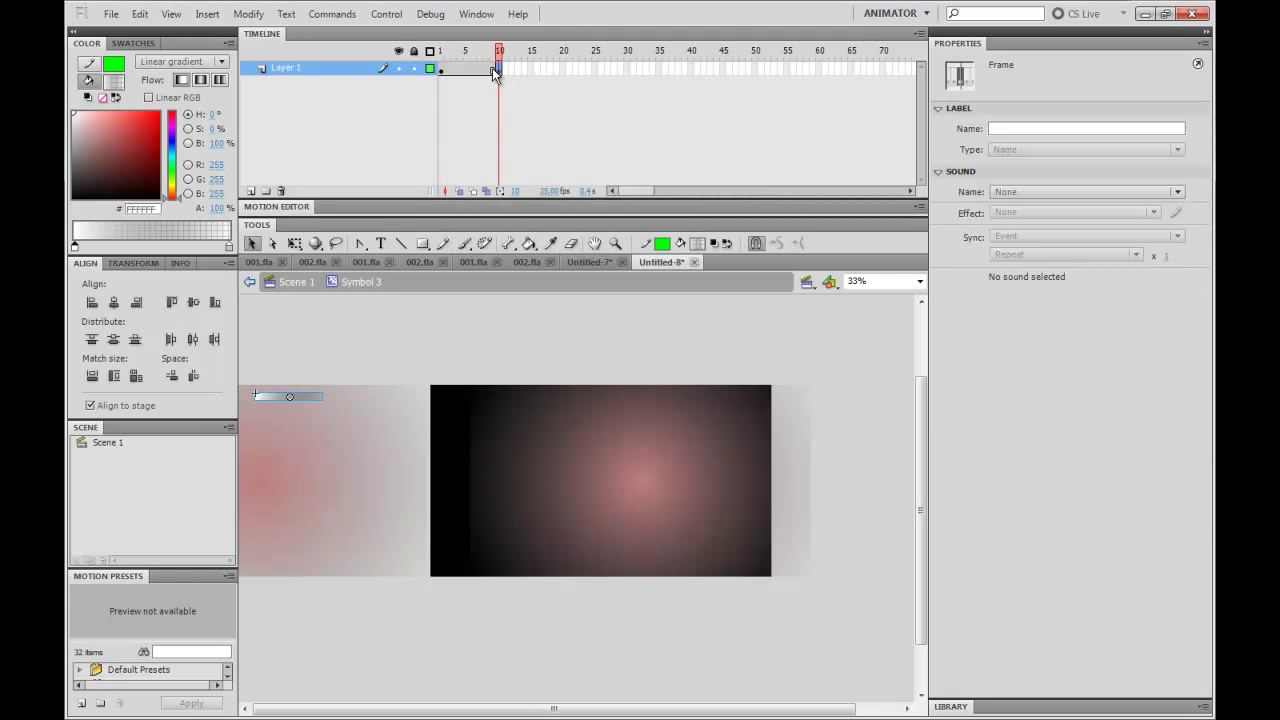
left_click_drag(304, 402, 871, 420)
key("shift+Right")
key("shift+Right")
key("shift+Right")
key("shift+Right")
left_click_drag(794, 709, 849, 711)
key("shift+Right")
key("shift+Right")
key("shift+Right")
key("shift+Right")
key("shift+Right")
key("shift+Right")
key("shift+Right")
key("shift+Right")
key("shift+Right")
key("shift+Right")
key("shift+Right")
key("shift+Right")
key("shift+Right")
key("shift+Right")
key("shift+Right")
key("shift+Right")
key("shift+Right")
key("shift+Right")
key("shift+Right")
key("shift+Right")
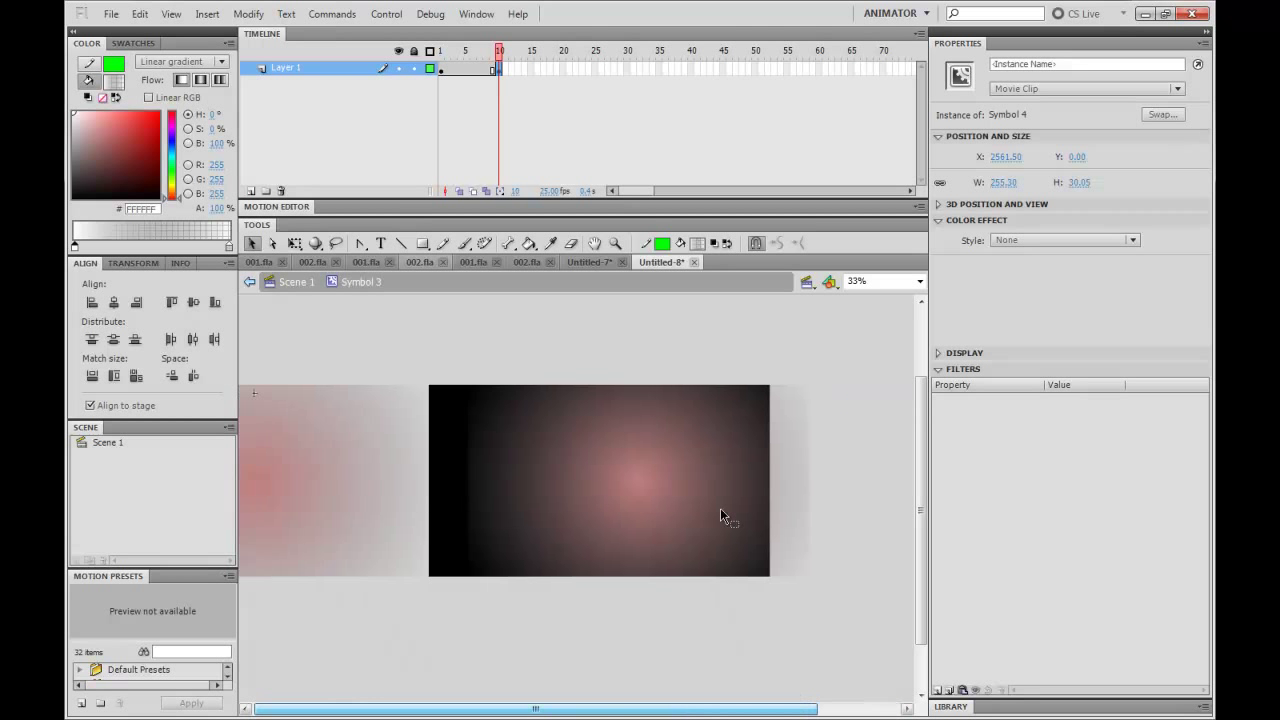
Step: Create a classic tween between frames 1 and 10 of the bar's layer and play it
right_click(466, 67)
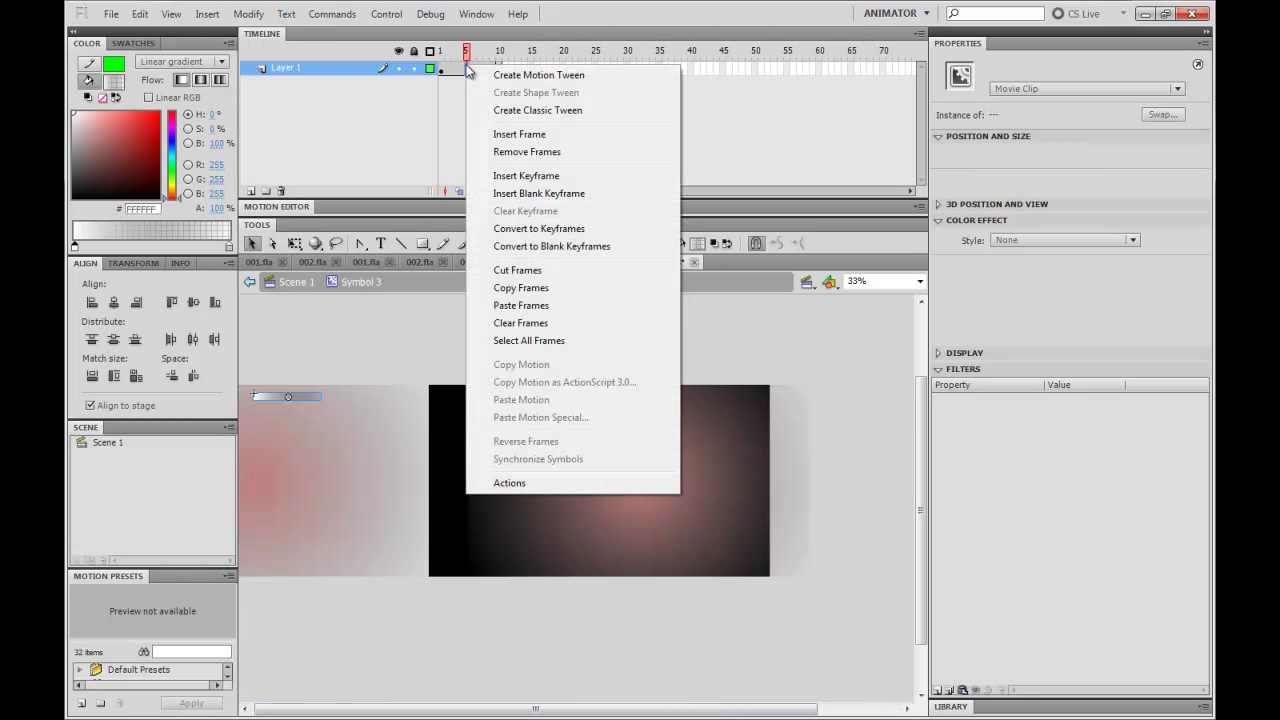
left_click(508, 110)
left_click(353, 48)
key("Return")
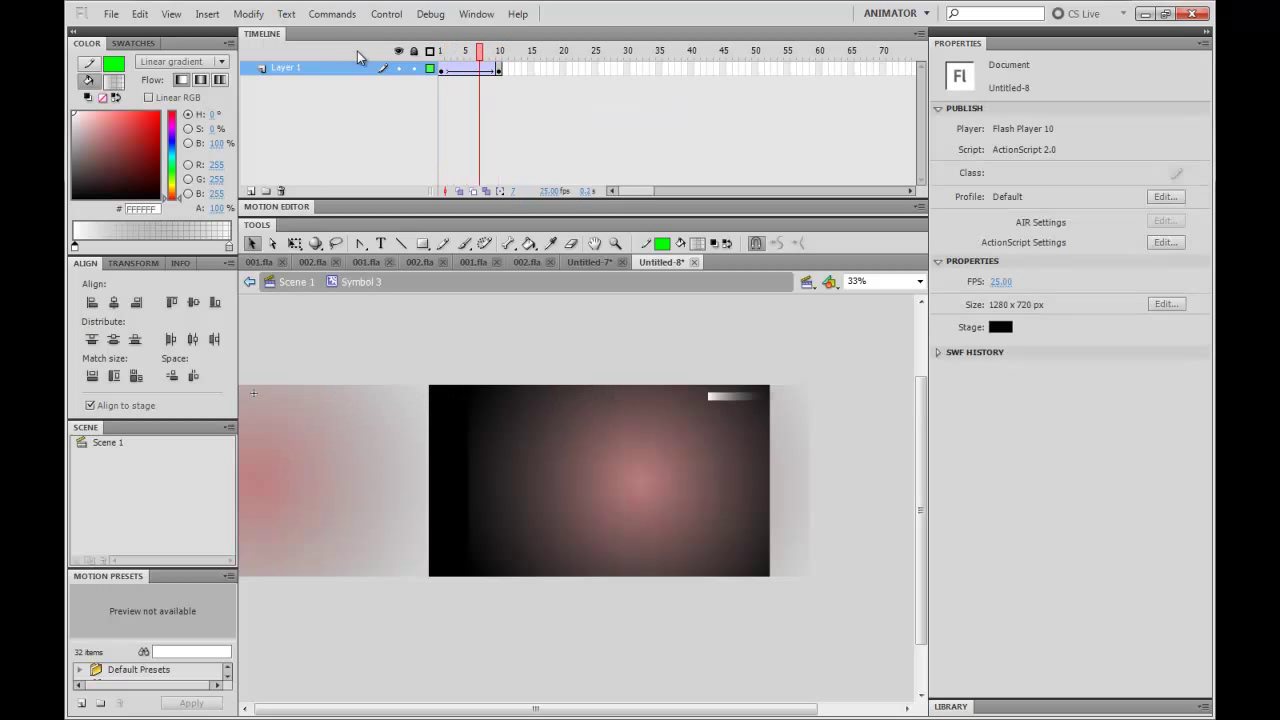
Step: Add a new layer above the bar's layer and split the Layer 1 tween with keyframes at frames 5 and 6
left_click(253, 190)
left_click(467, 83)
left_click(474, 120)
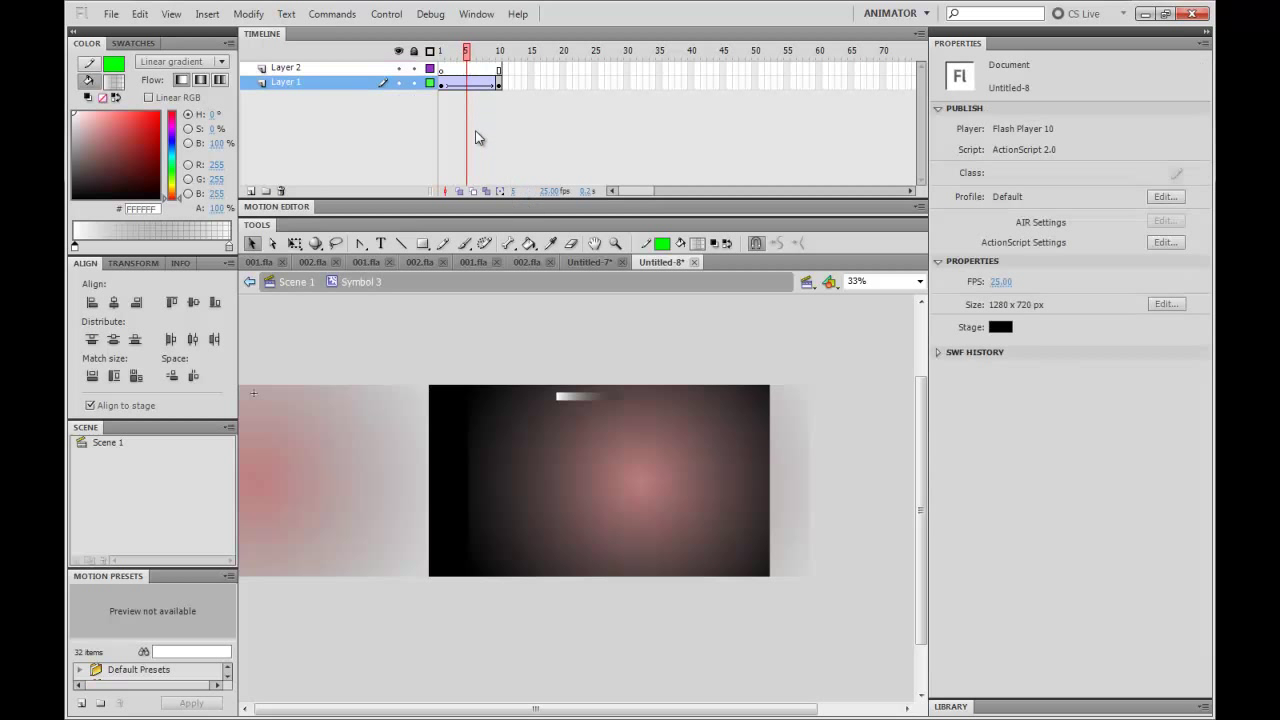
left_click(469, 86)
left_click(472, 110)
left_click(474, 88)
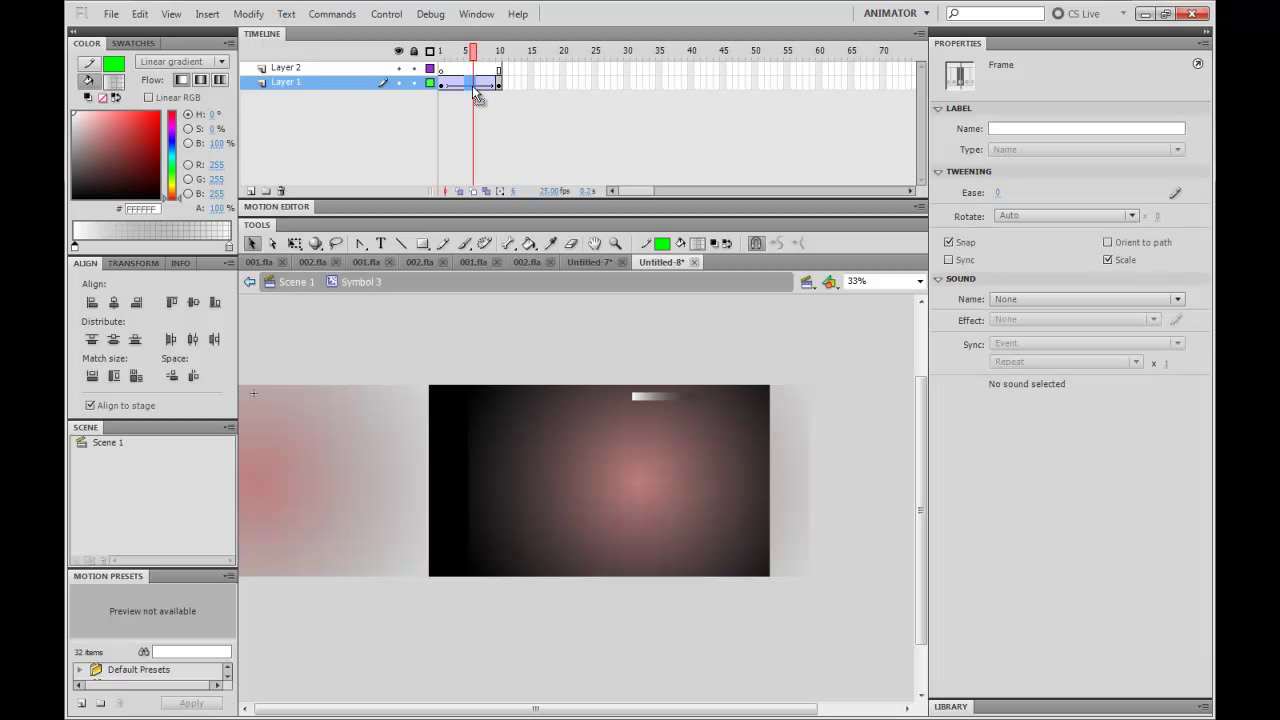
key("F6")
Step: Copy the tweened frames of Layer 1 to Layer 2 with the two halves swapped, so both layers span frames 1 to 10
left_click(470, 102)
left_click_drag(499, 83, 440, 86)
left_click_drag(450, 85, 440, 51)
Step: Play the two-layer bar animation, test the movie to check its loop, and close the preview
key("Return")
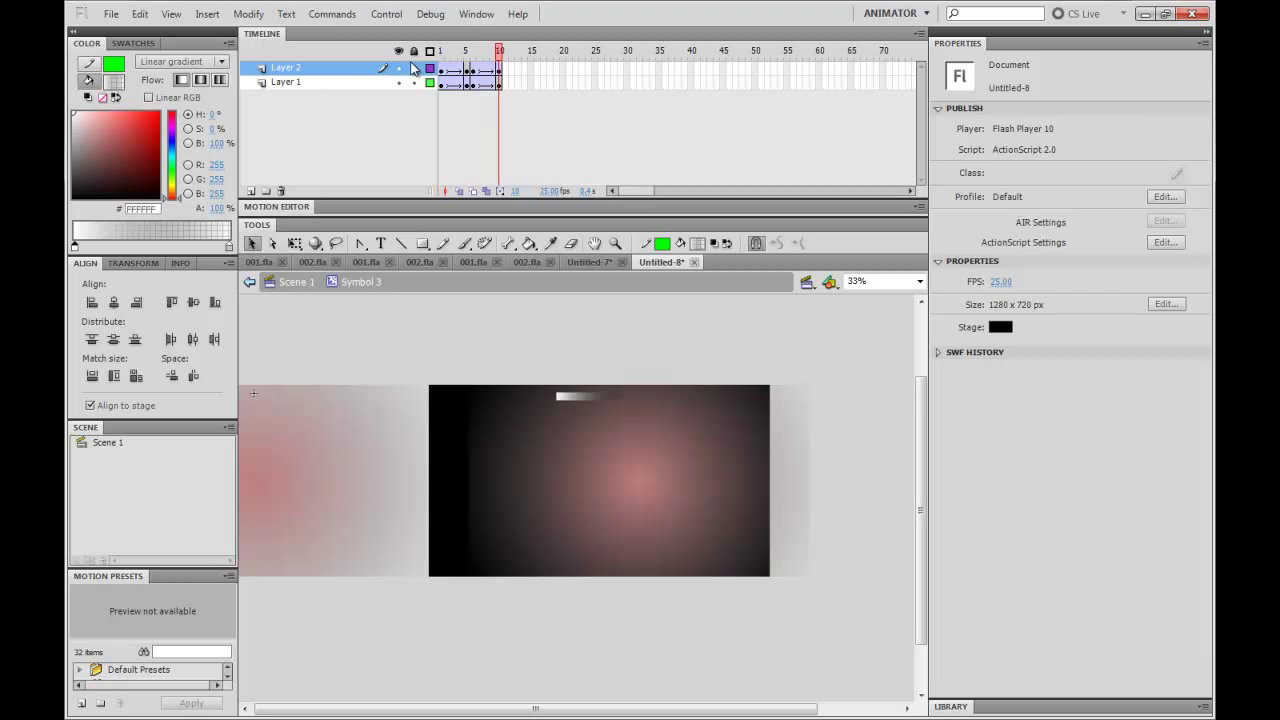
key("ctrl+Return")
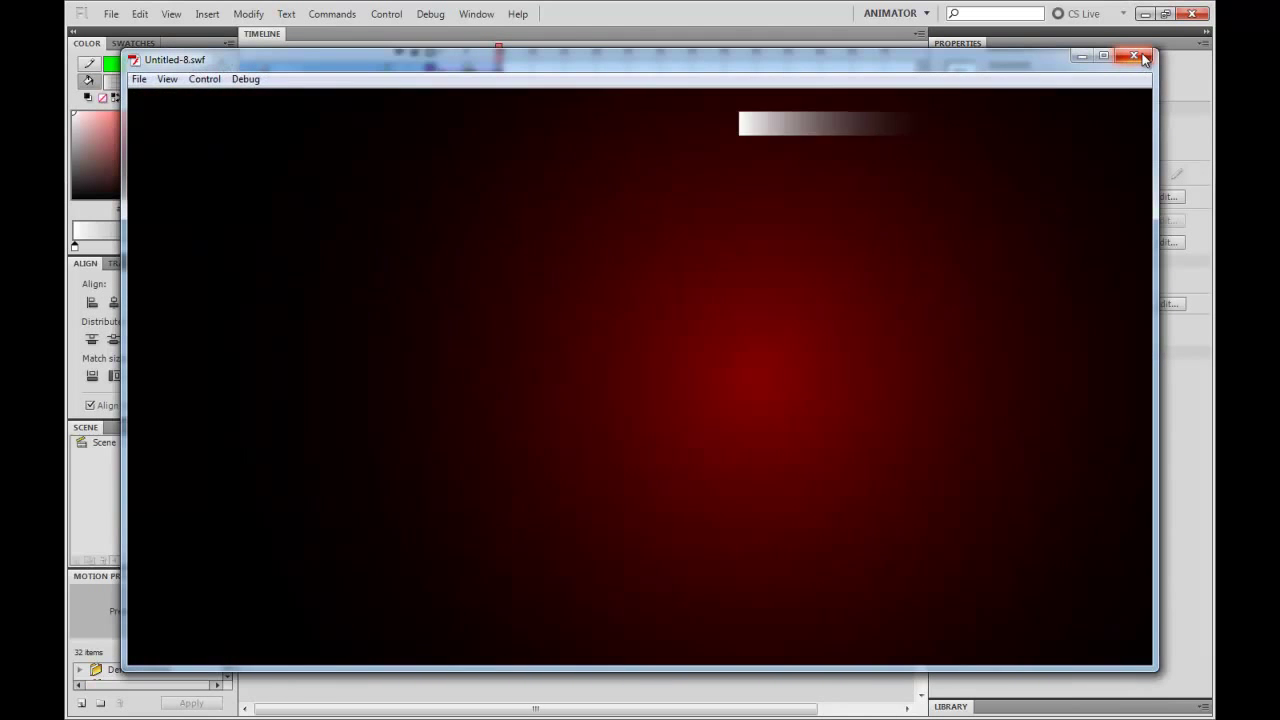
left_click(1142, 56)
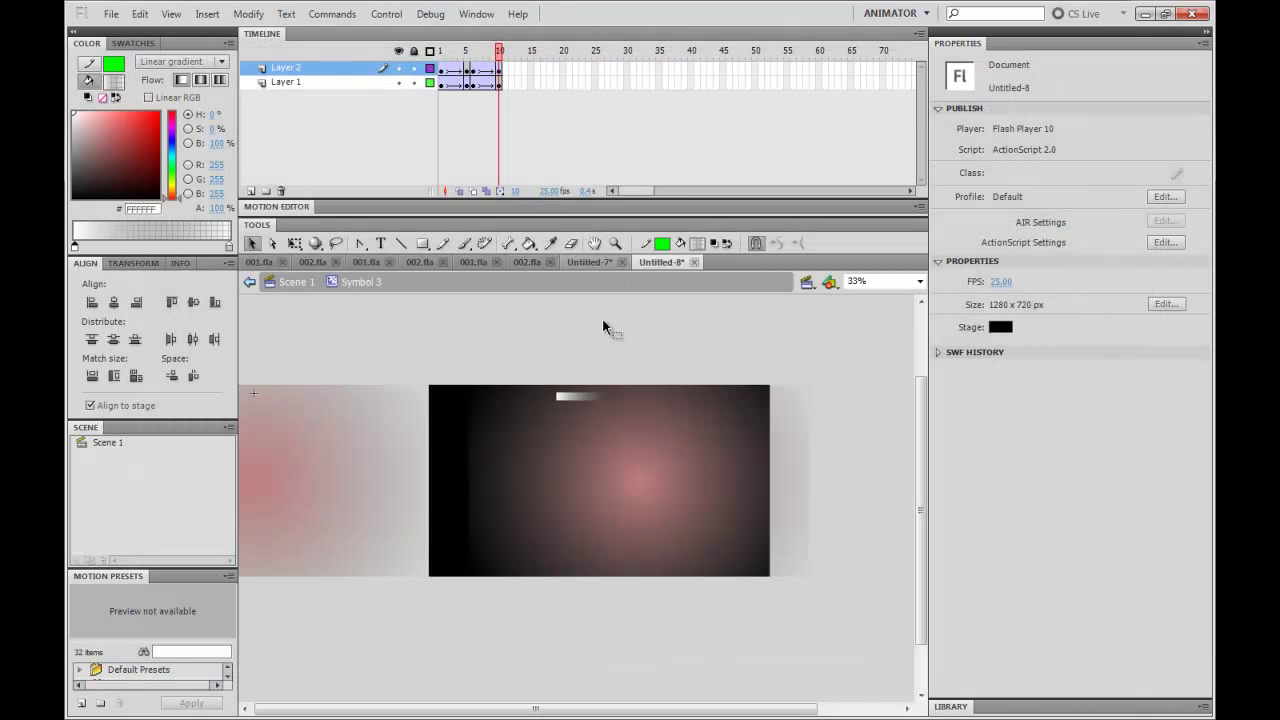
Step: Duplicate the bar movie clip in Scene 1 into nine staggered rows spanning the stage's height and test the movie
left_click(292, 283)
left_click(479, 362)
left_click_drag(479, 362, 485, 322)
left_click(291, 358)
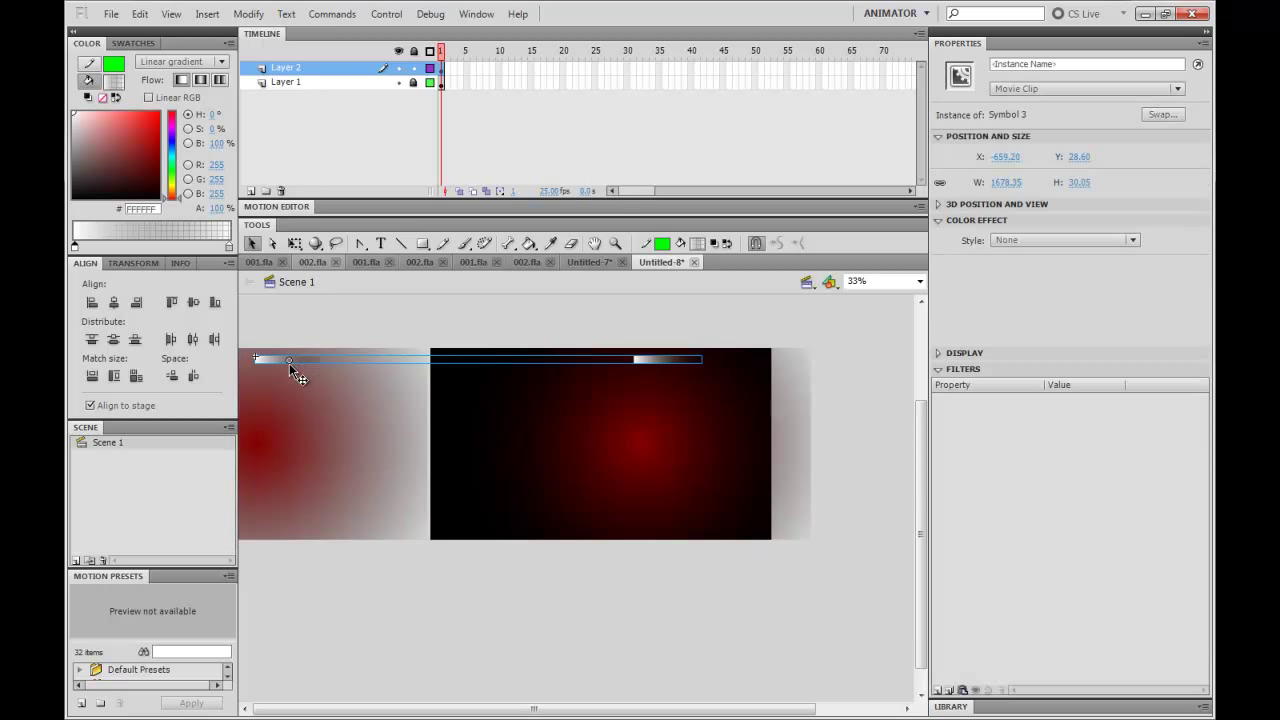
left_click_drag(302, 362, 307, 446)
left_click_drag(296, 445, 320, 530)
left_click(448, 583)
key("ctrl+Return")
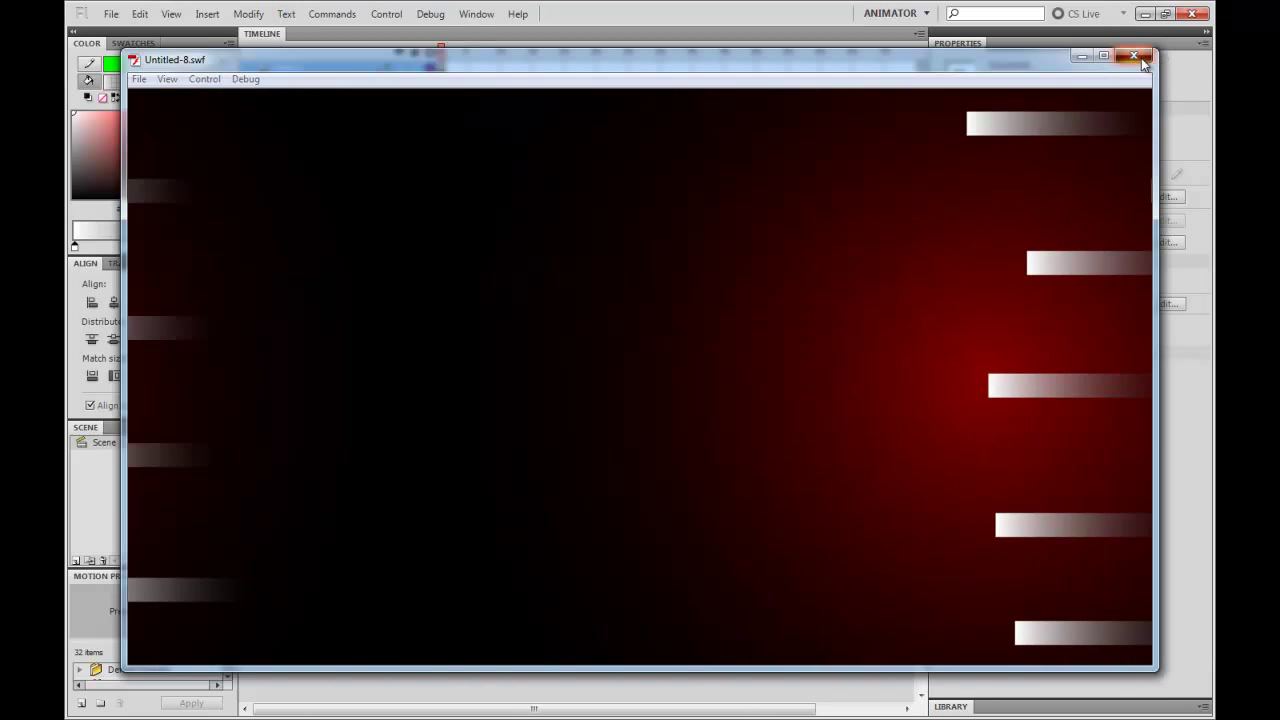
left_click(1140, 58)
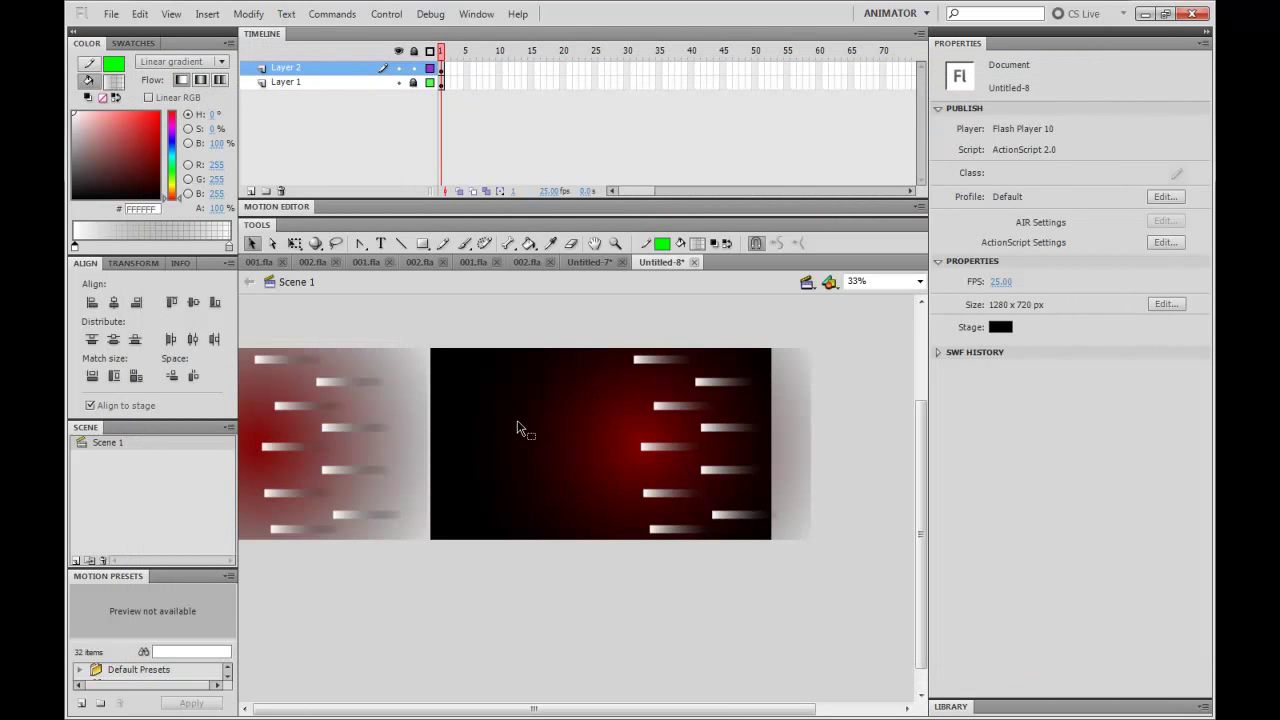
Step: Duplicate the symbol of the second bar from the top, accepting the default copy name
left_click(351, 381)
left_click(380, 314)
left_click(363, 381)
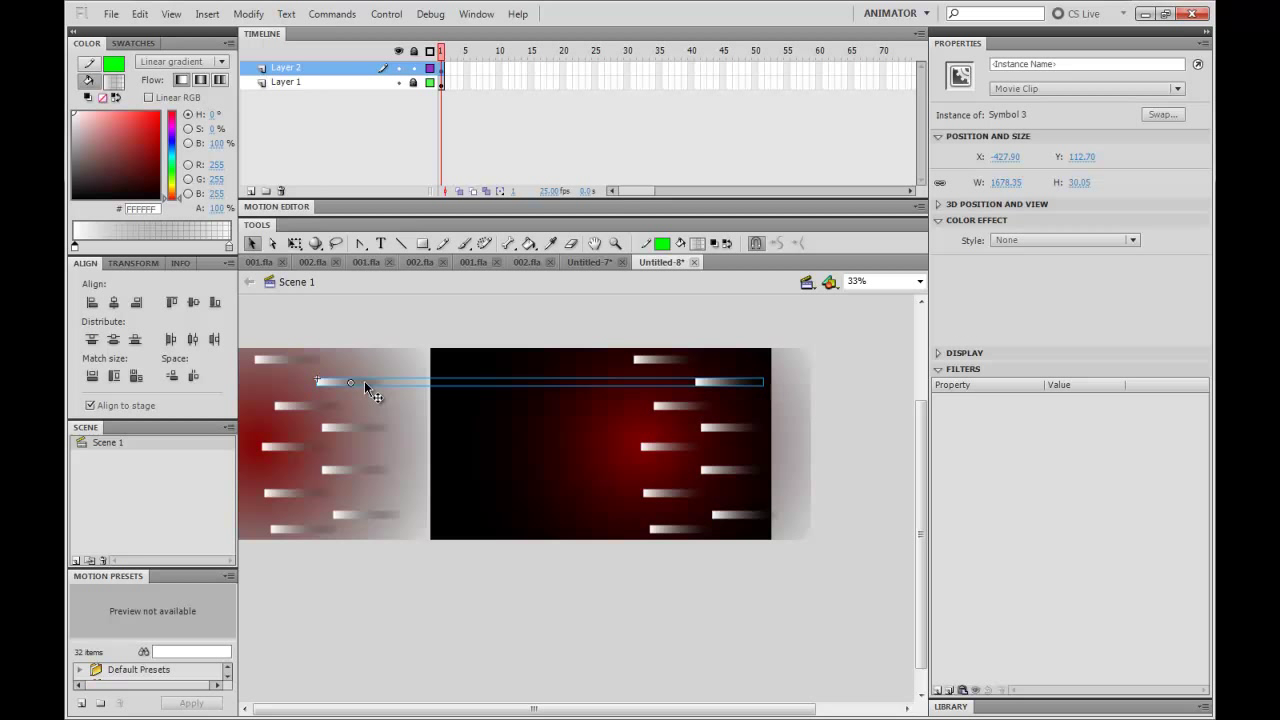
right_click(364, 381)
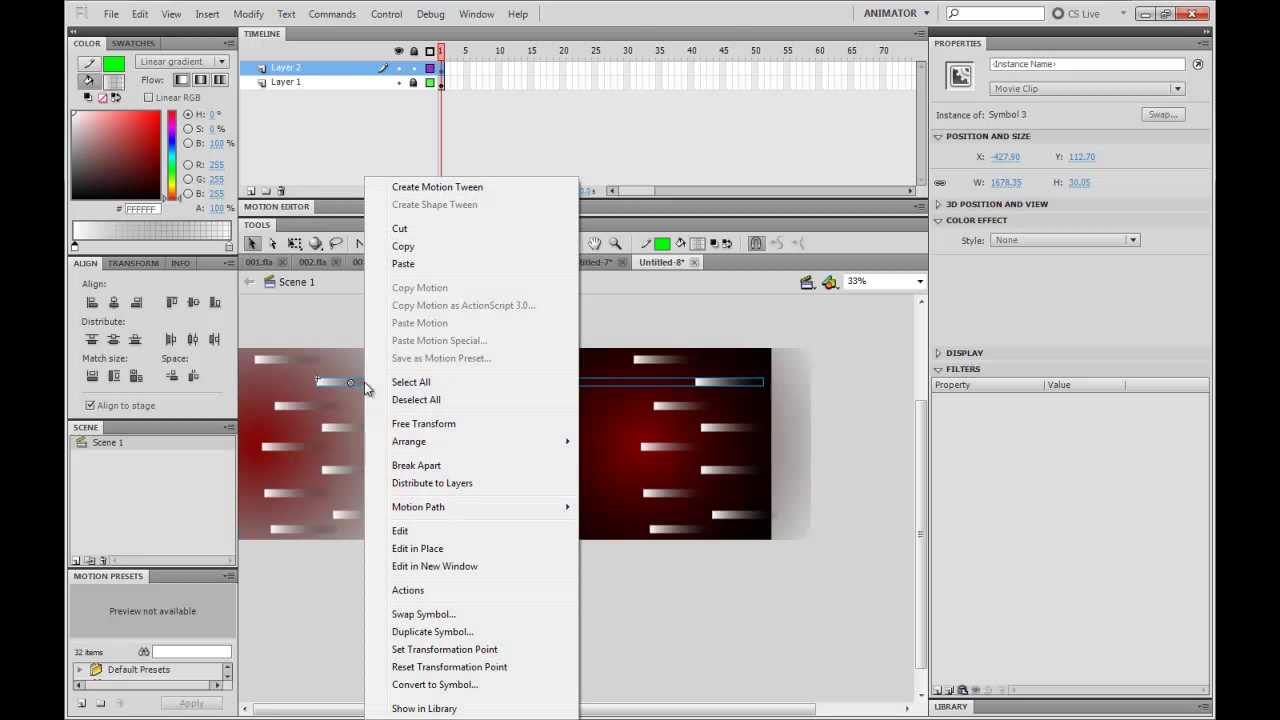
left_click(485, 632)
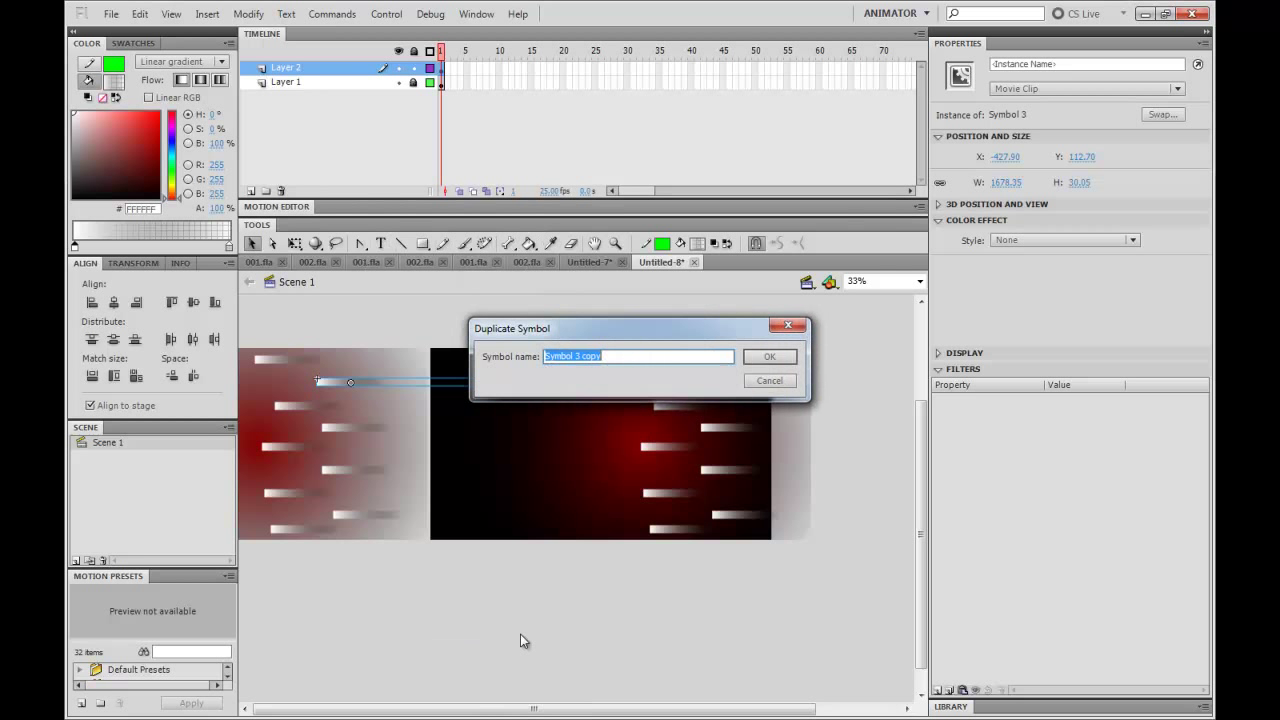
left_click(772, 357)
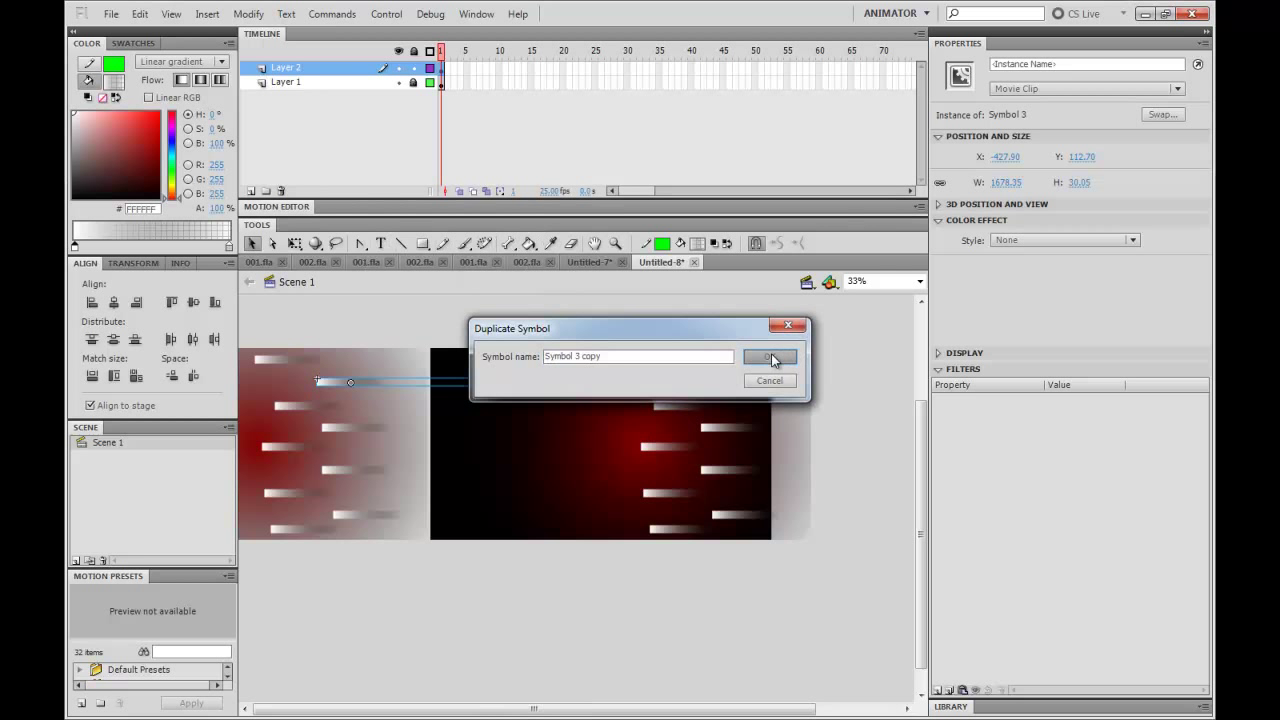
Step: Select the top four bars in turn to compare which symbol each one is an instance of
left_click(297, 360)
left_click(336, 379)
left_click(302, 360)
left_click(340, 383)
left_click(307, 404)
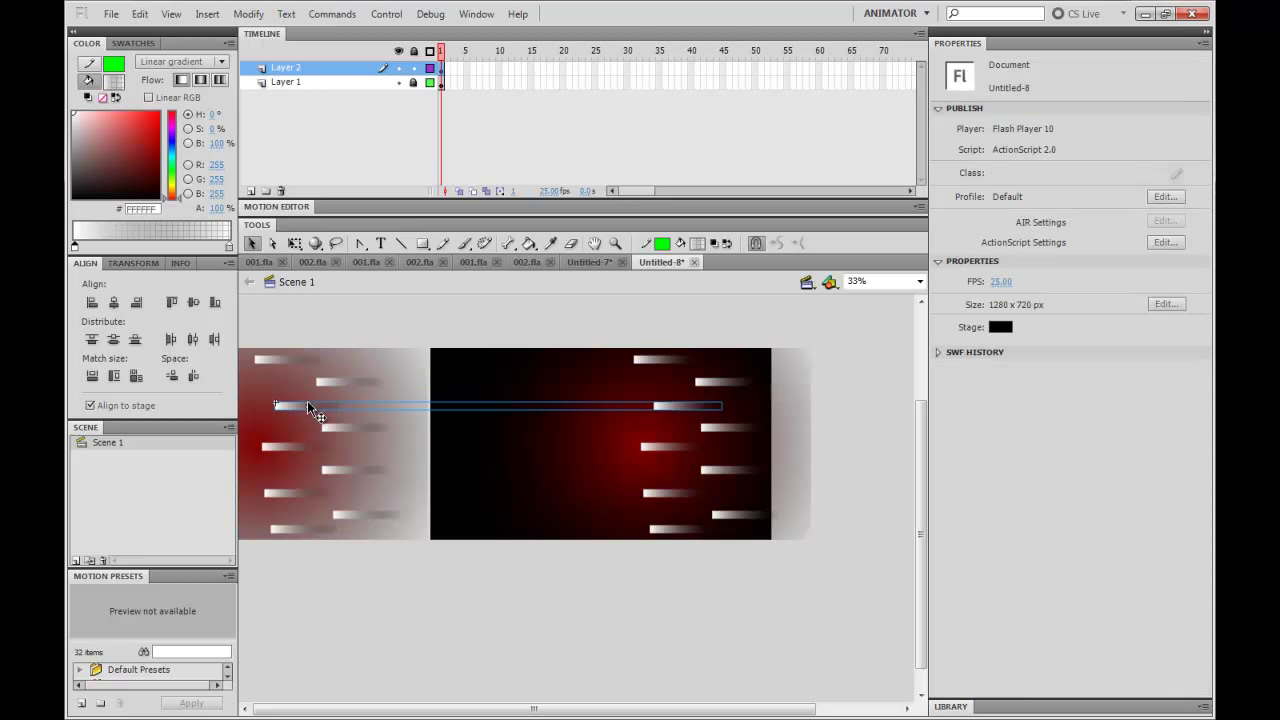
left_click(358, 435)
left_click(358, 428)
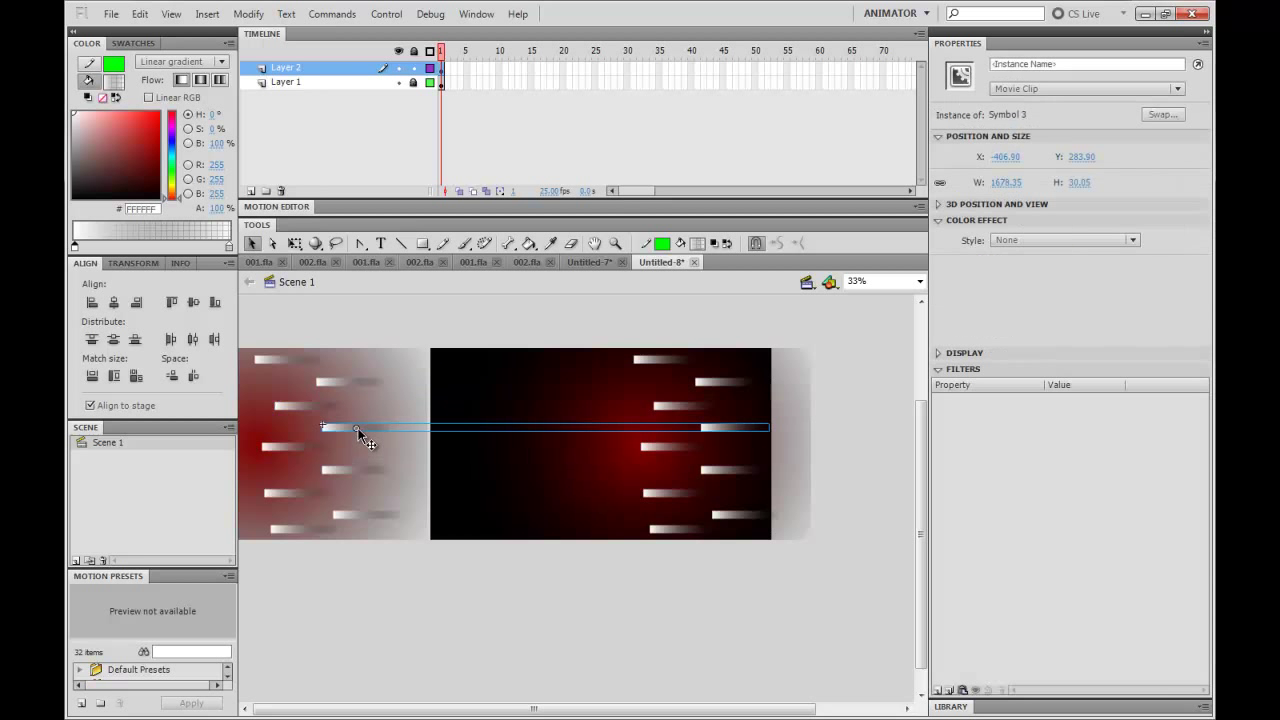
Step: Open the duplicated symbol of the second bar and lengthen each of its two tweens by one frame on both layers
left_click(371, 382)
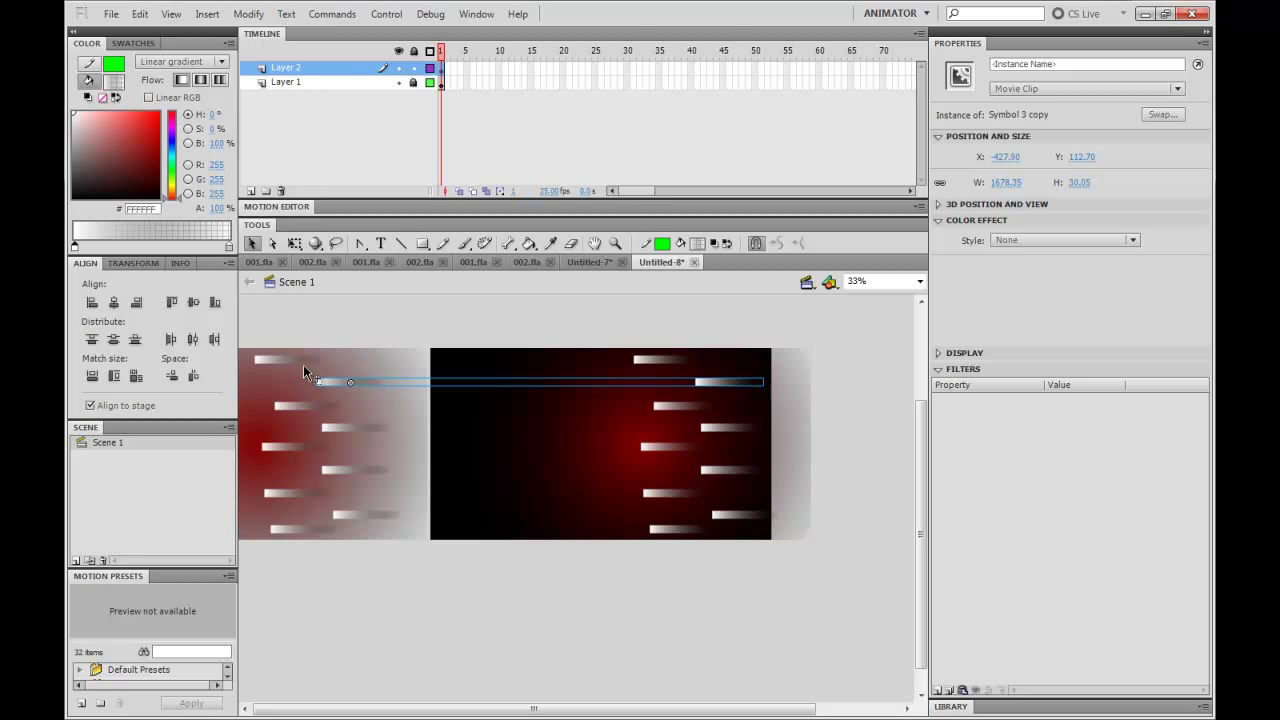
double_click(371, 380)
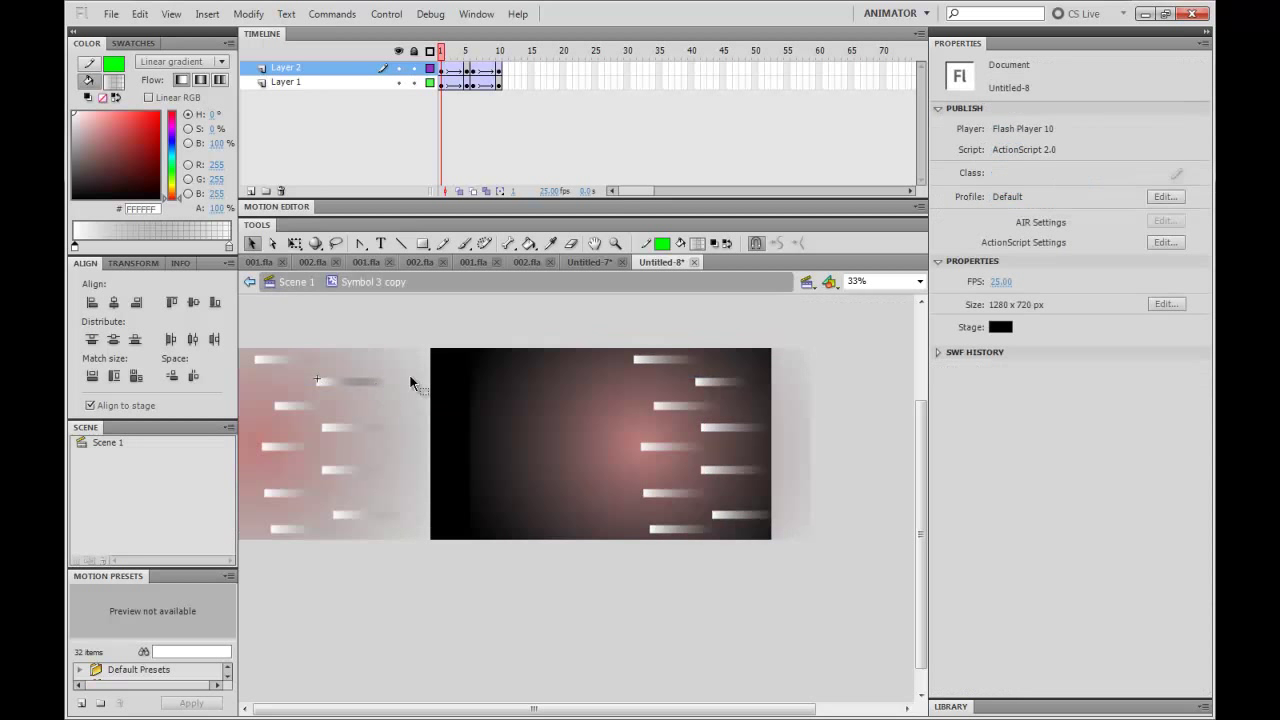
left_click(454, 83)
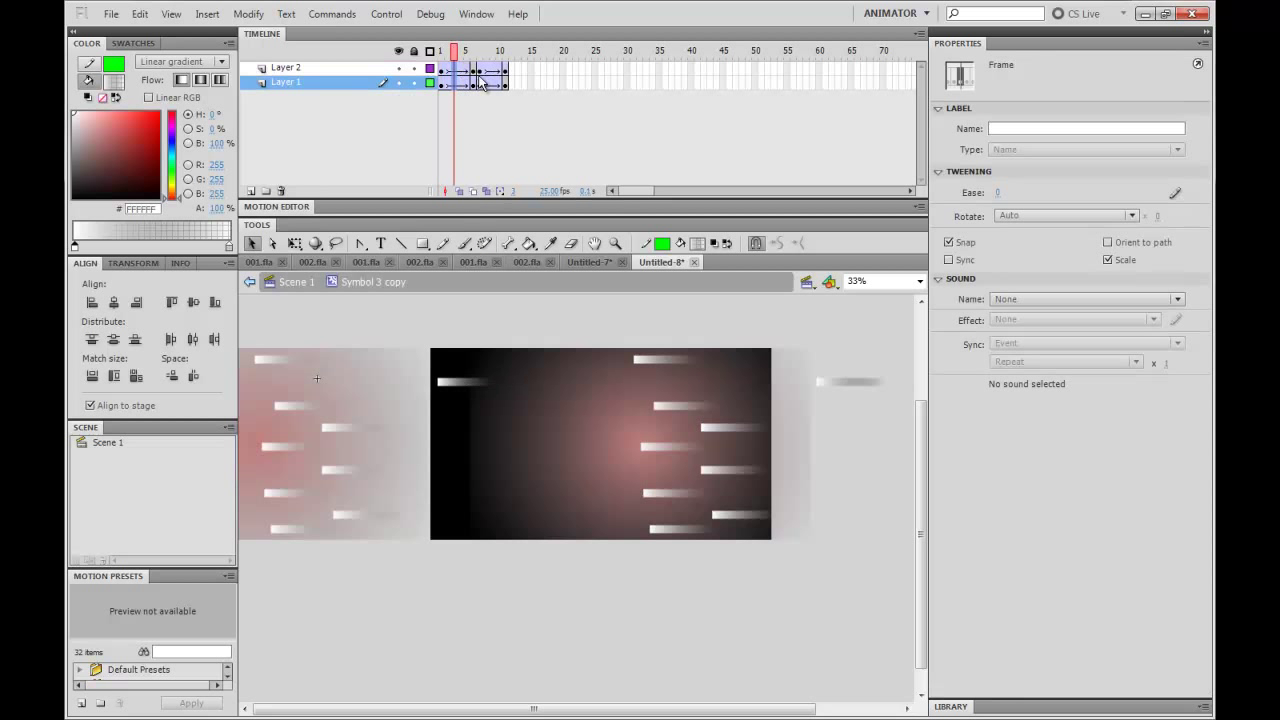
left_click(487, 83)
key("F5")
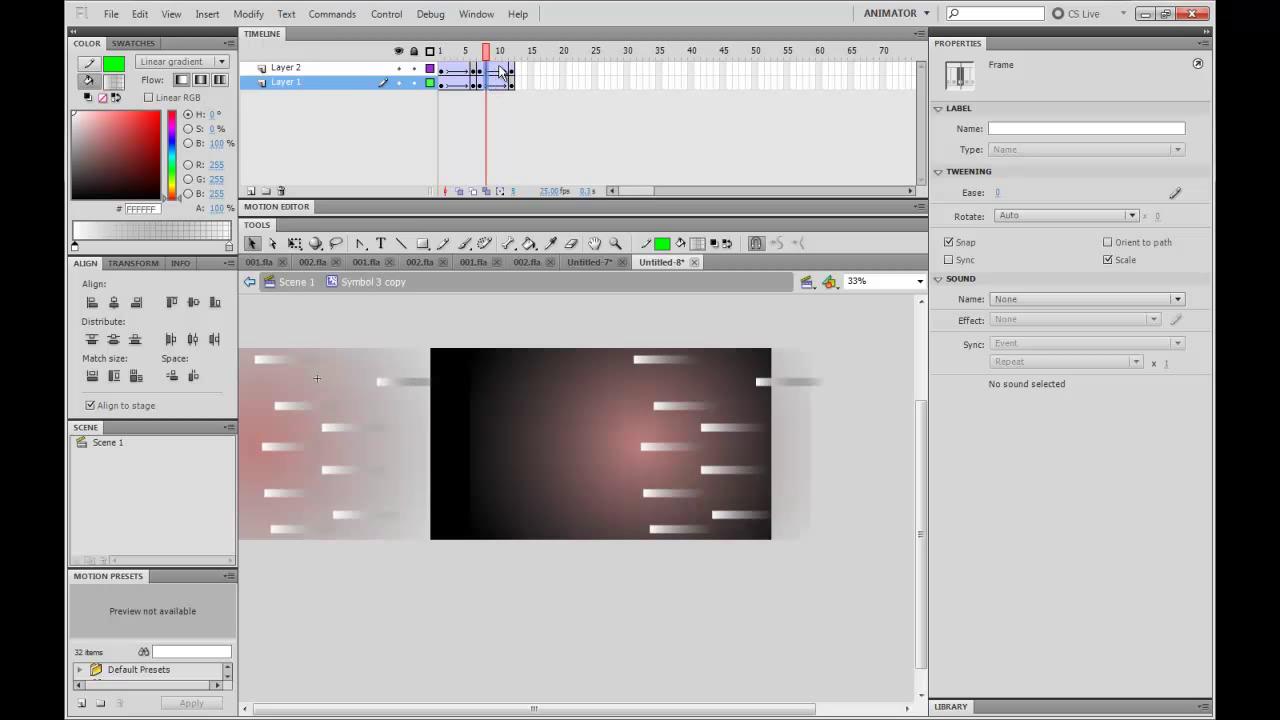
left_click(499, 83)
left_click(497, 111)
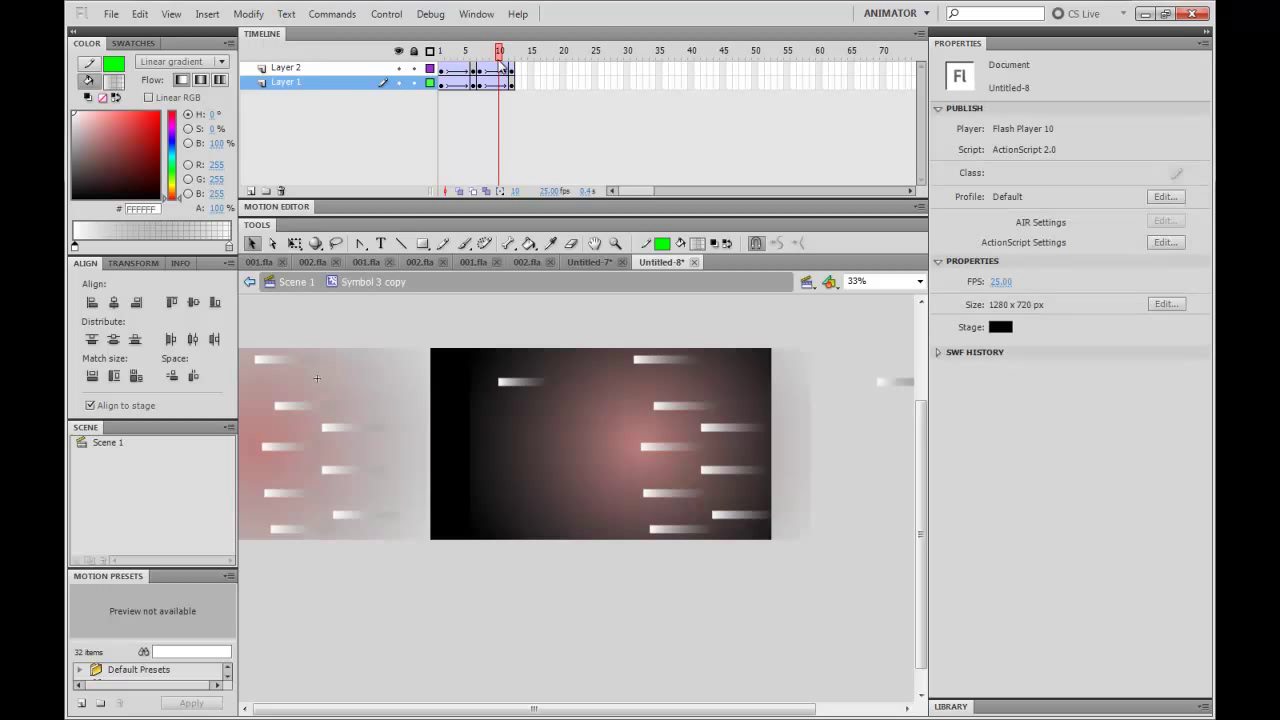
Step: Play the second bar's lengthened animation from frame 1, test the movie, and close the preview
left_click_drag(499, 55, 436, 60)
key("Return")
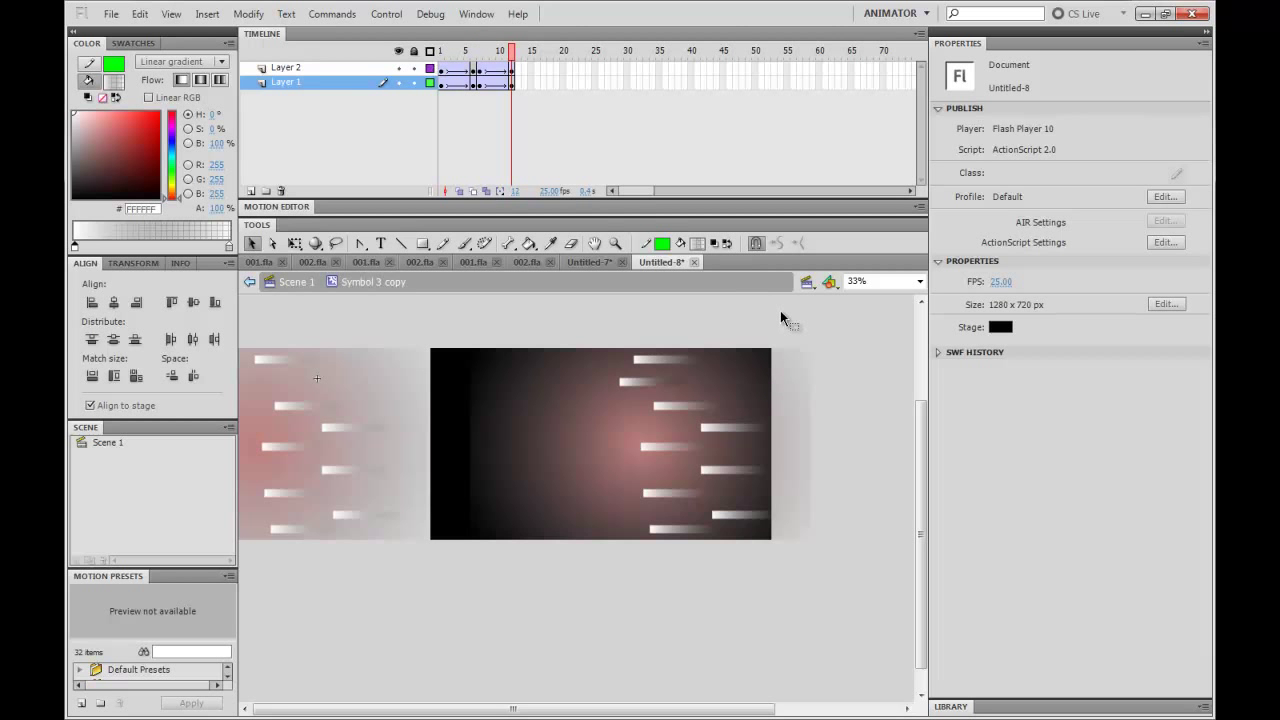
key("ctrl+Return")
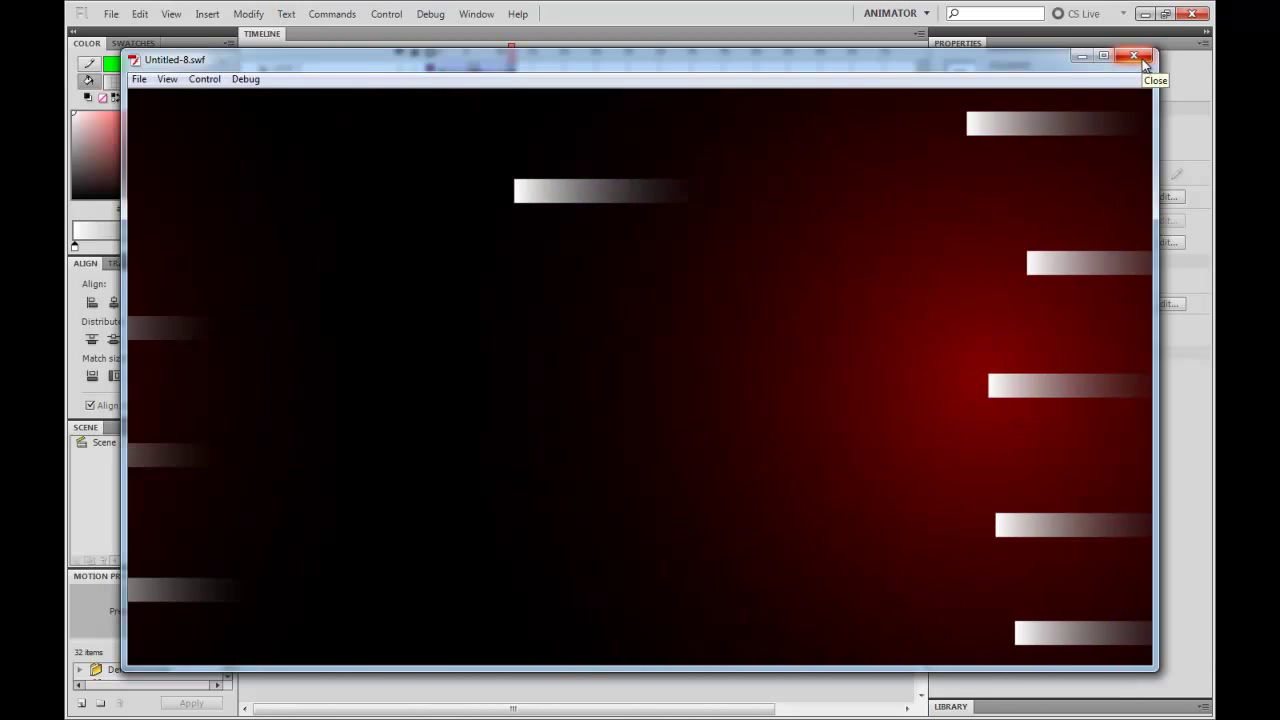
left_click(1140, 58)
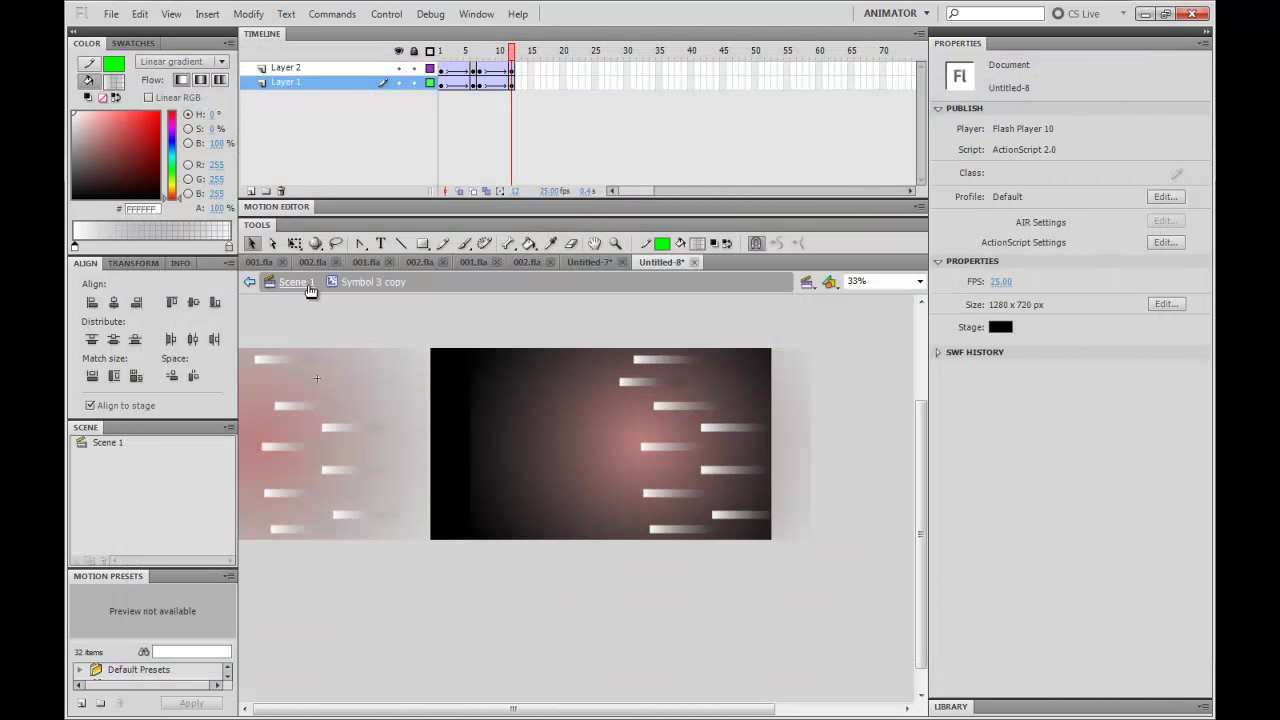
Step: Return to Scene 1 and duplicate the symbol of the third bar from the top, accepting the default copy name
left_click(296, 282)
left_click(377, 341)
left_click(310, 408)
right_click(309, 409)
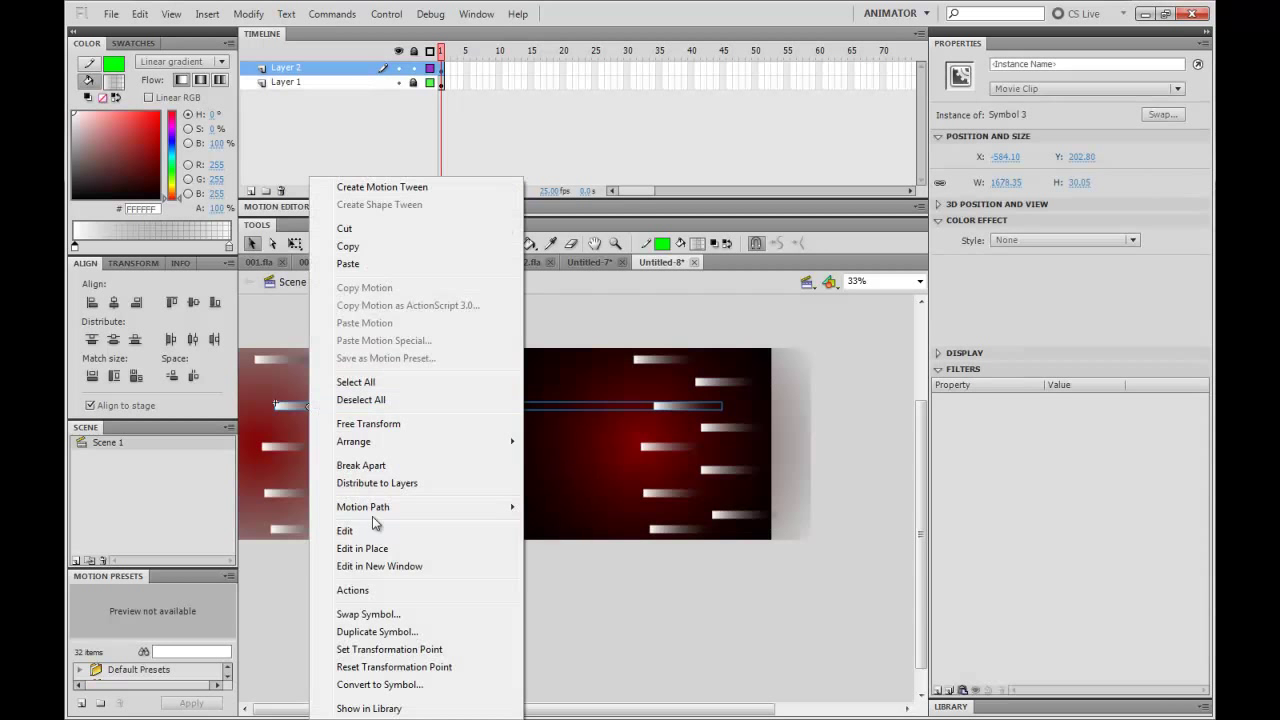
left_click(381, 632)
key("Return")
Step: Inside the third bar's symbol, shorten the first tween by one frame, lengthen the second by two frames, and return to Scene 1
double_click(323, 403)
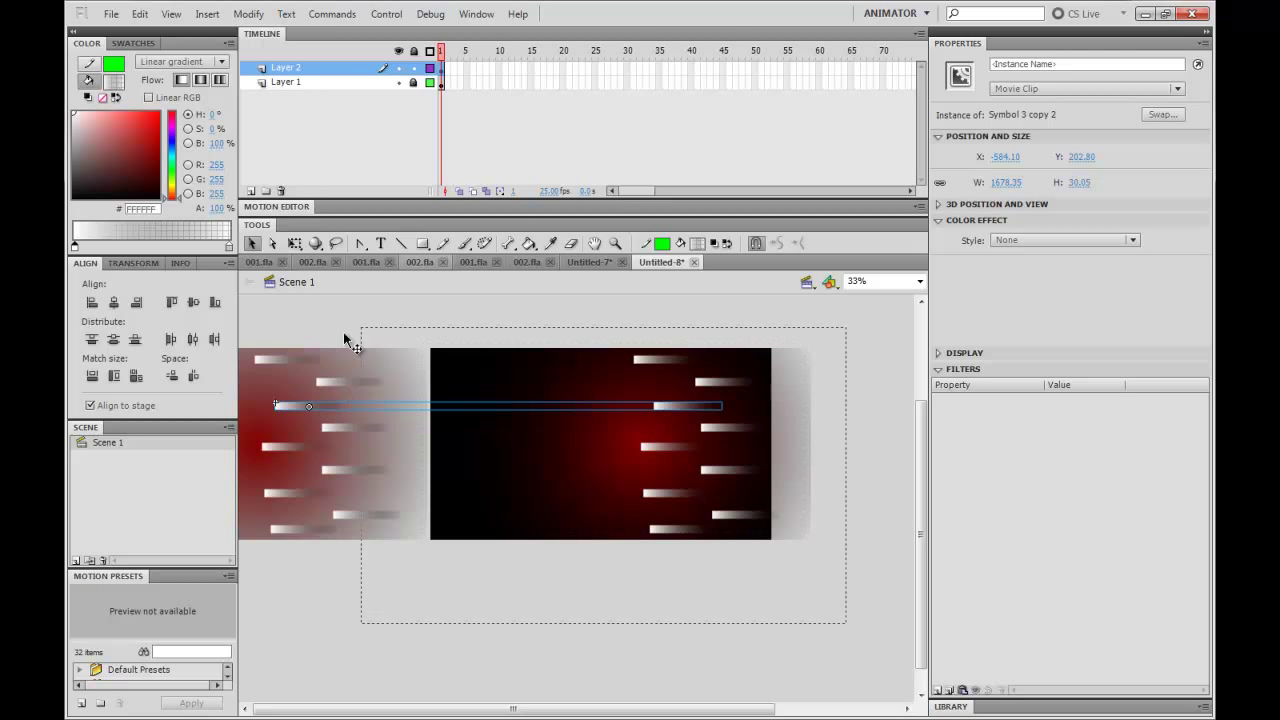
left_click(455, 83)
right_click(456, 86)
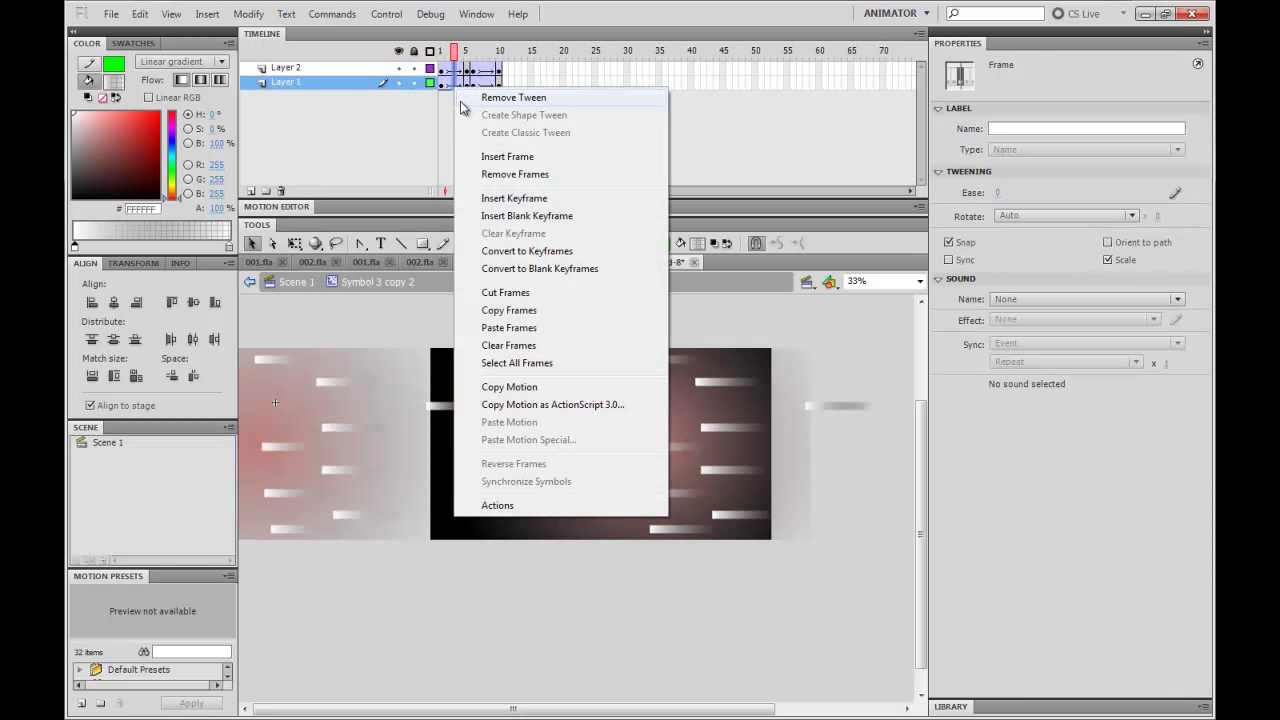
left_click(515, 174)
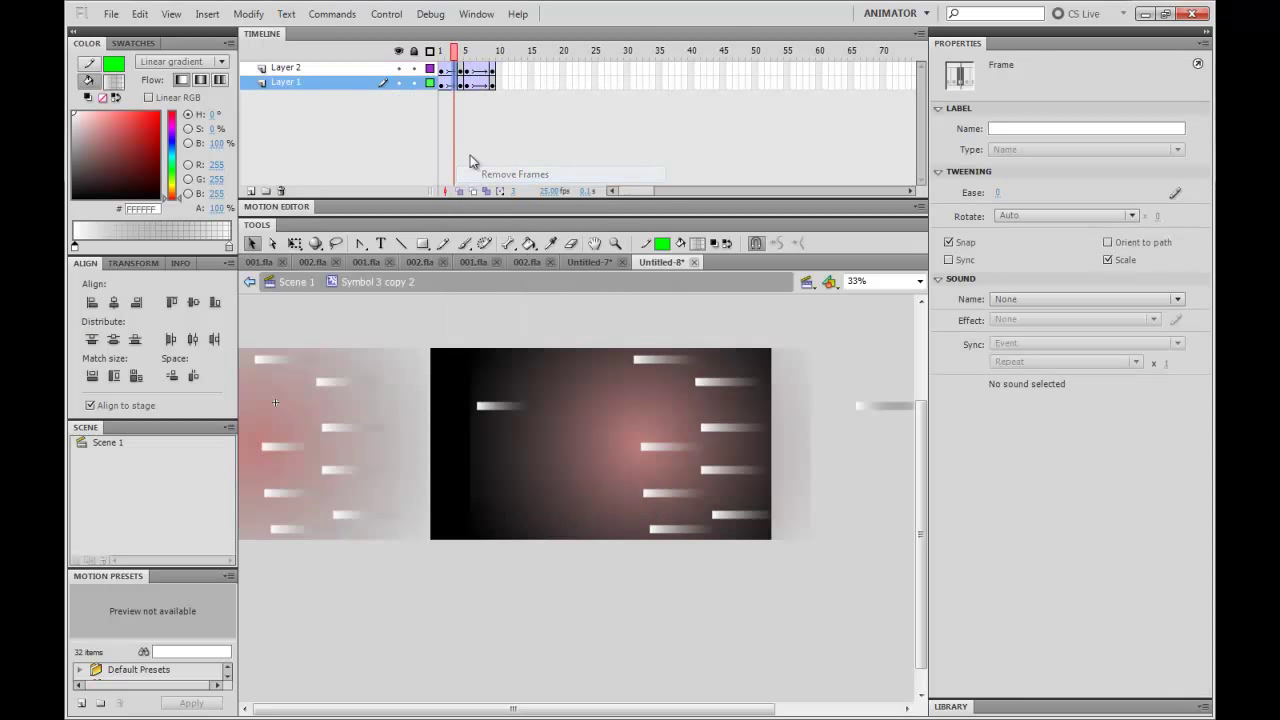
left_click(471, 83)
left_click(480, 83)
key("F5")
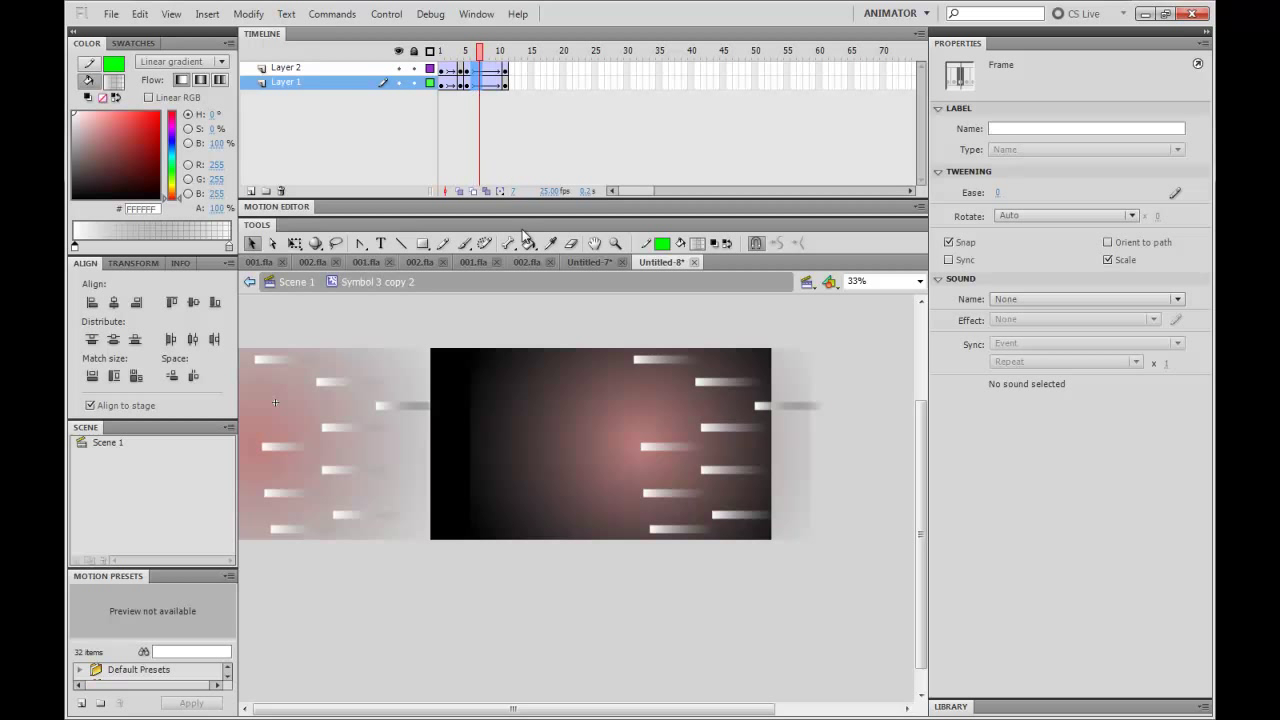
left_click(496, 300)
double_click(489, 320)
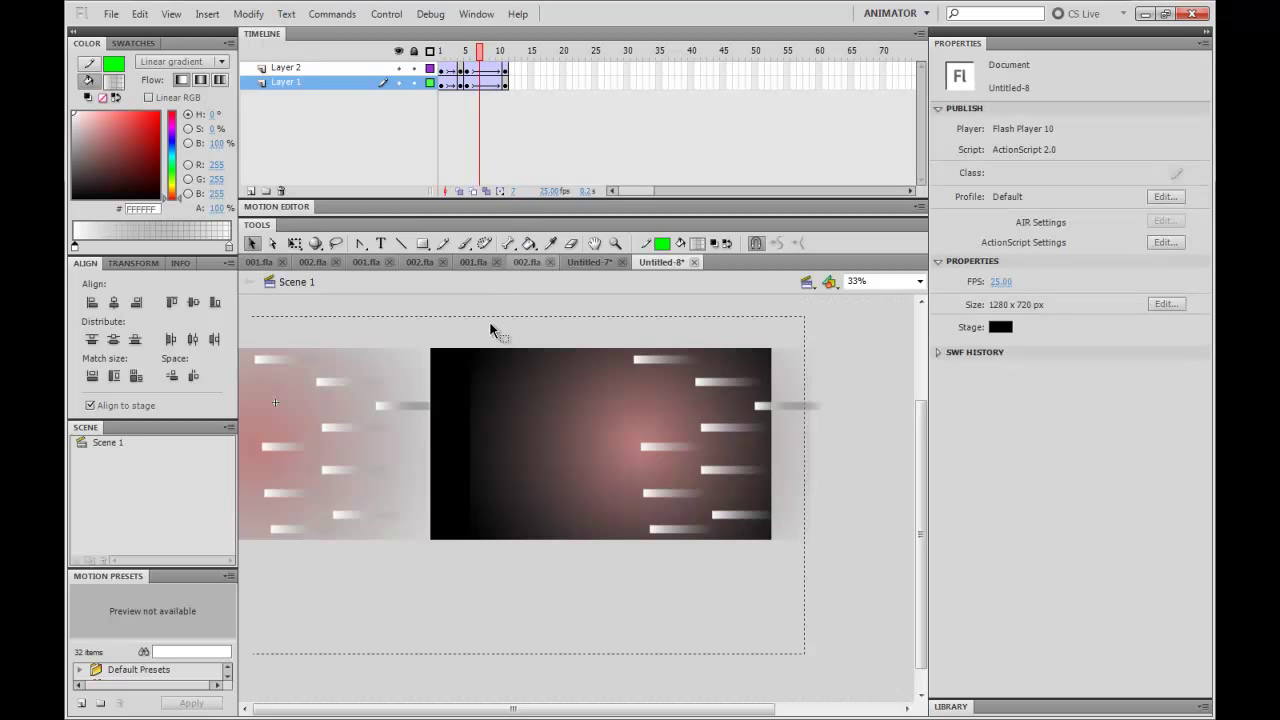
Step: Duplicate the symbol of the fourth bar from the top, accepting the default copy name
left_click_drag(337, 407, 332, 430)
right_click(332, 430)
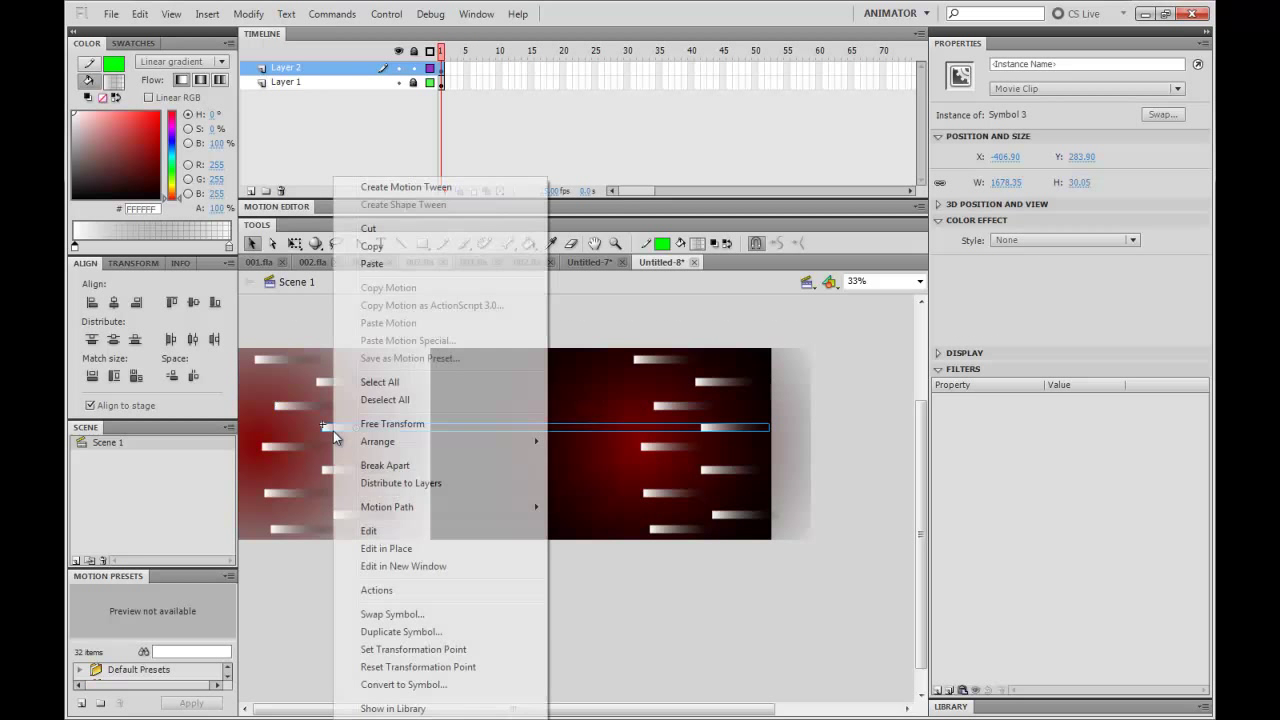
left_click(403, 632)
key("Return")
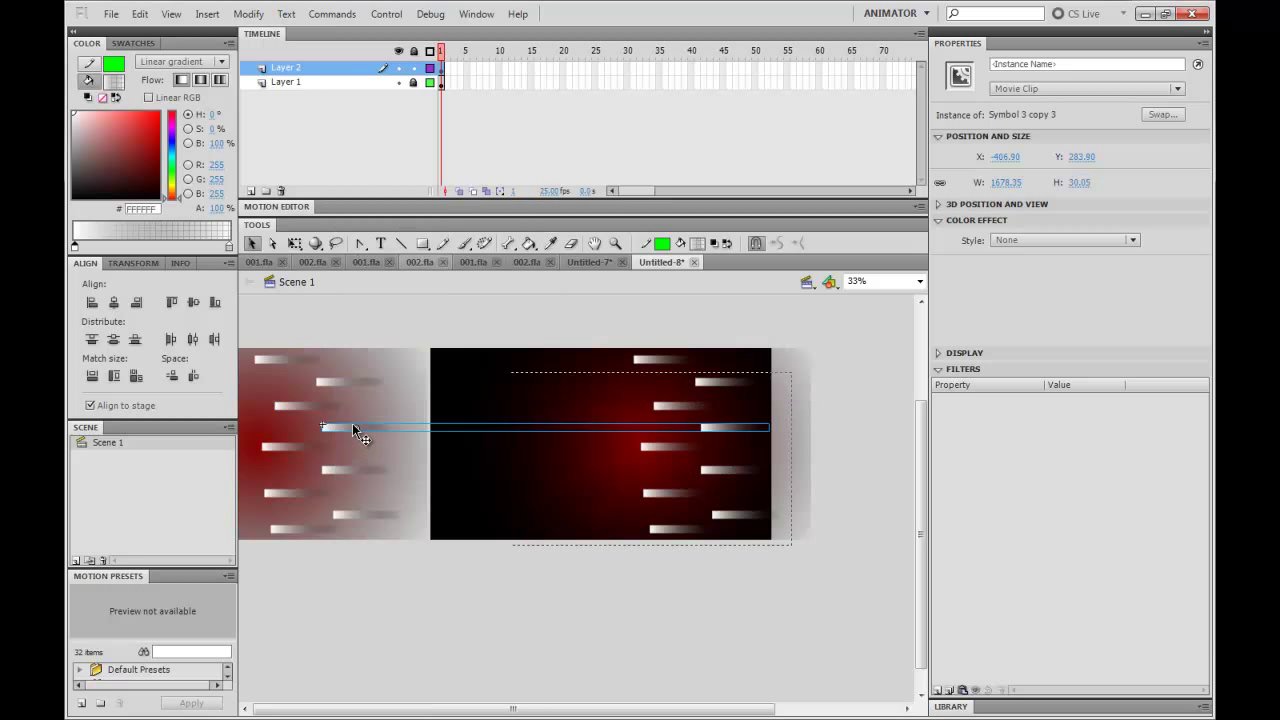
Step: Insert two frames in each tween on both layers of the fourth bar's symbol and return to Scene 1
double_click(353, 429)
left_click(469, 71)
left_click(458, 86)
key("F5")
key("F5")
left_click_drag(490, 71, 496, 86)
key("F5")
key("F5")
left_click(464, 318)
double_click(465, 320)
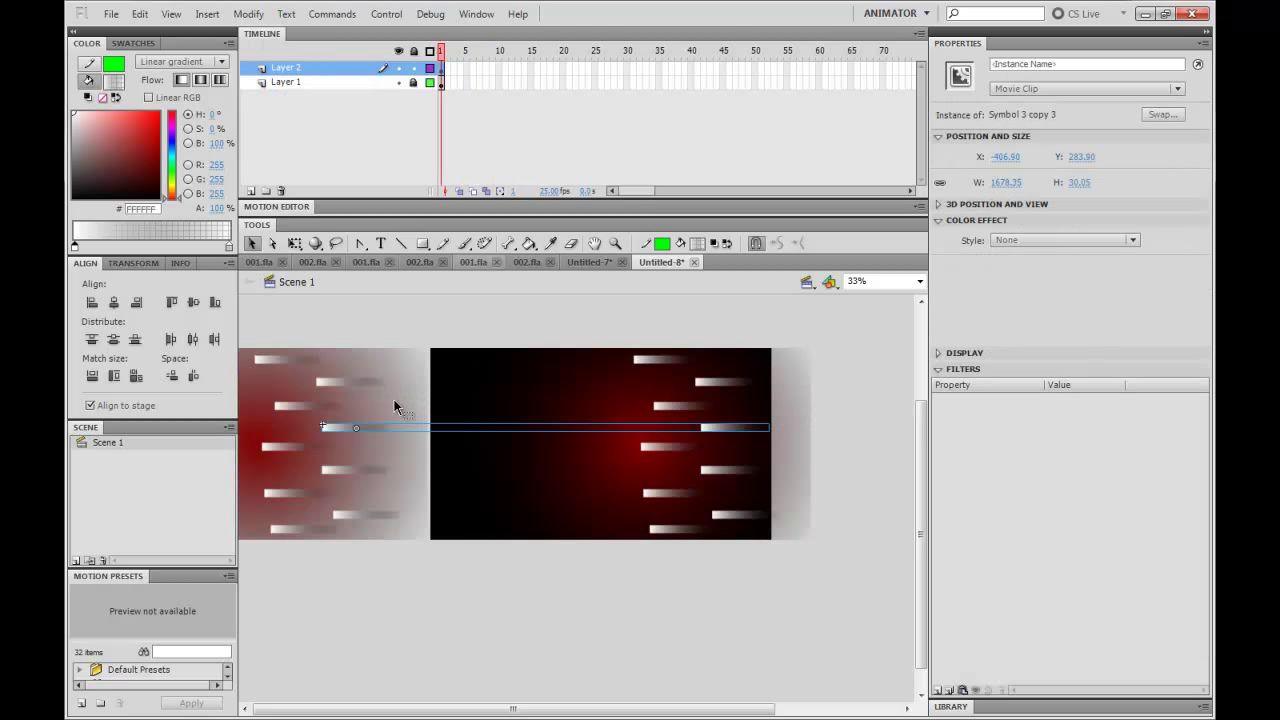
Step: Duplicate the symbol of the fifth bar from the top, accepting the default copy name
left_click(289, 448)
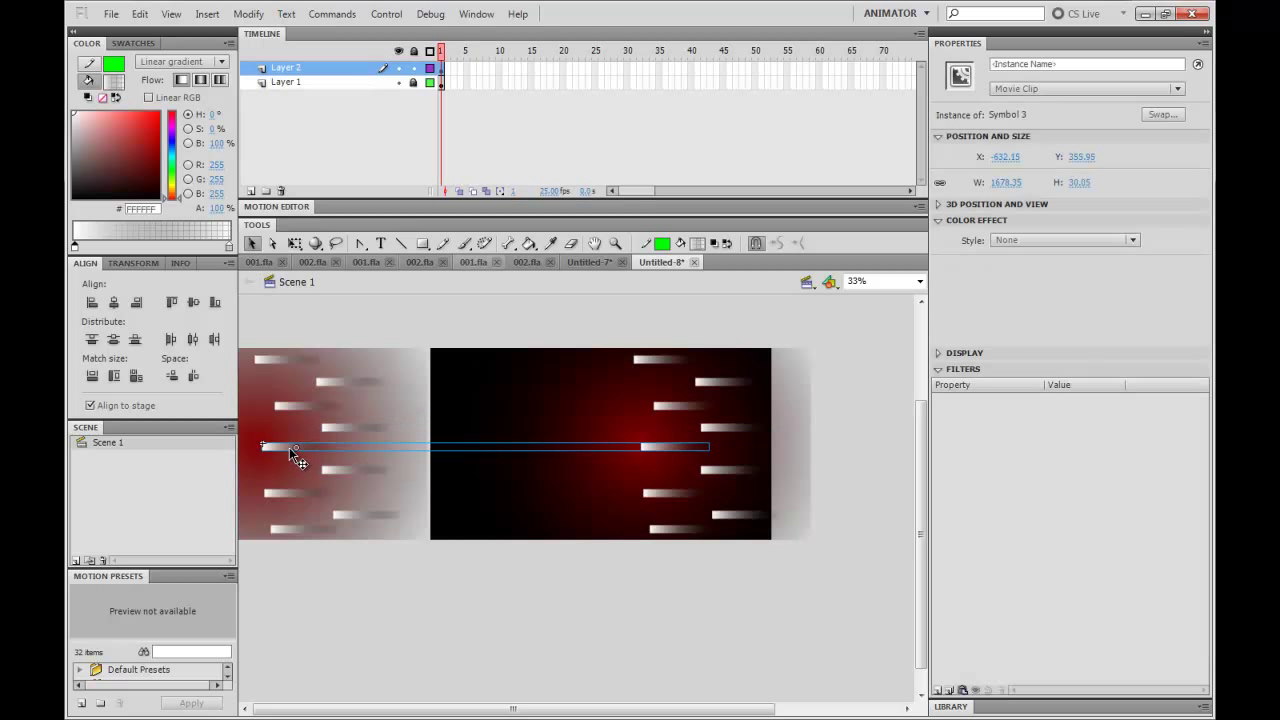
right_click(289, 448)
left_click(286, 297)
right_click(279, 443)
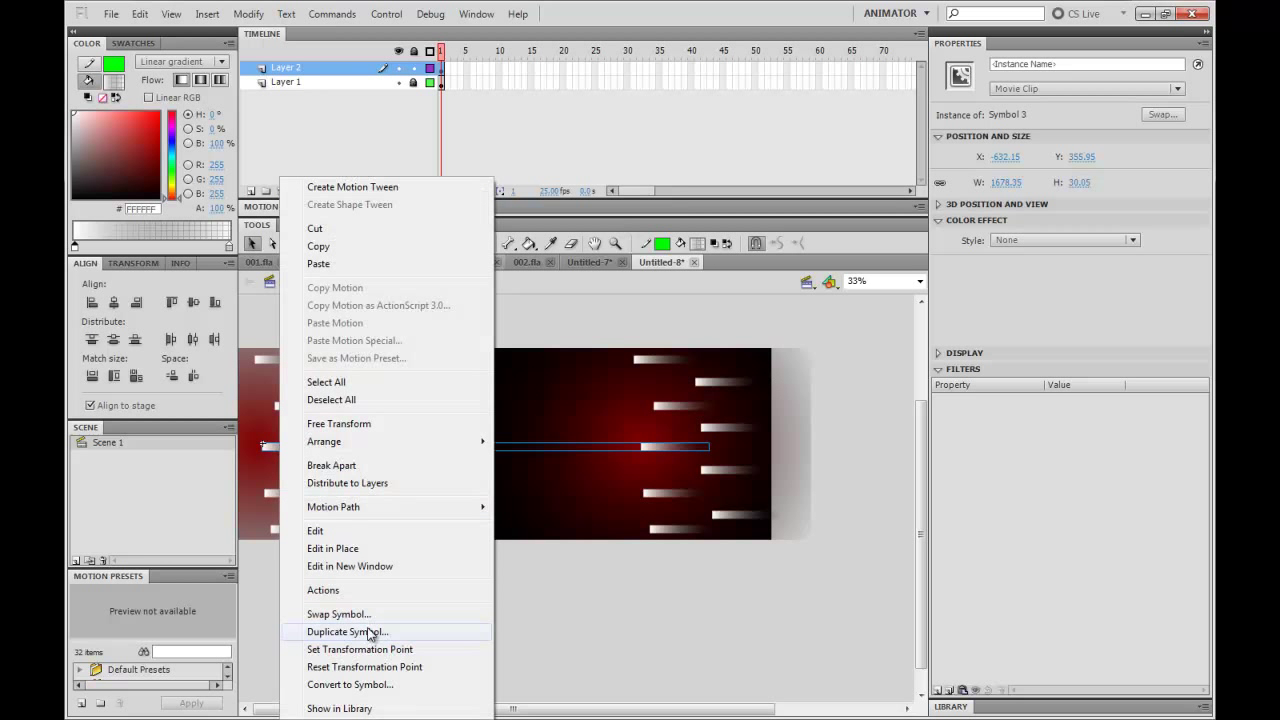
left_click(370, 632)
key("Return")
Step: Inside the fifth bar's symbol, lengthen the first tween by three frames and the second by one, then return to Scene 1
double_click(308, 445)
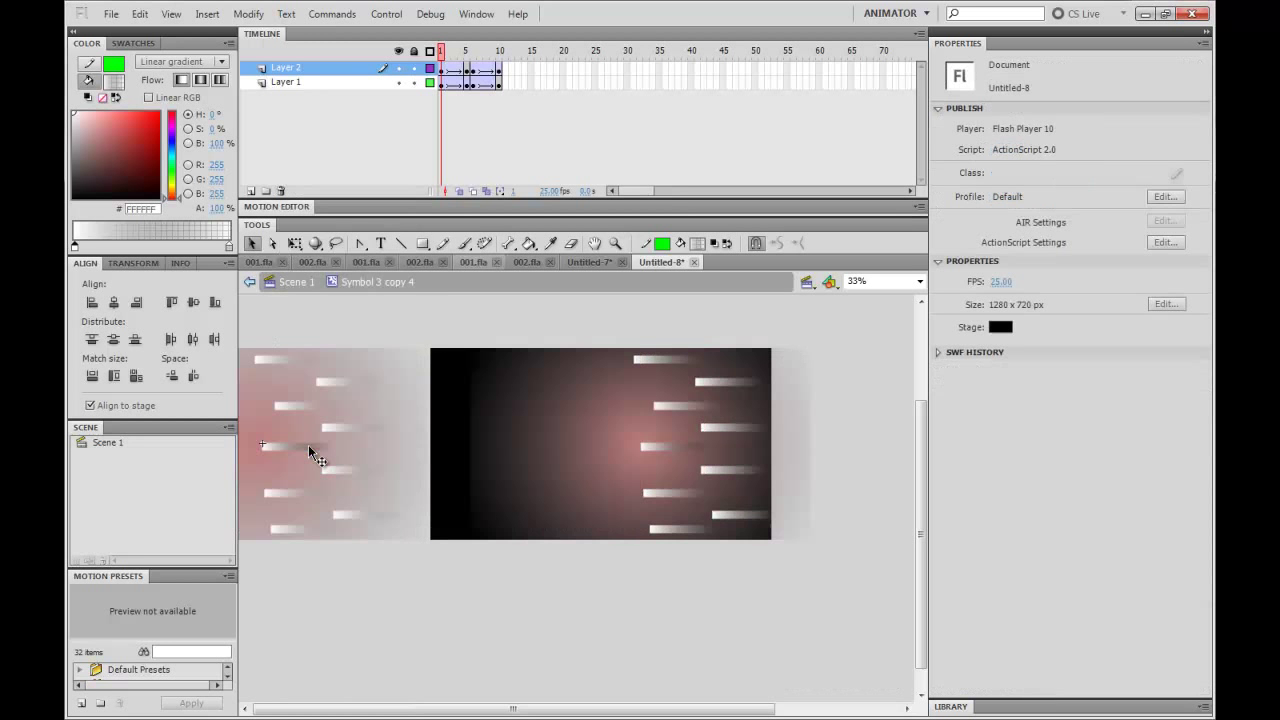
left_click_drag(455, 70, 470, 95)
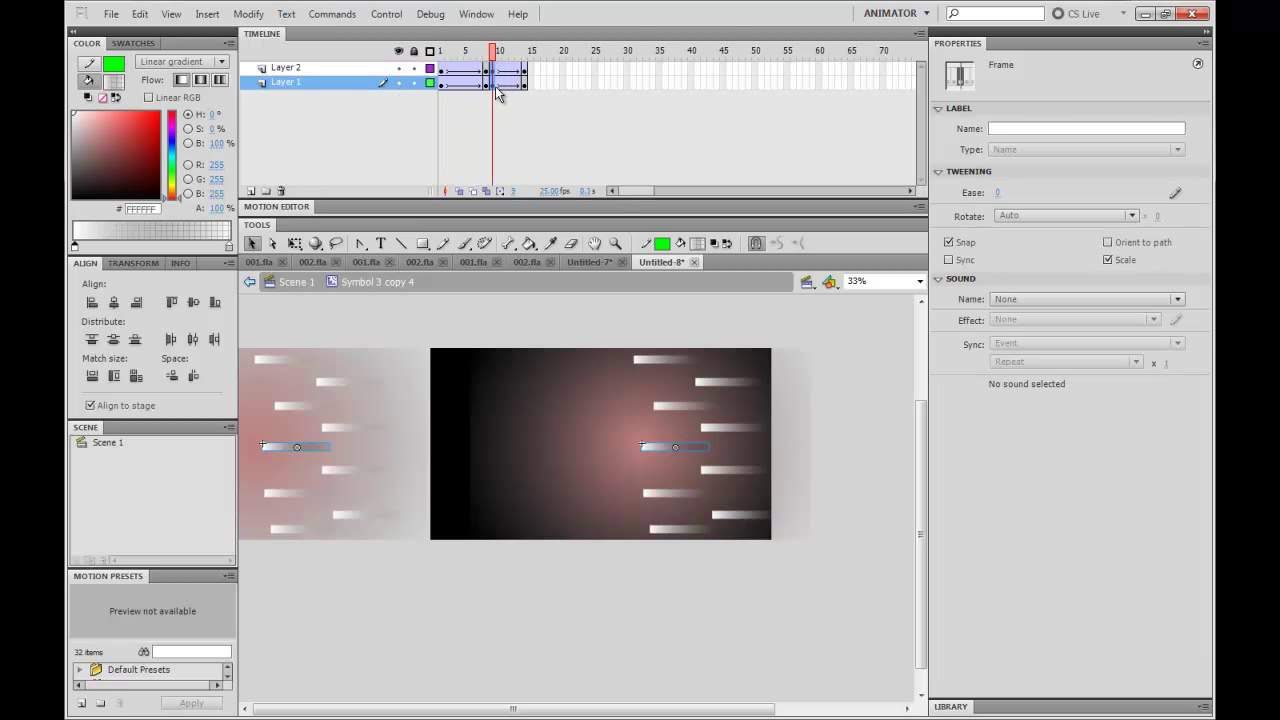
double_click(481, 316)
left_click(398, 449)
Step: Duplicate the symbol of the sixth bar from the top, accepting the default copy name
left_click(375, 469)
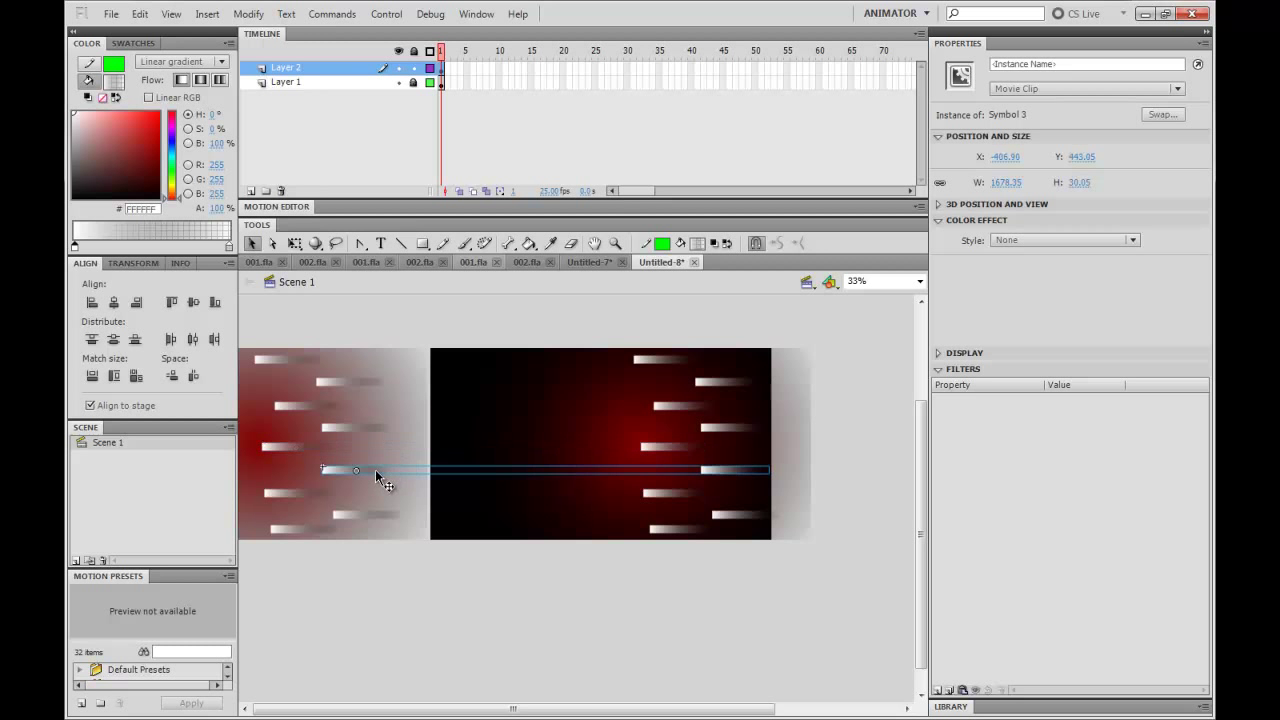
right_click(375, 469)
left_click(438, 630)
key("Return")
Step: Inside the sixth bar's symbol, lengthen the first tween by one frame and the second by two, then return to Scene 1
double_click(364, 469)
left_click_drag(459, 68, 493, 83)
key("F5")
key("F5")
left_click(501, 323)
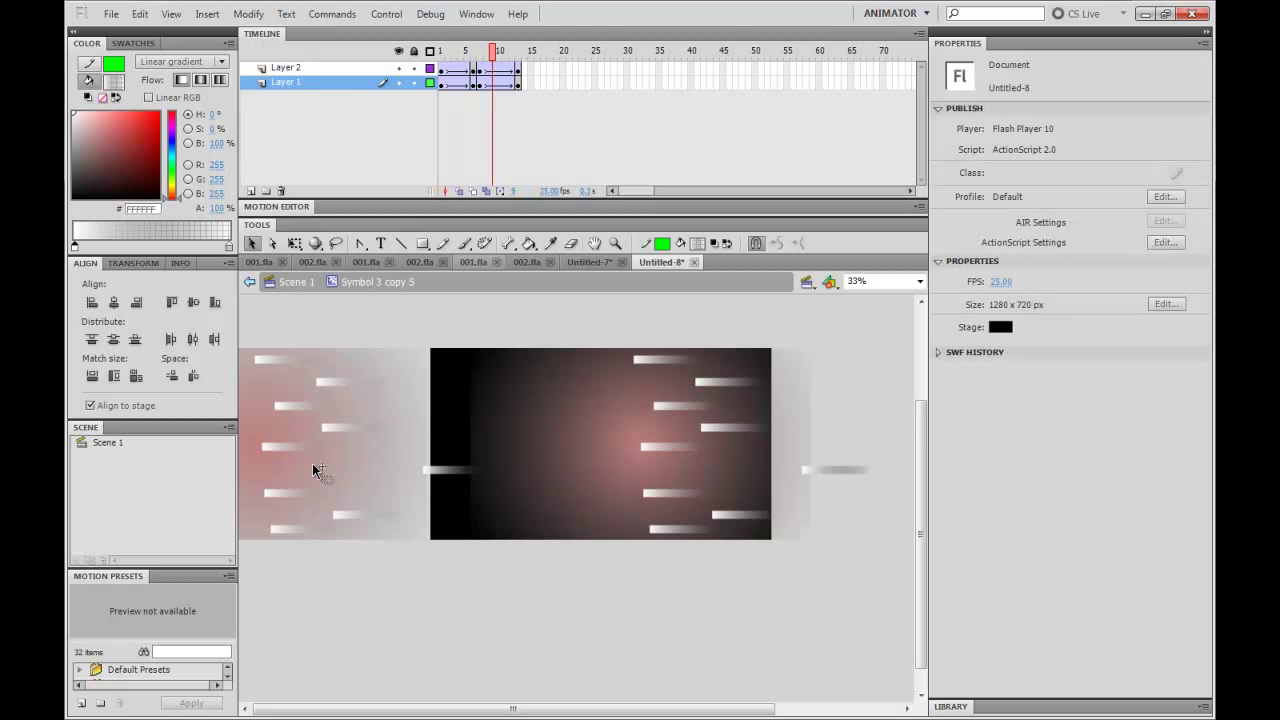
left_click(296, 282)
Step: Duplicate the seventh bar's symbol with the default name and remove frames from both tweens inside the copy
right_click(299, 496)
left_click(362, 632)
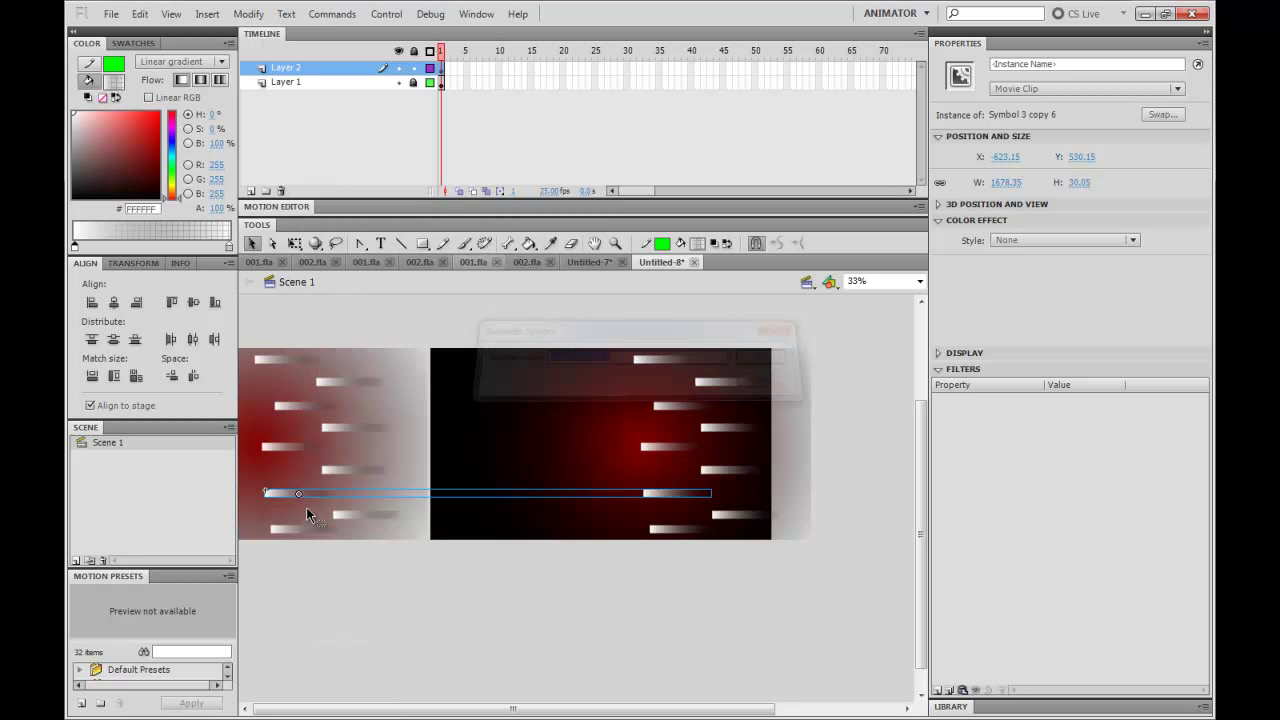
double_click(291, 490)
left_click_drag(454, 74, 478, 90)
right_click(457, 88)
left_click(515, 174)
right_click(479, 88)
left_click(514, 174)
double_click(466, 317)
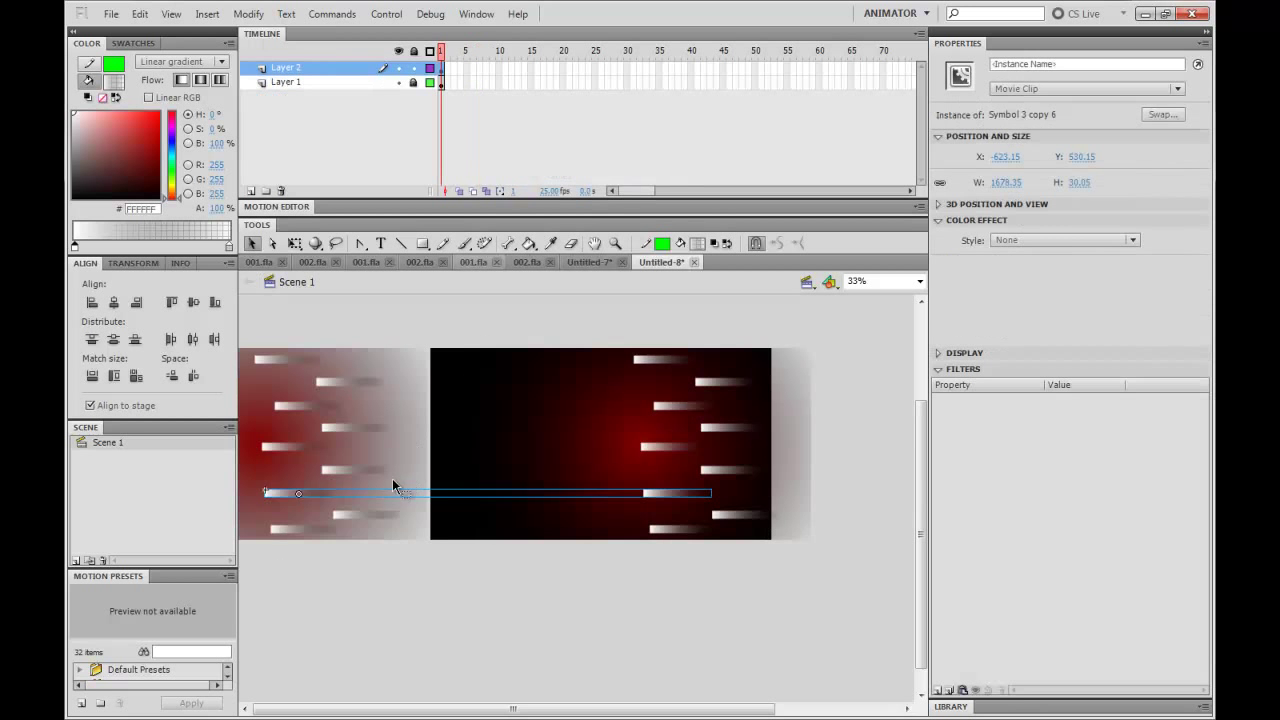
Step: Duplicate the symbol of the eighth bar from the top, accepting the default copy name
left_click(354, 516)
right_click(354, 516)
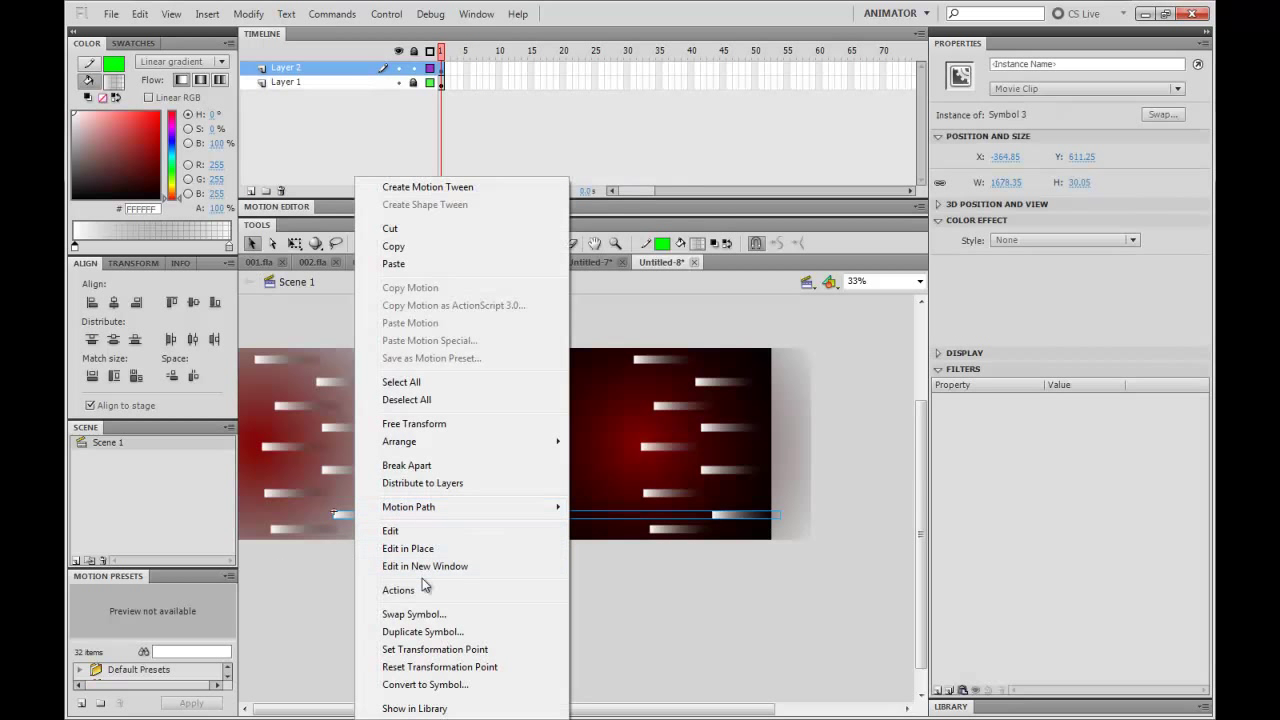
left_click(425, 632)
key("Return")
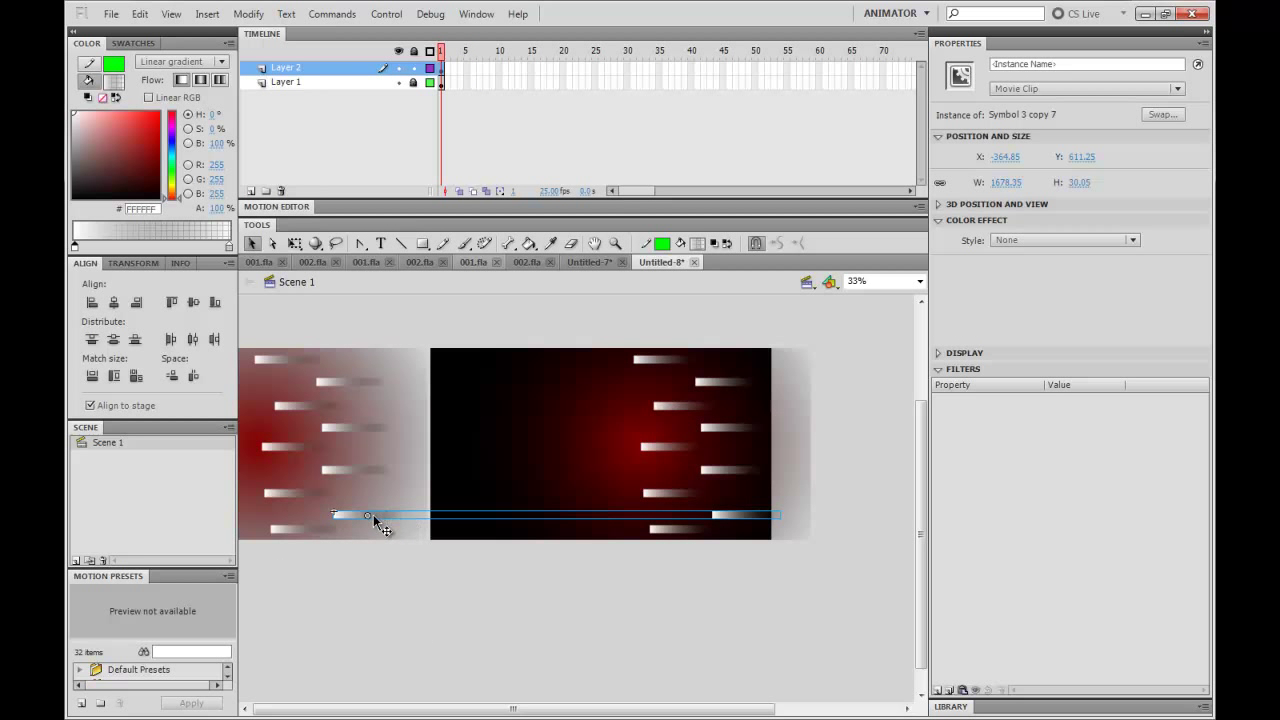
Step: Insert extra frames into the tweens on both layers of the eighth bar's symbol and return to Scene 1
double_click(375, 518)
left_click_drag(458, 71, 504, 93)
key("F5")
key("F5")
key("F5")
double_click(443, 406)
Step: Deselect the bottom bar, test the movie to check the varied bar timings, and close the preview
left_click(320, 532)
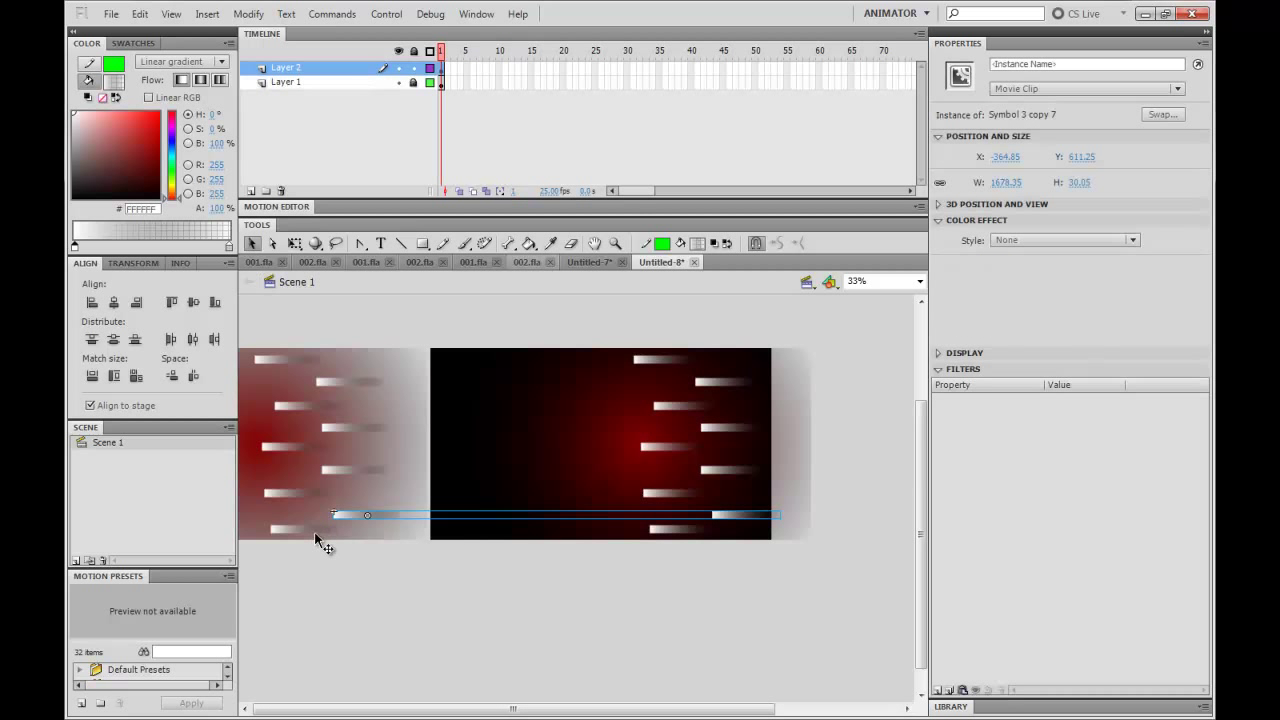
right_click(312, 535)
left_click(727, 609)
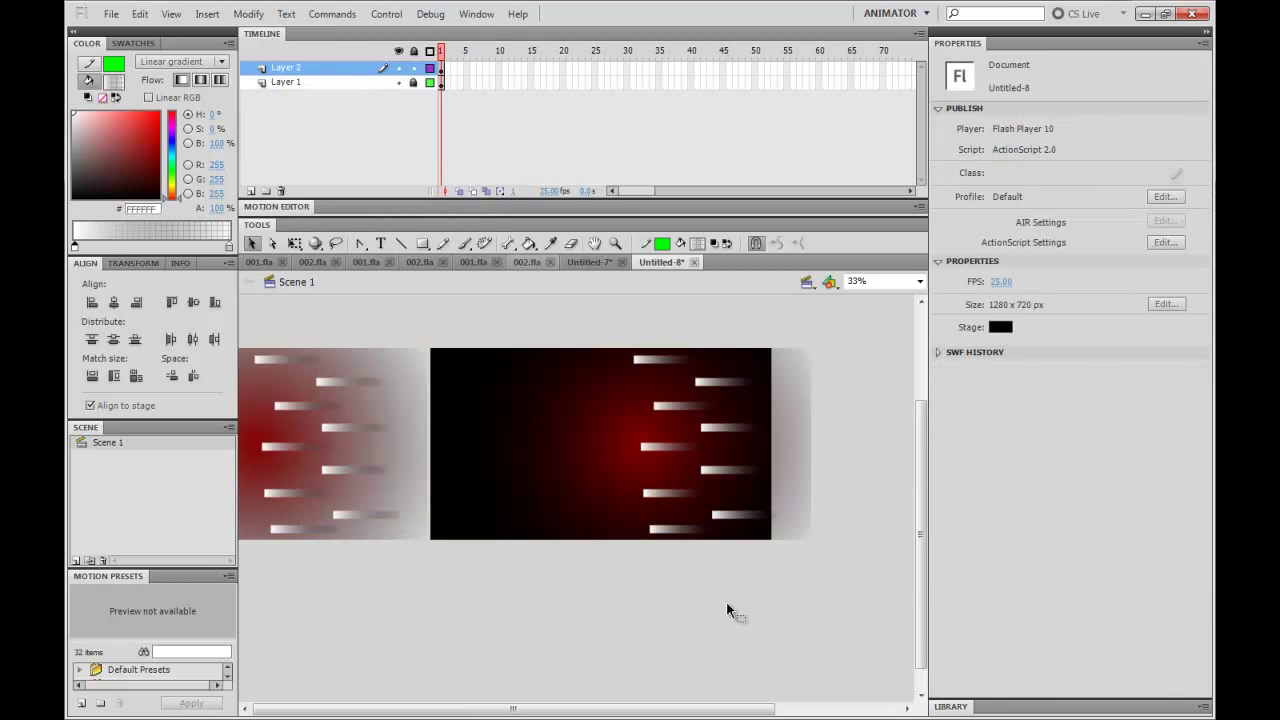
key("ctrl+Return")
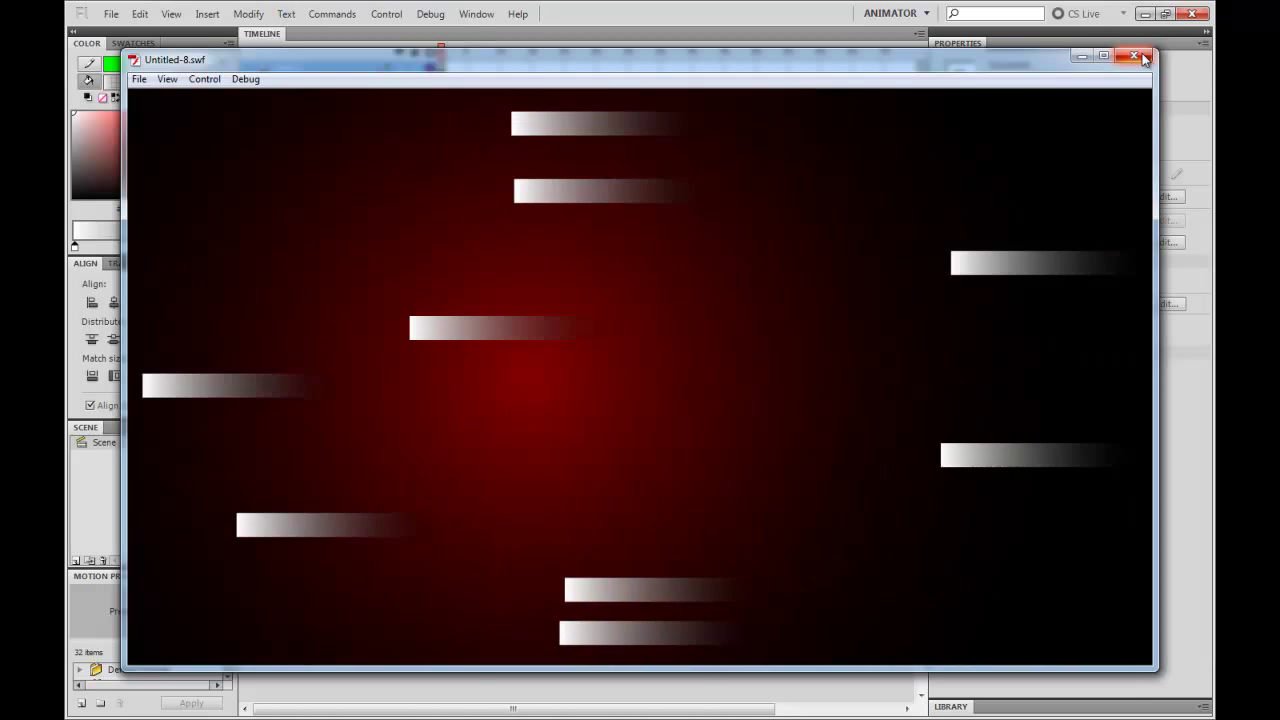
left_click(1141, 55)
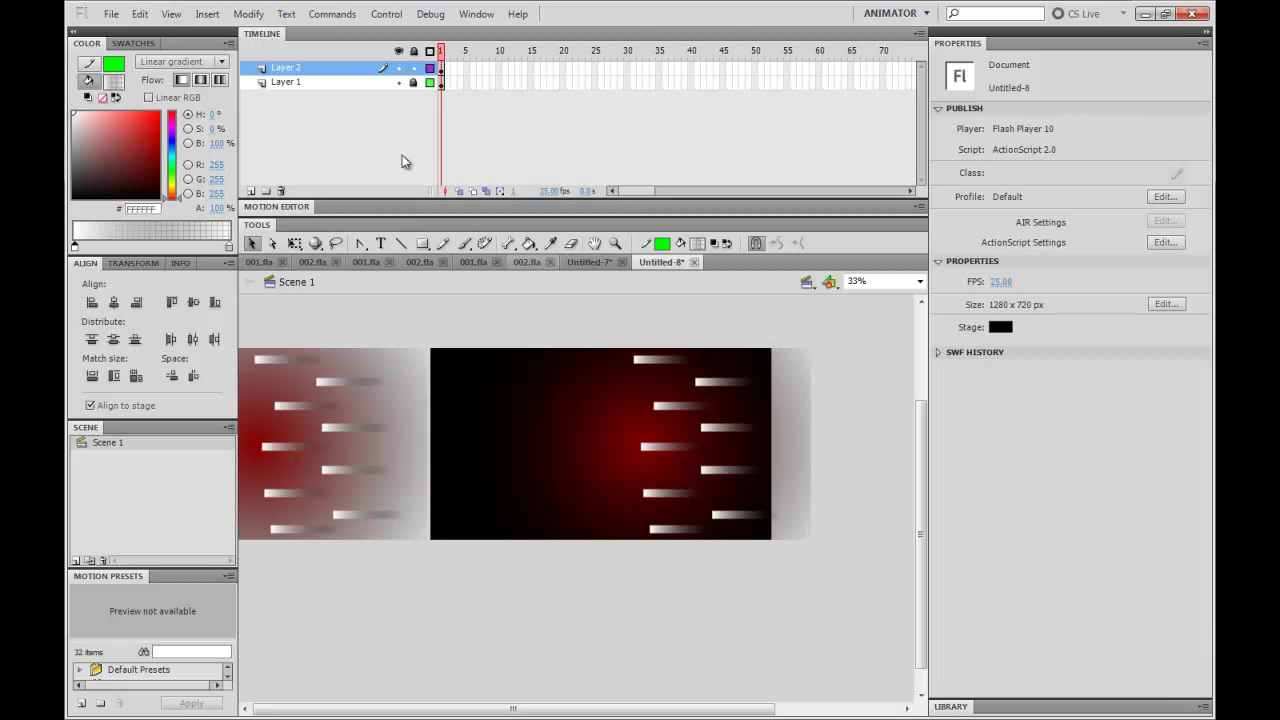
Step: Add a new layer above the bars and lock Layer 2
left_click(252, 191)
left_click(443, 64)
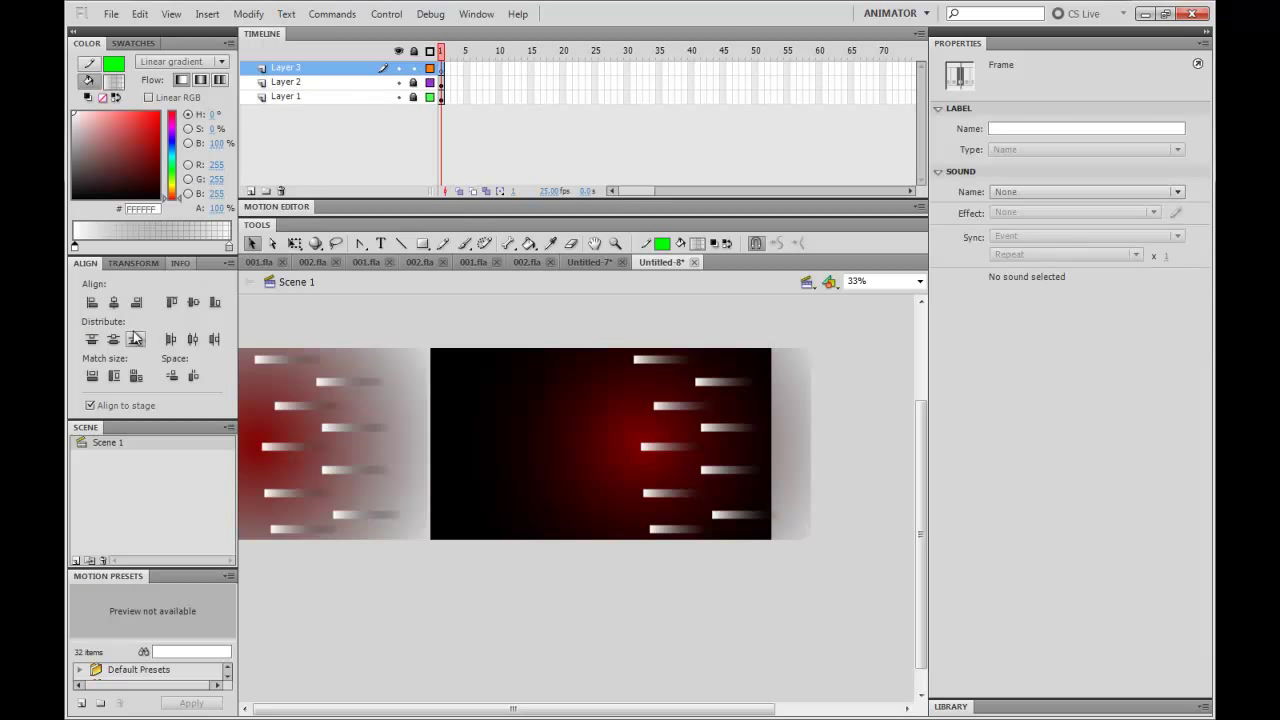
left_click(376, 302)
Step: Draw a rectangle about 529 x 454 px near the middle of the stage on Layer 3 and delete its outline
left_click(422, 243)
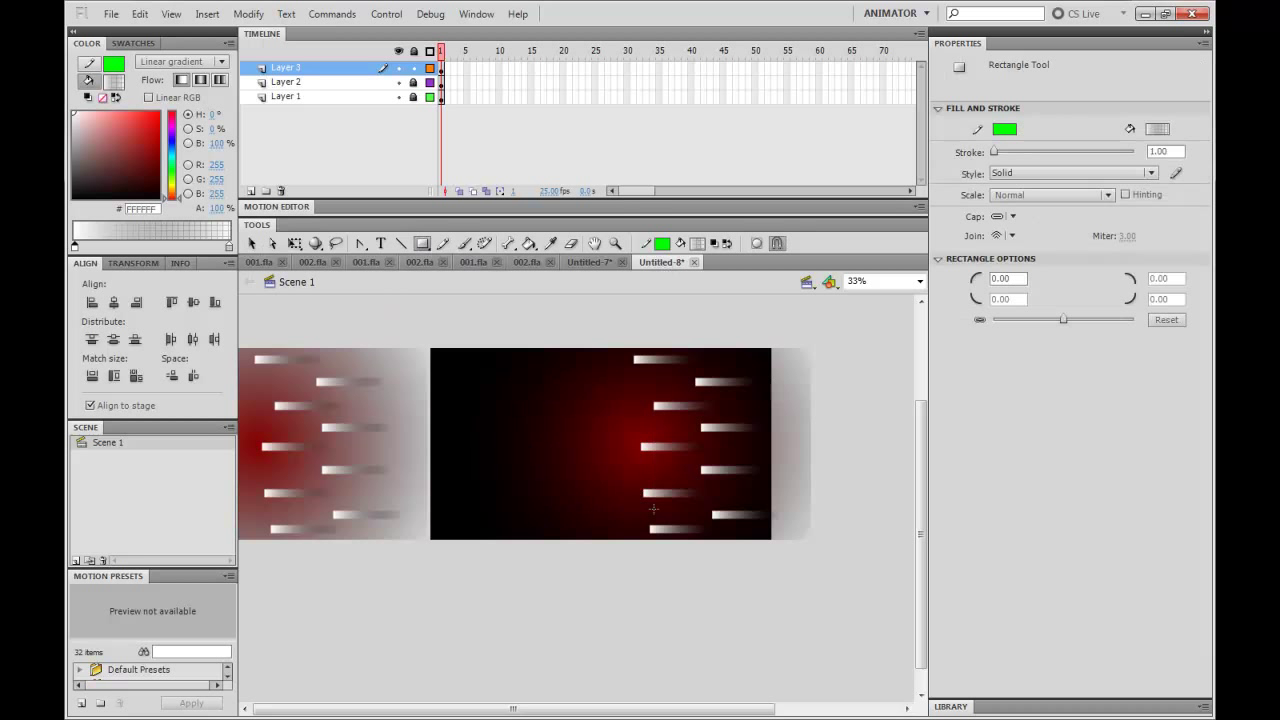
left_click_drag(512, 388, 654, 509)
key("v")
double_click(654, 411)
key("Delete")
Step: Change the new rectangle's fill on Layer 3 from the linear gradient to solid black (#000000)
left_click(571, 440)
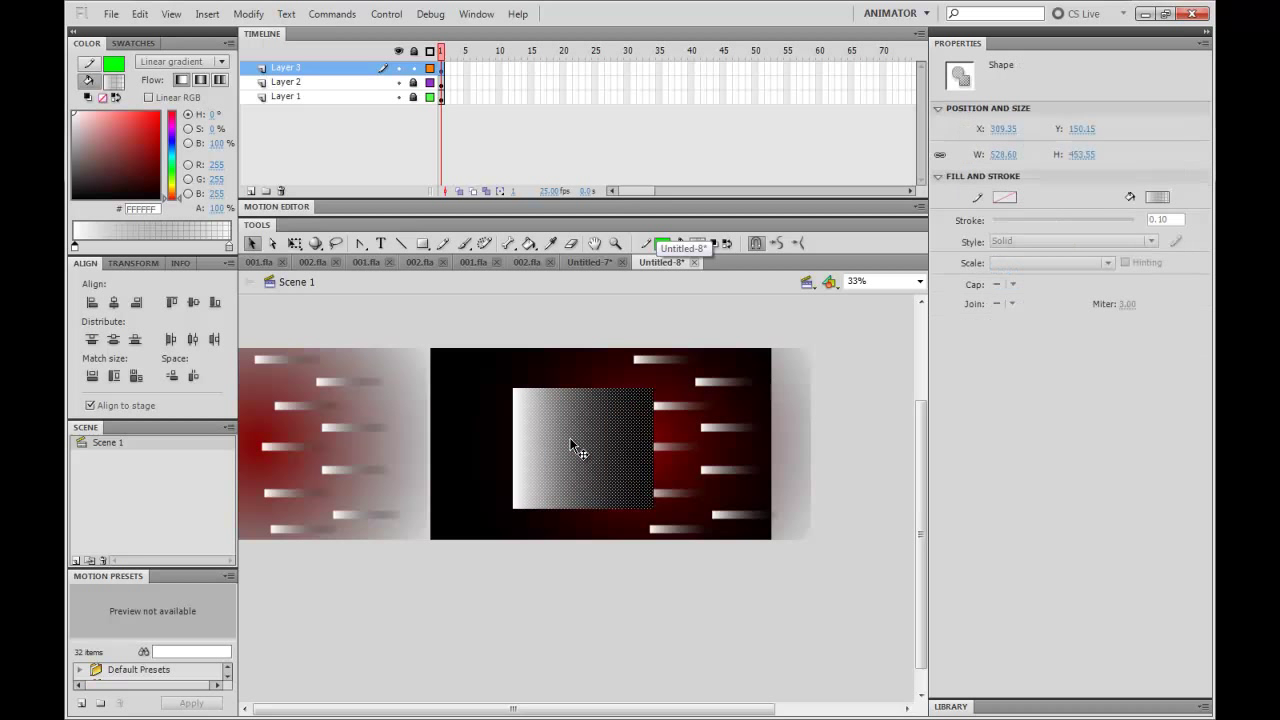
left_click(90, 82)
left_click(180, 61)
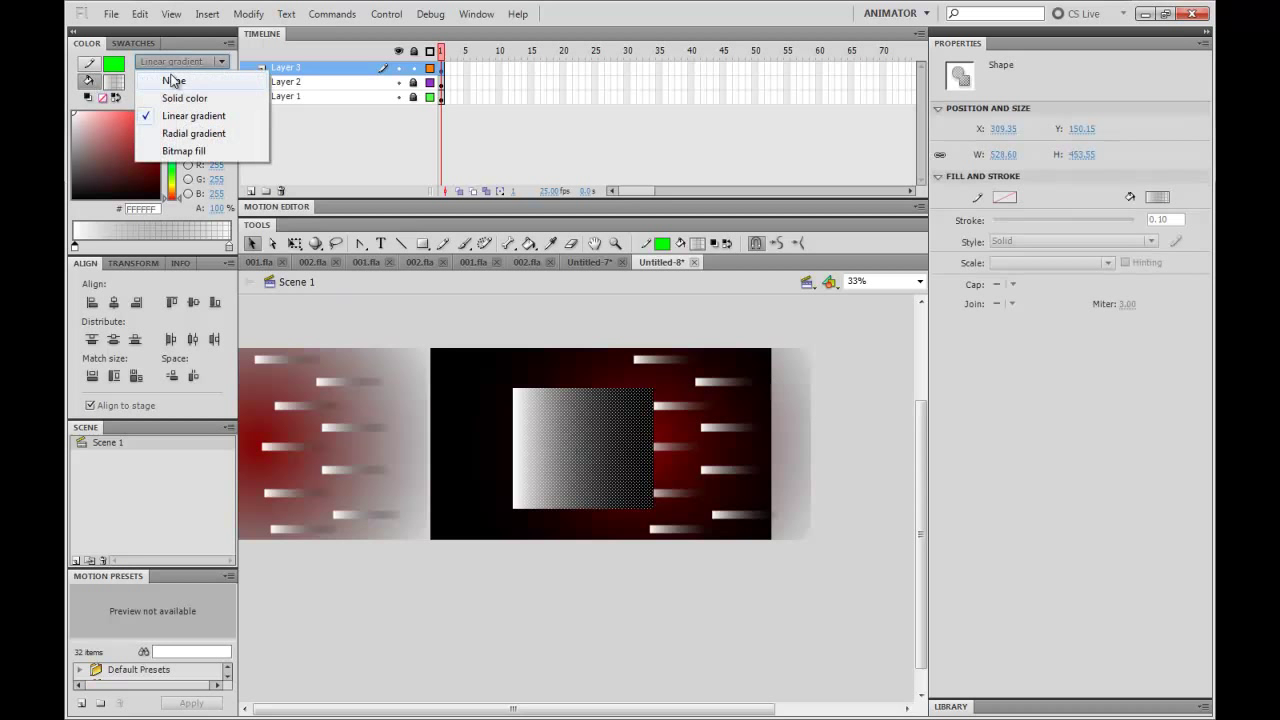
left_click(168, 97)
left_click_drag(141, 172, 159, 197)
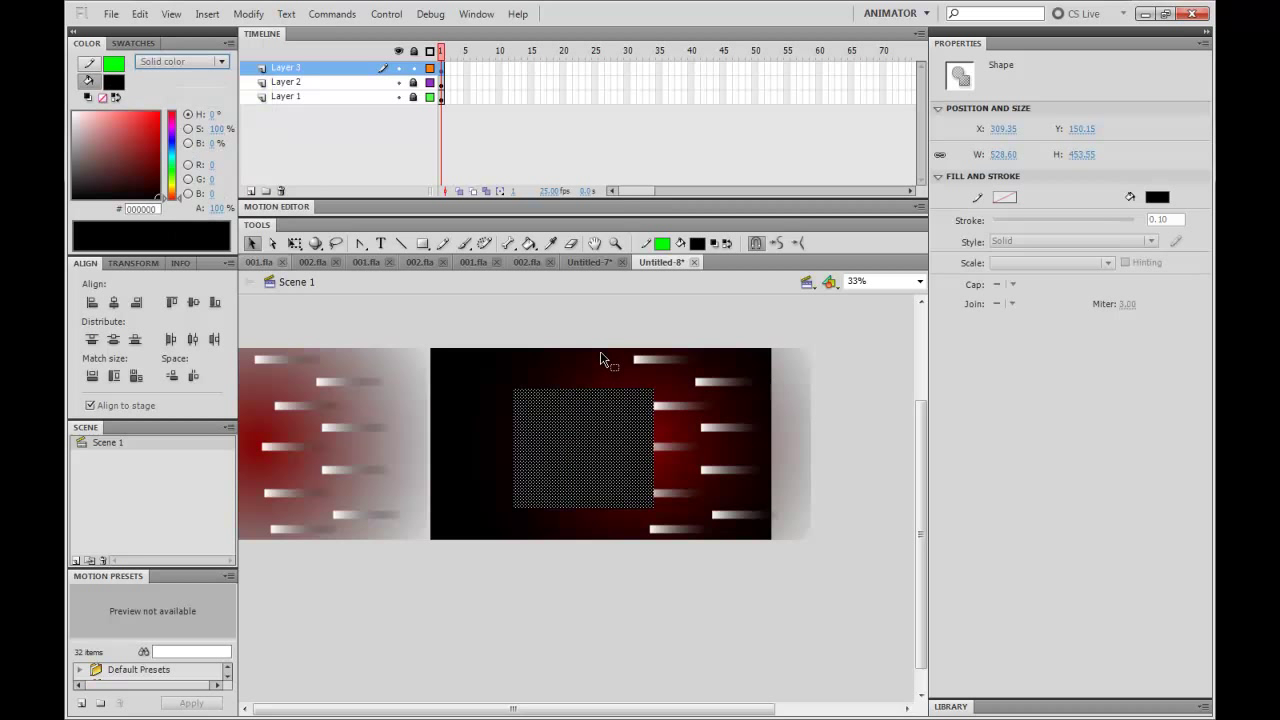
Step: Match the black rectangle to the stage's width and height, centre it on the stage, and test the movie
left_click(137, 377)
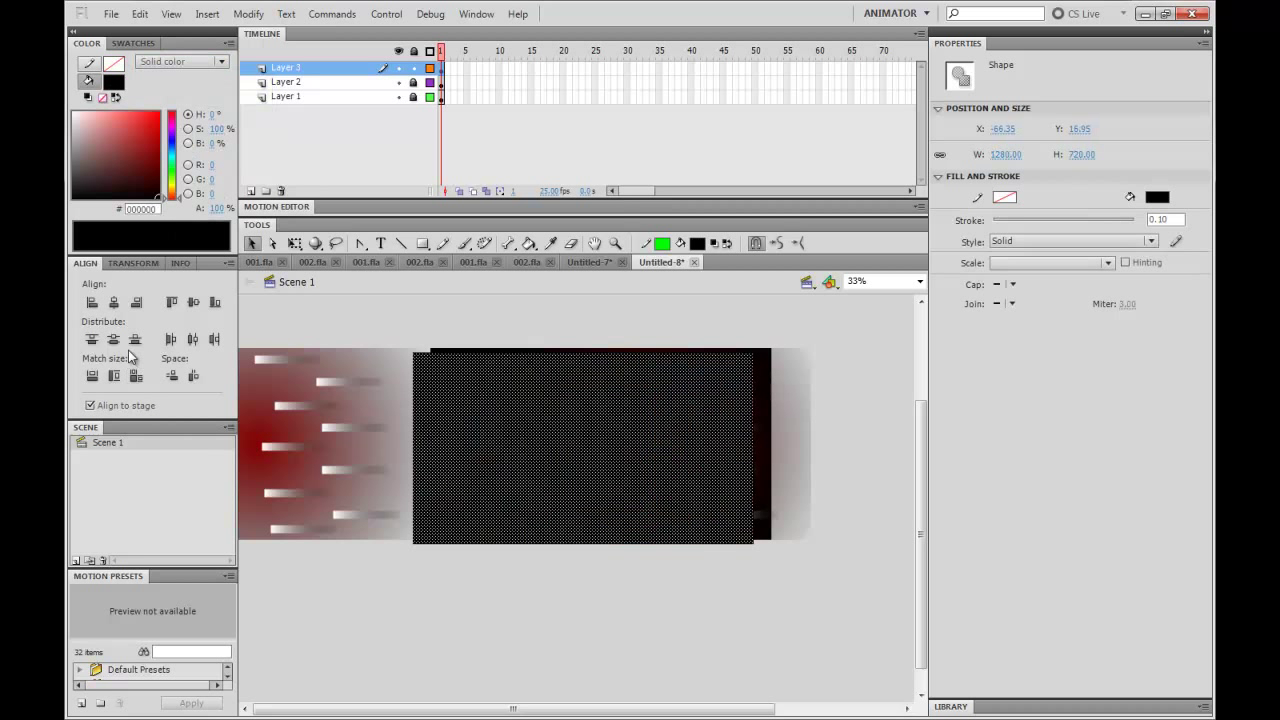
left_click(112, 338)
left_click(112, 301)
left_click(653, 590)
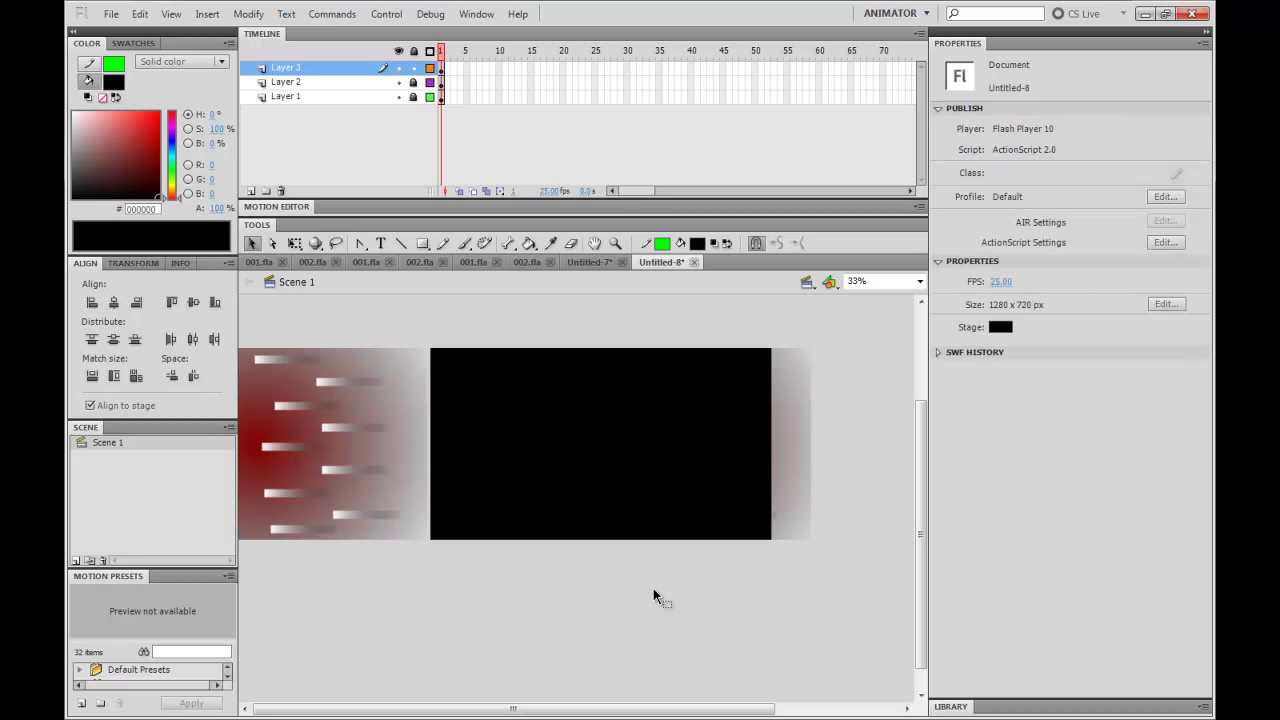
key("ctrl+Return")
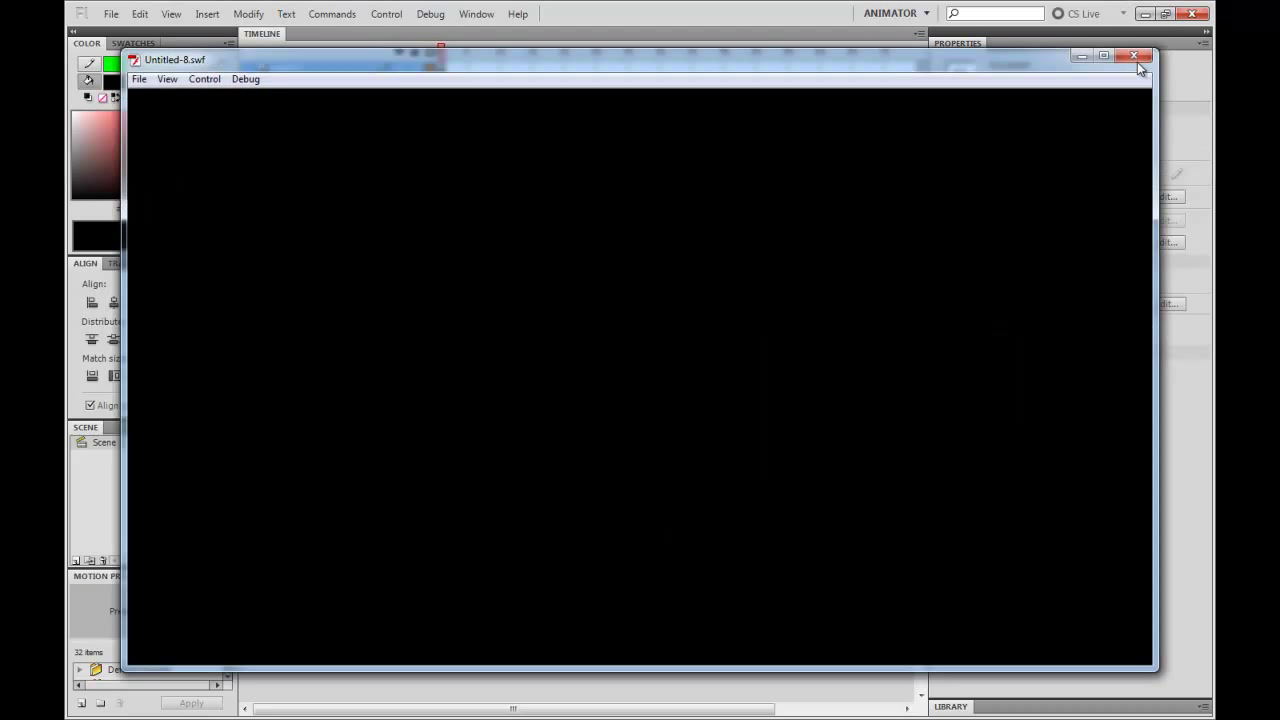
left_click(1135, 57)
Step: Convert the full-stage black rectangle to a movie clip symbol and open the symbol for editing
left_click(542, 418)
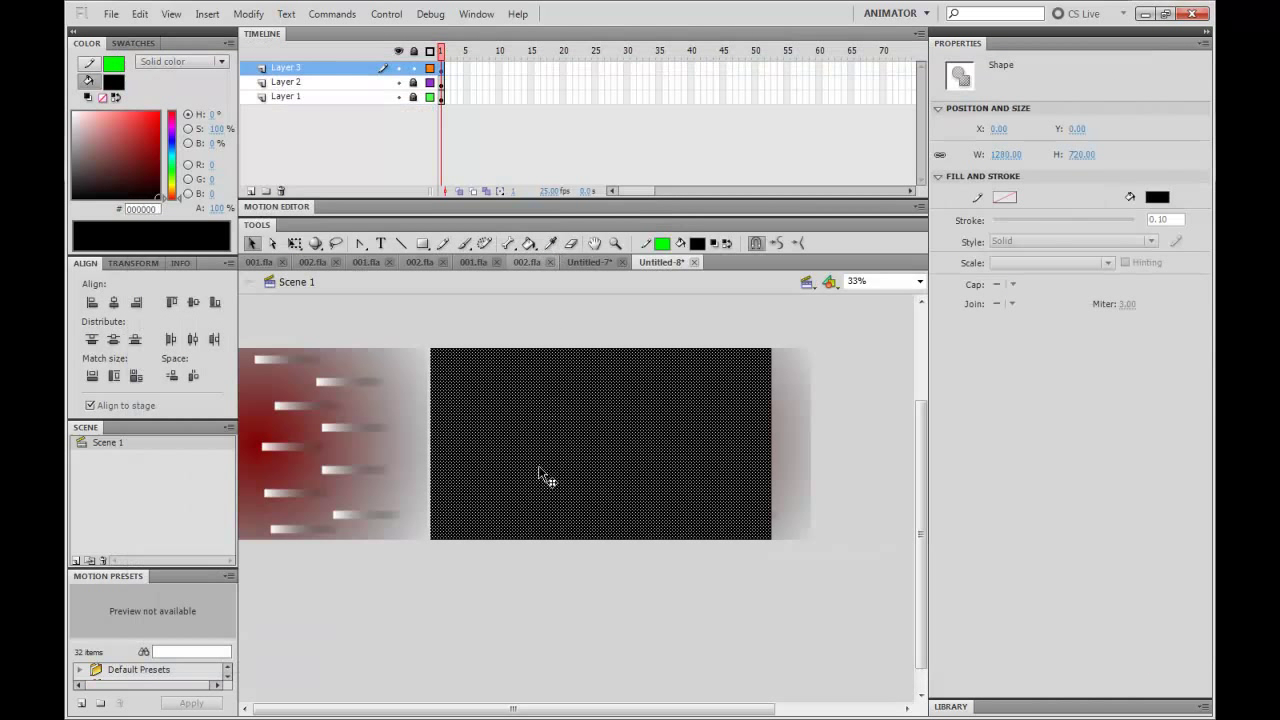
key("F8")
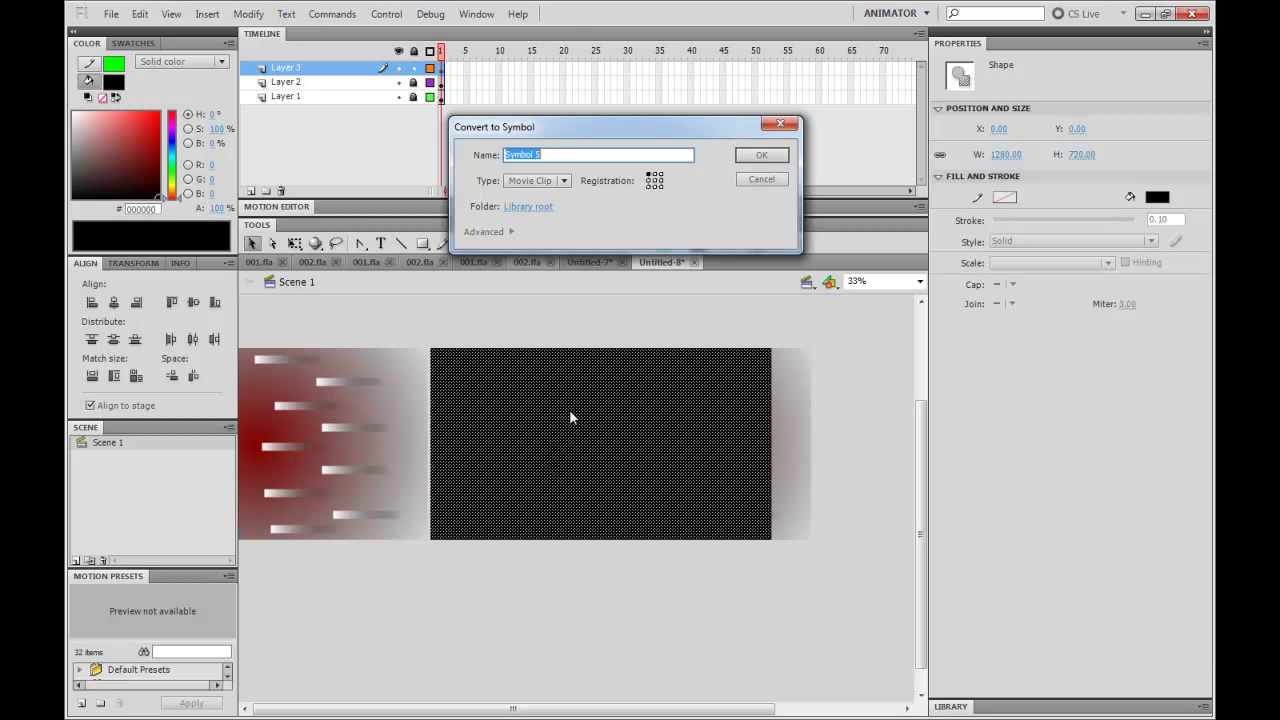
left_click(761, 155)
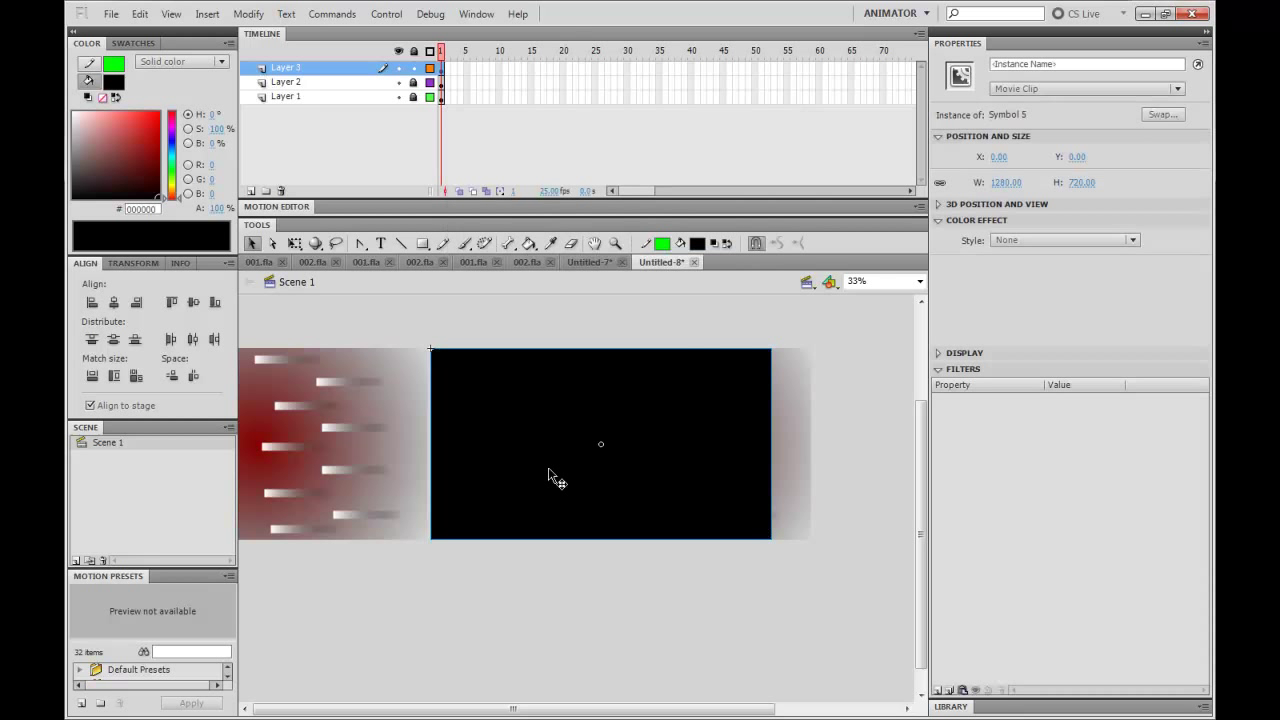
double_click(611, 469)
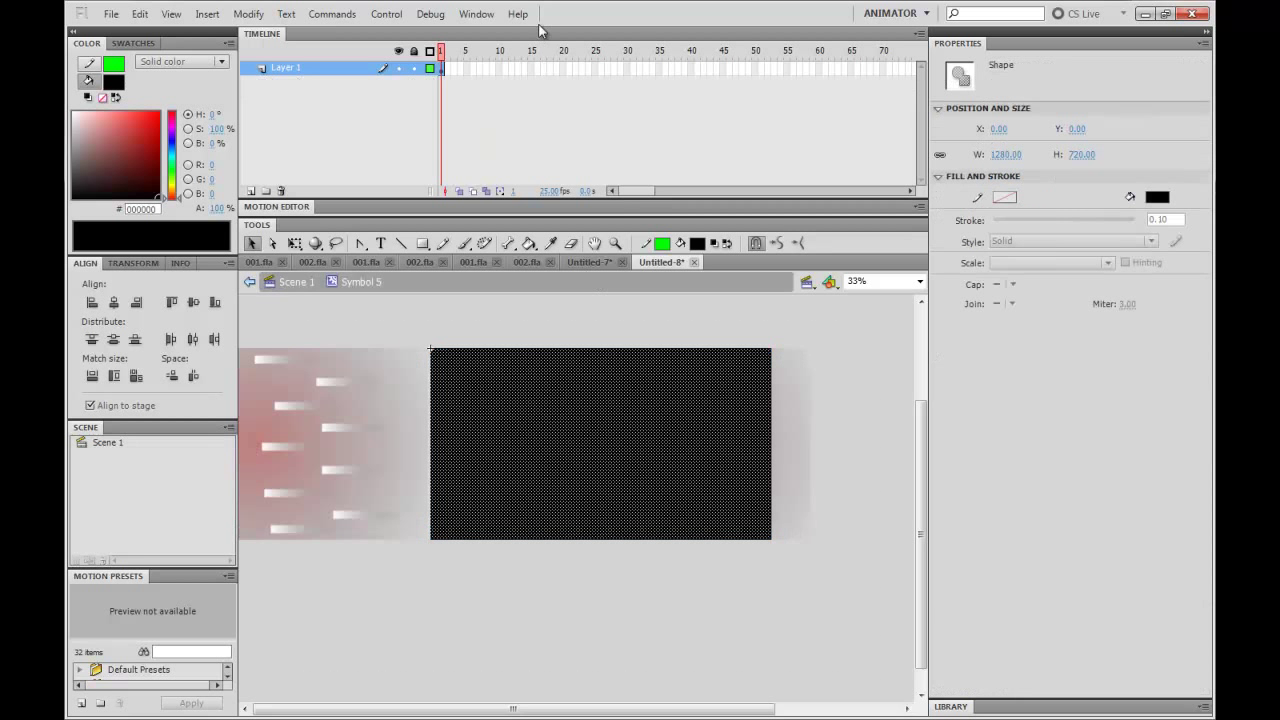
Step: Insert a blank keyframe at frame 2 of the rectangle symbol's layer to make it flicker
left_click(447, 68)
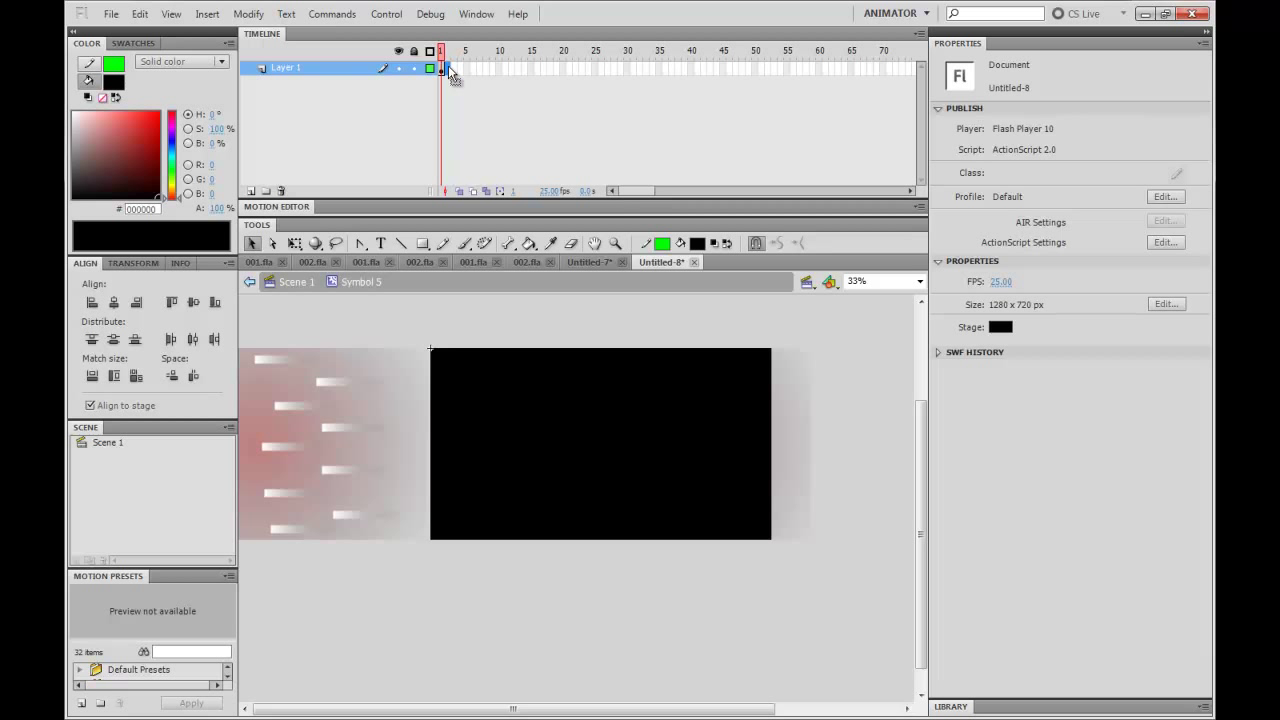
right_click(448, 66)
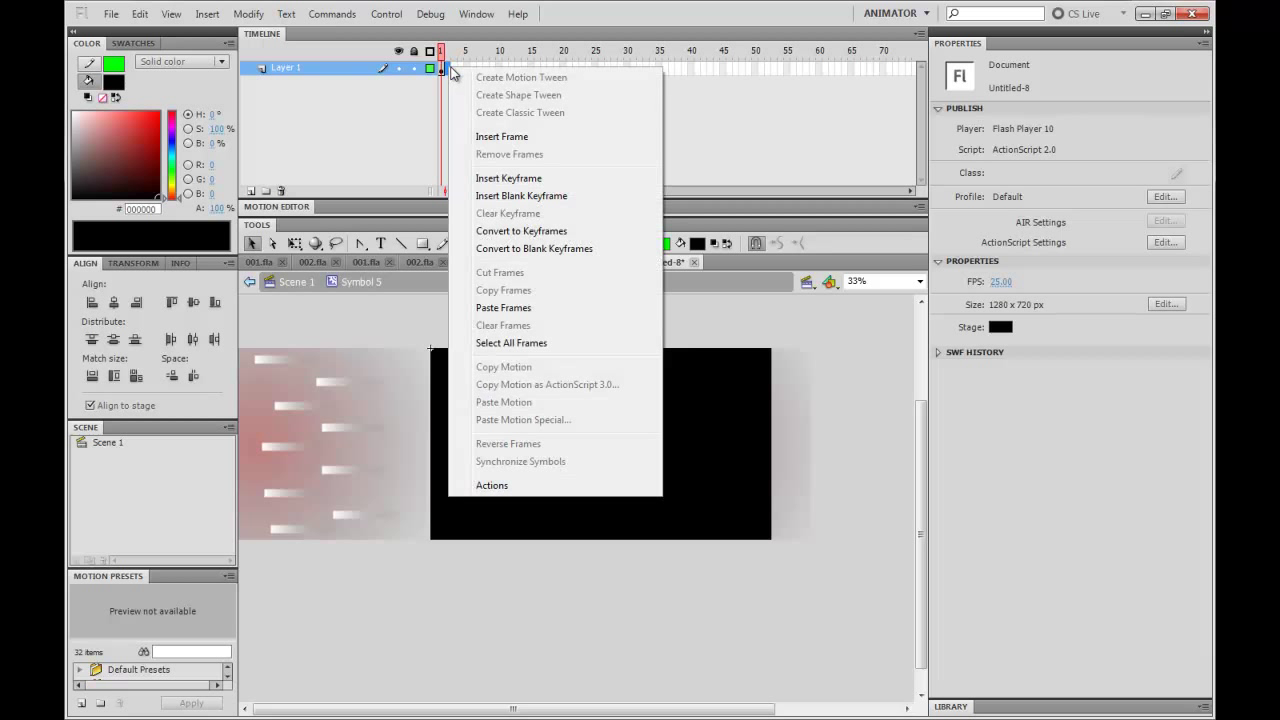
left_click(546, 199)
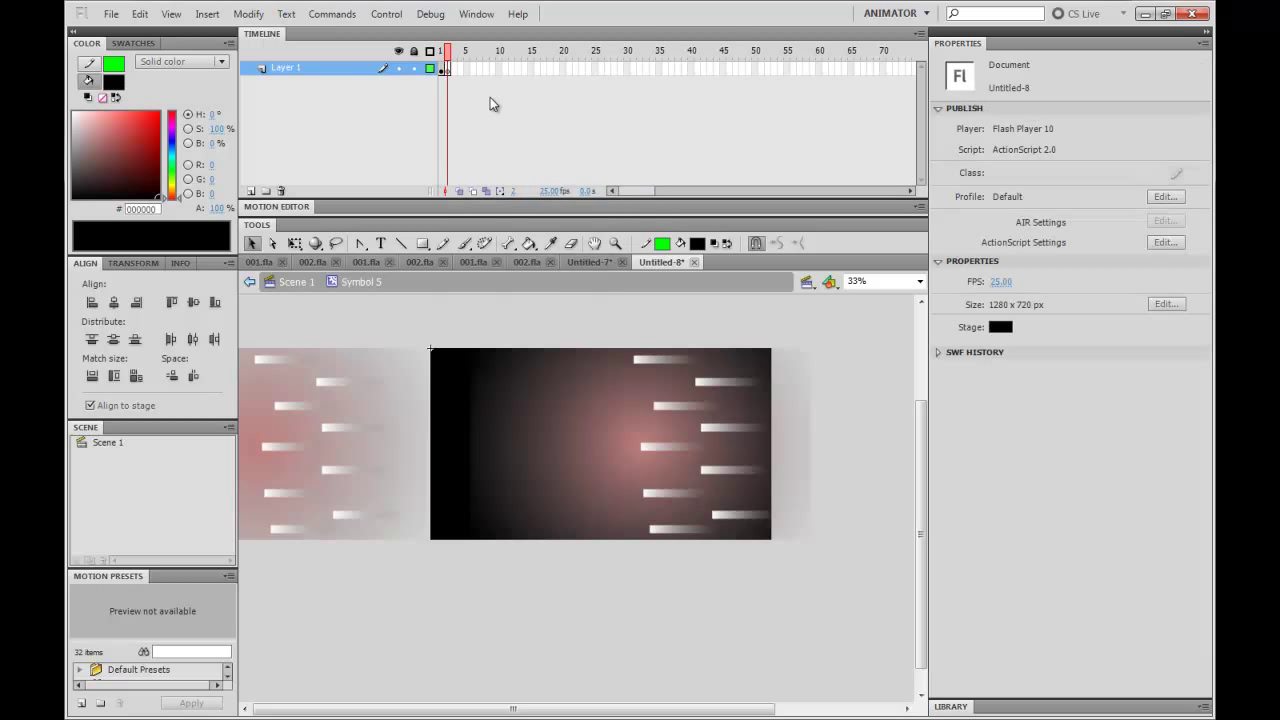
Step: Extend the blank keyframe to frame 4 and test the movie to check the slower flicker
left_click(464, 68)
key("F5")
left_click(471, 121)
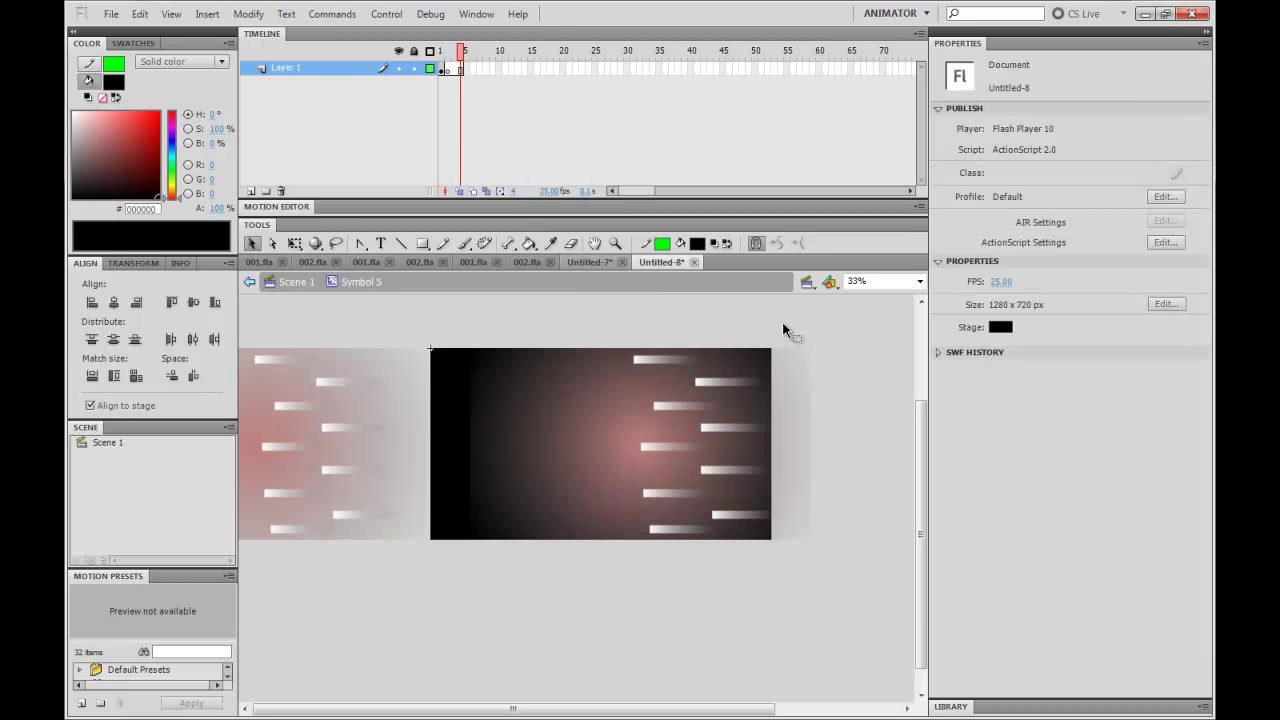
key("ctrl+Return")
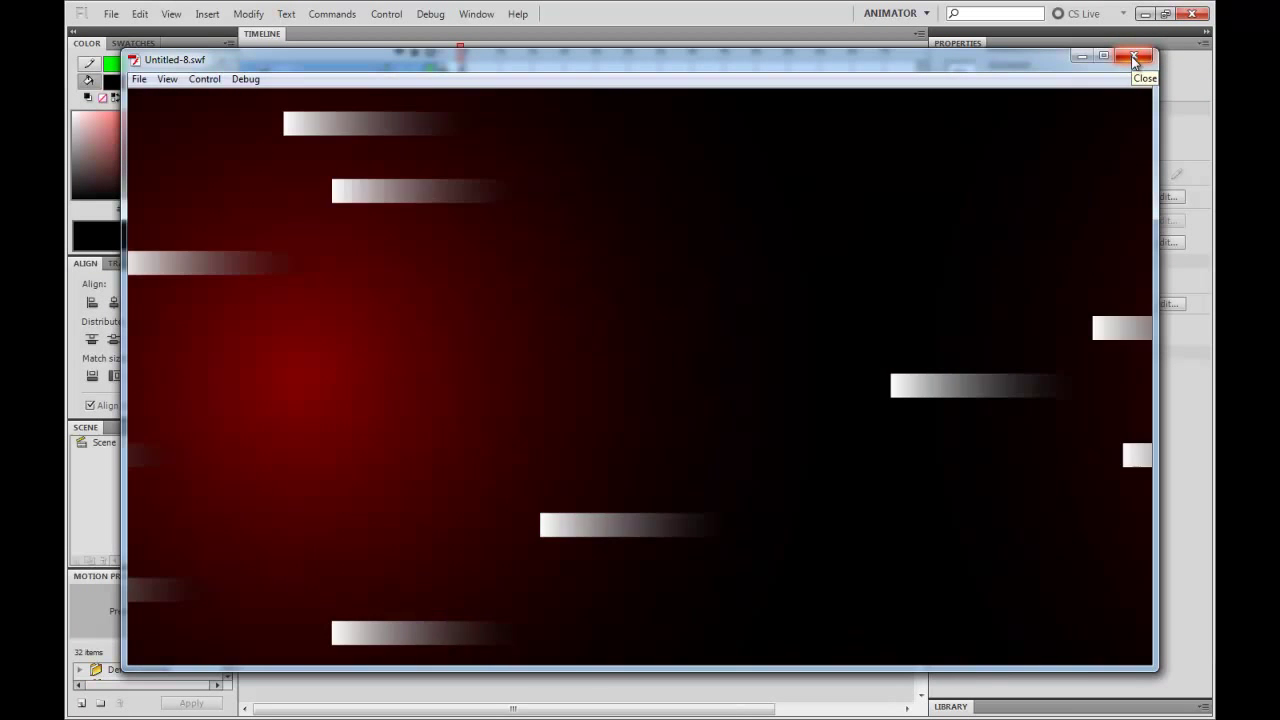
left_click(1134, 57)
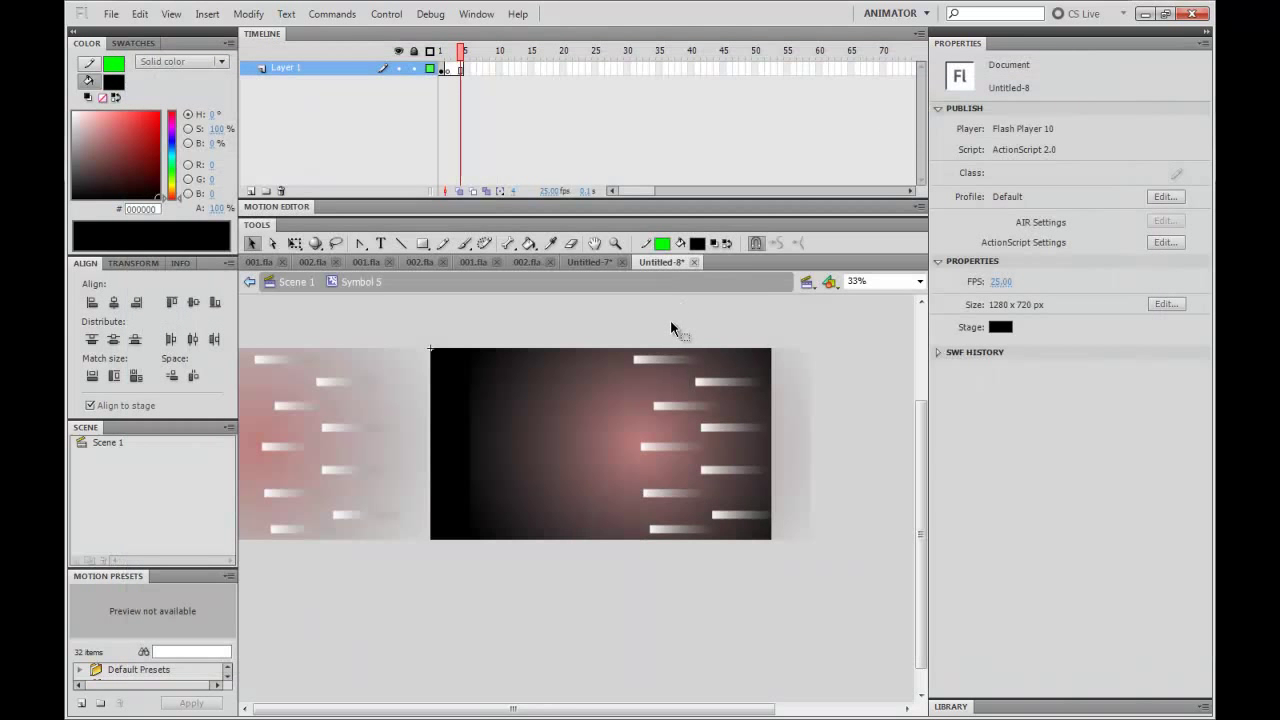
Step: Remove the extra frames after the blank keyframe at frame 2 and test the movie again
left_click(462, 74)
right_click(465, 74)
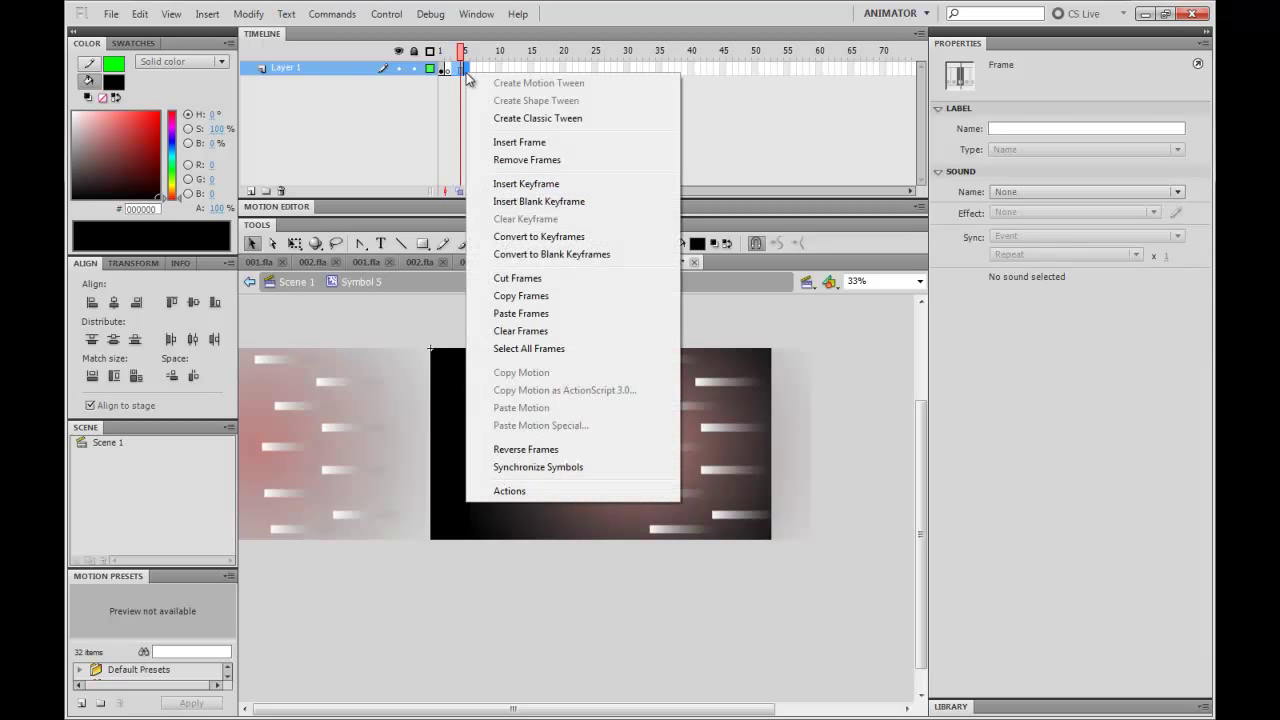
left_click(525, 160)
left_click_drag(447, 54, 453, 64)
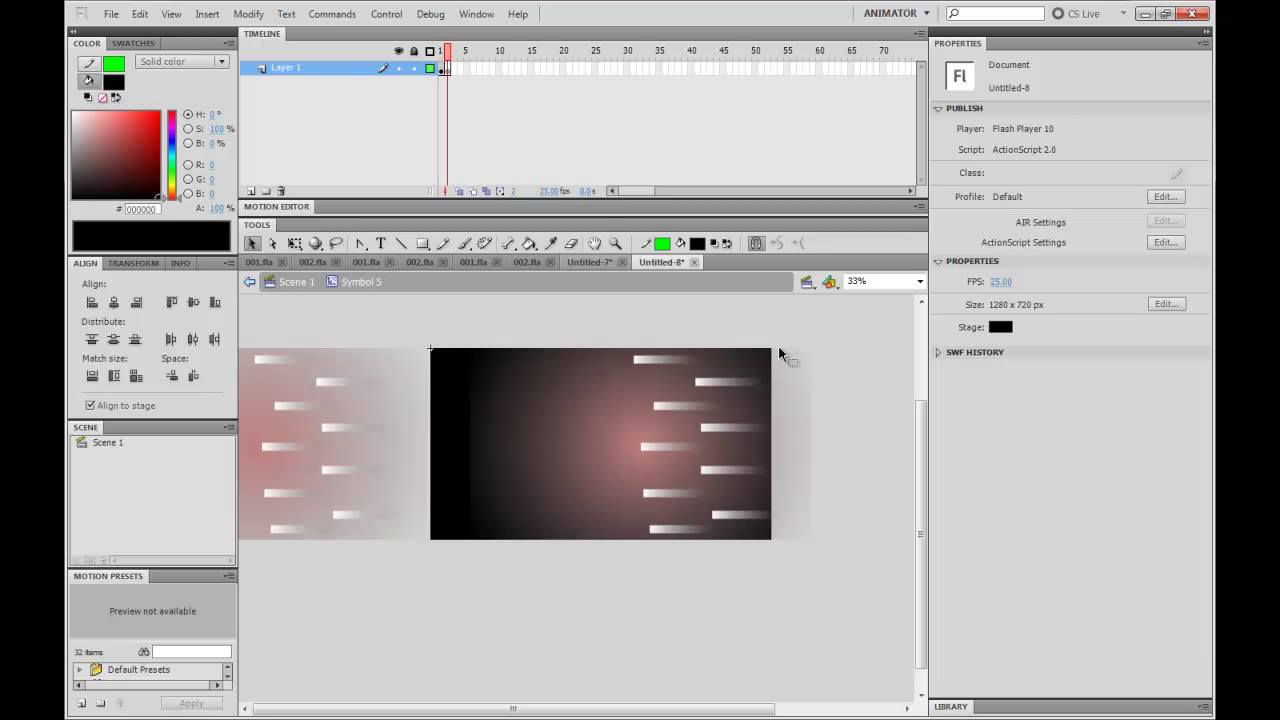
key("ctrl+Return")
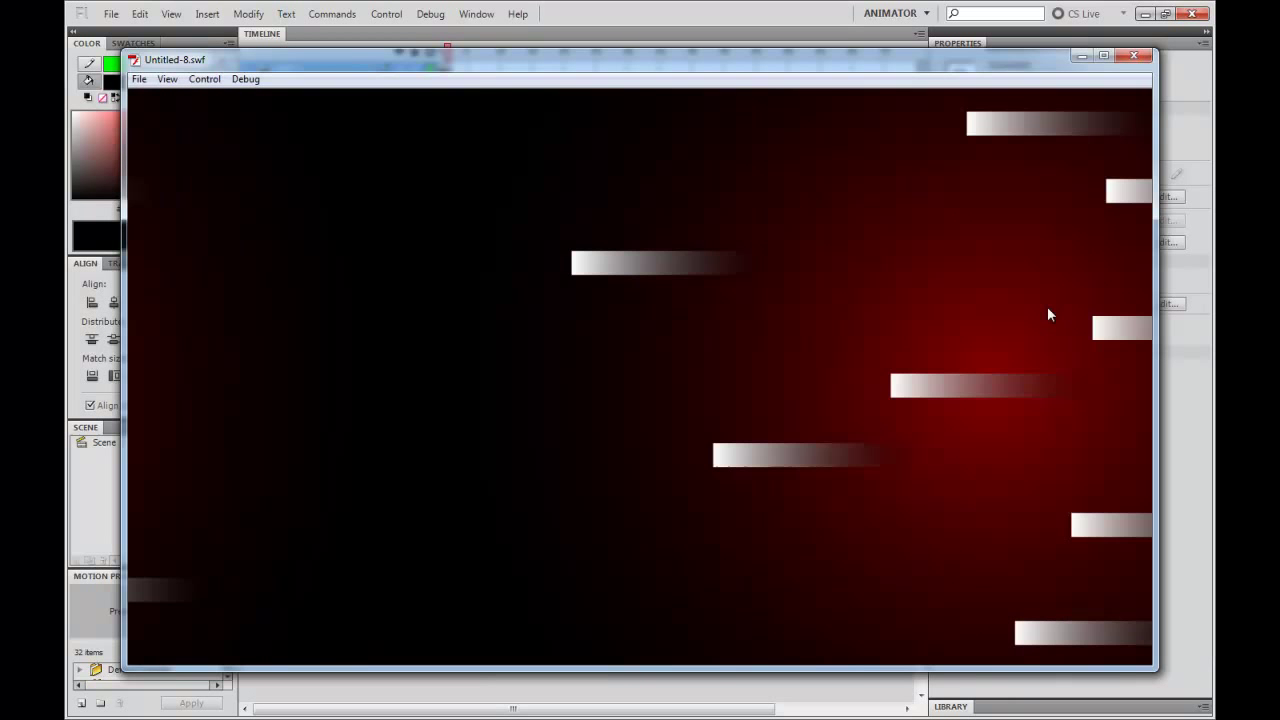
left_click(1133, 56)
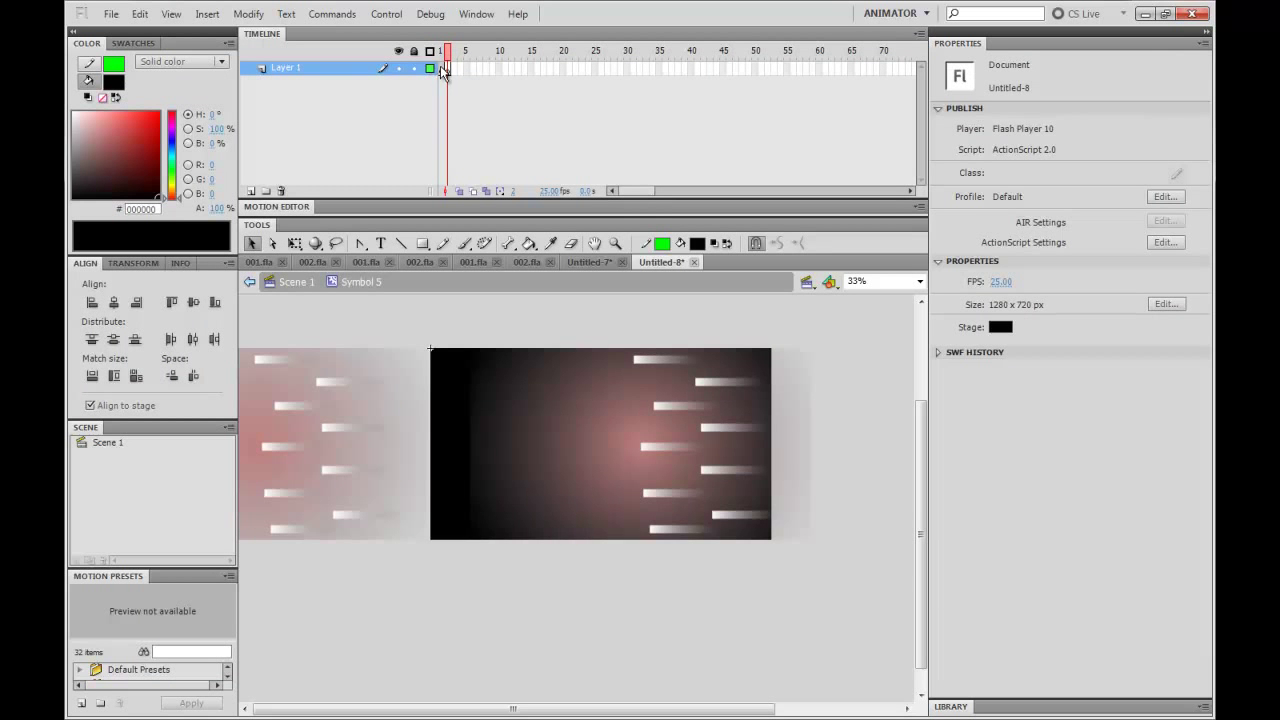
Step: Change the frame 1 rectangle's fill to white (#FFFFFF) and test the flicker
left_click(487, 398)
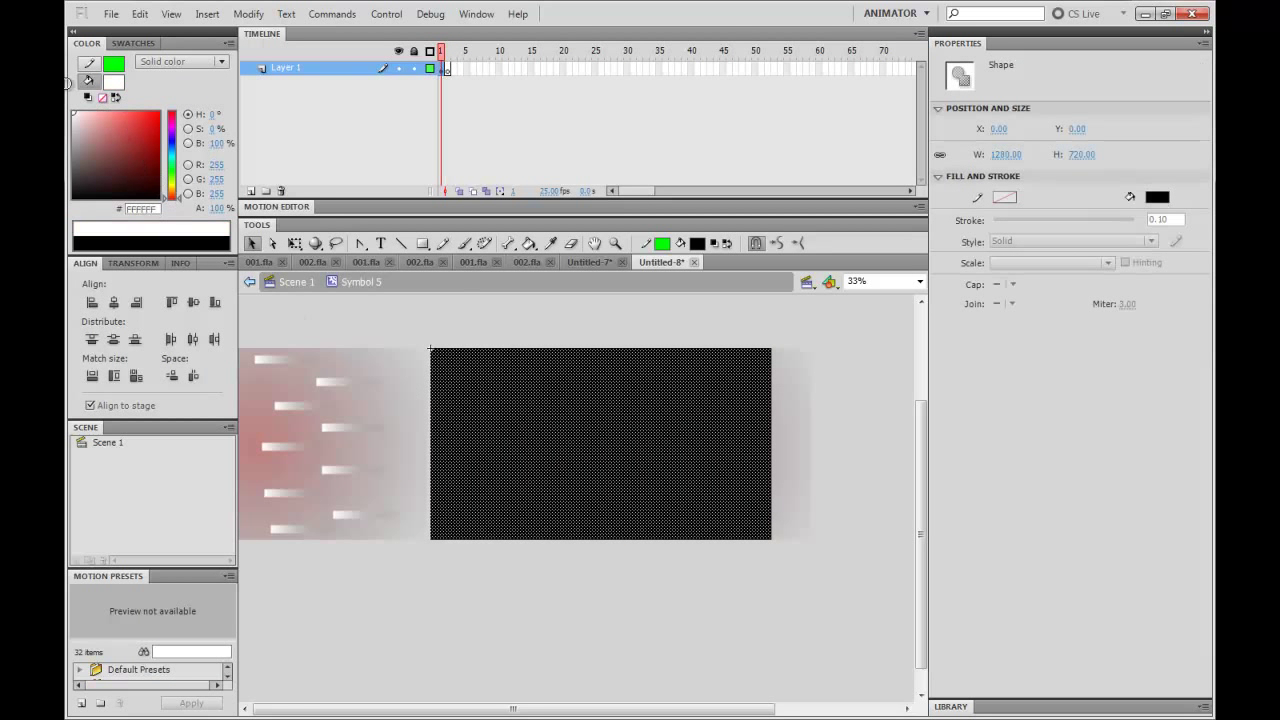
key("ctrl+Return")
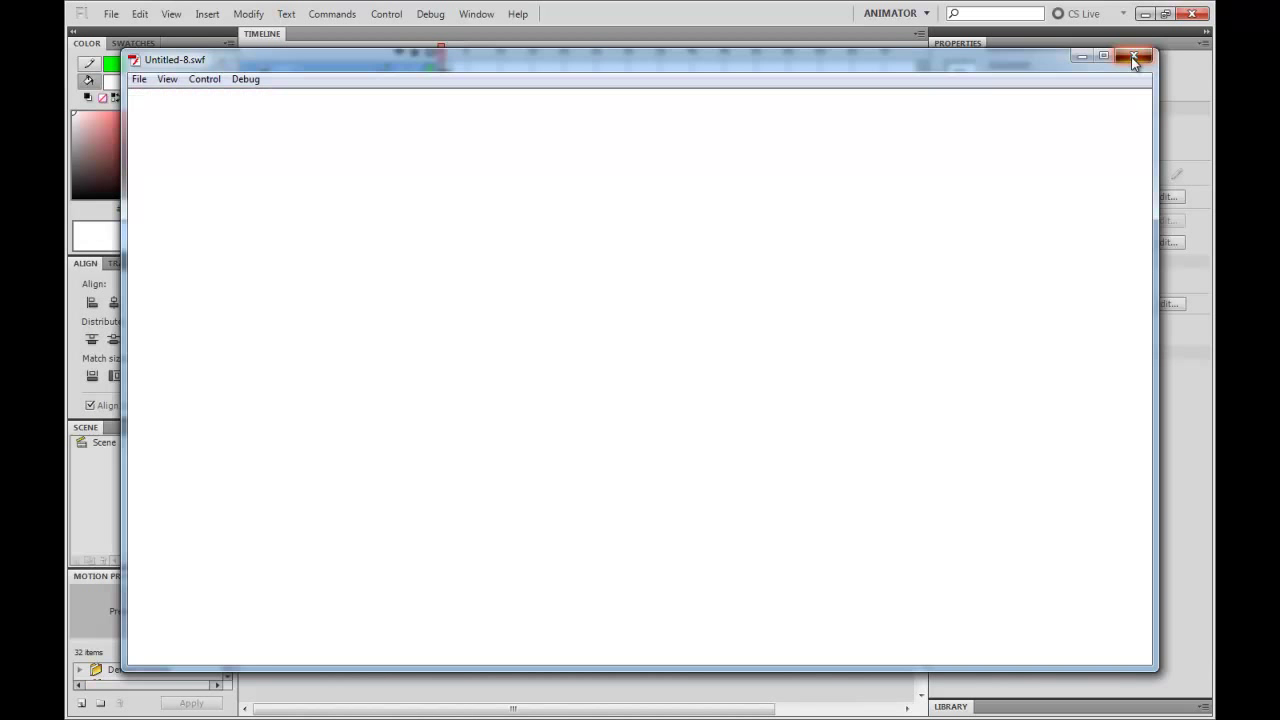
left_click(1134, 58)
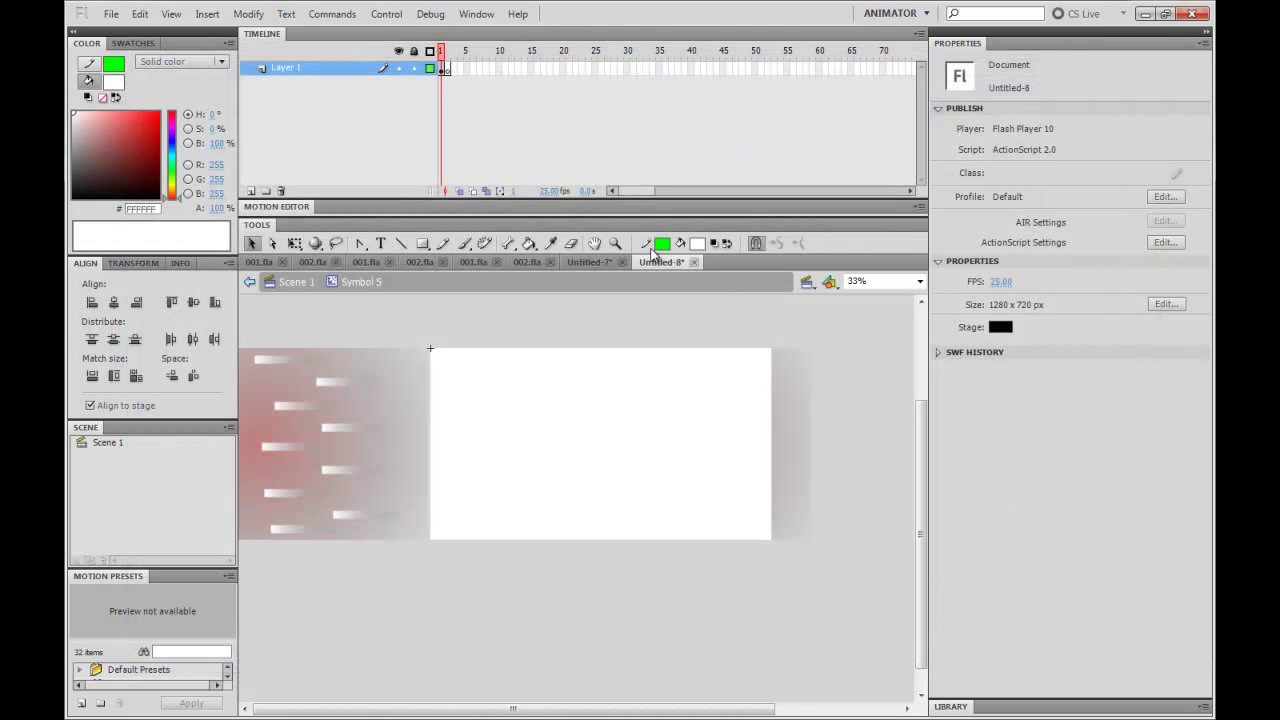
Step: Recolour the frame 1 rectangle dark red (#660000) and test the movie
left_click(443, 70)
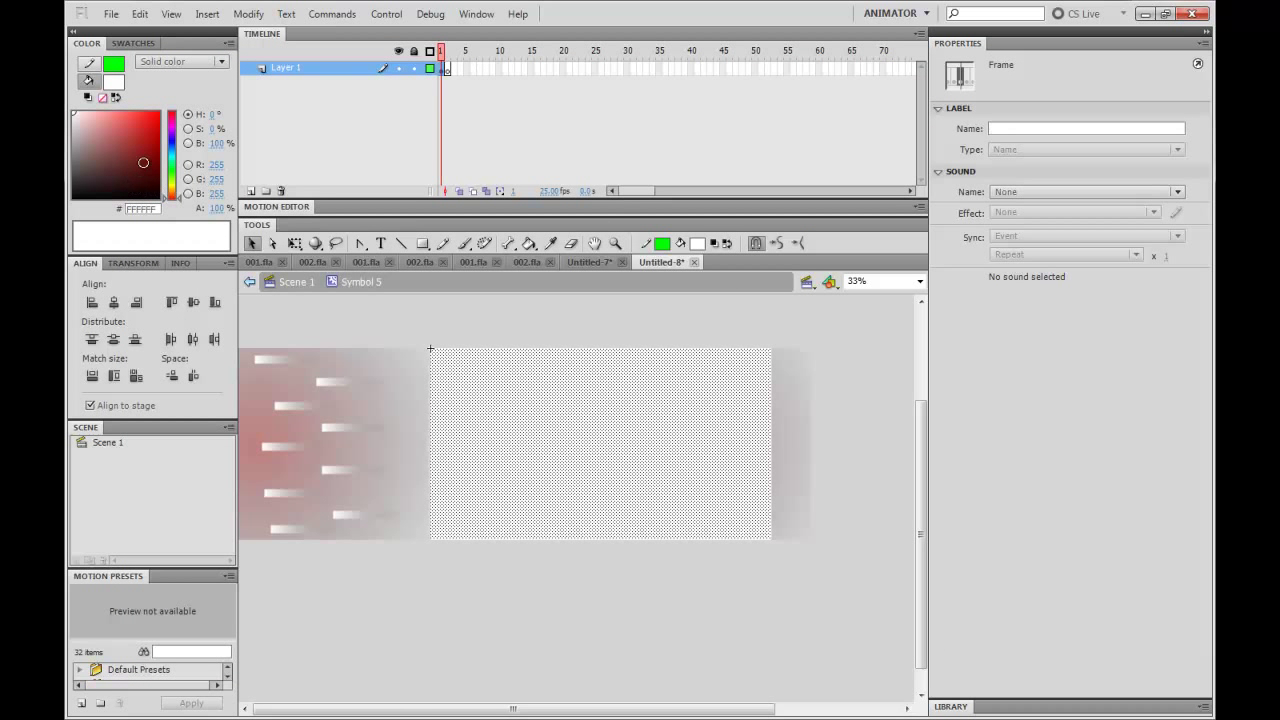
left_click_drag(178, 163, 180, 163)
left_click(613, 320)
key("ctrl+Return")
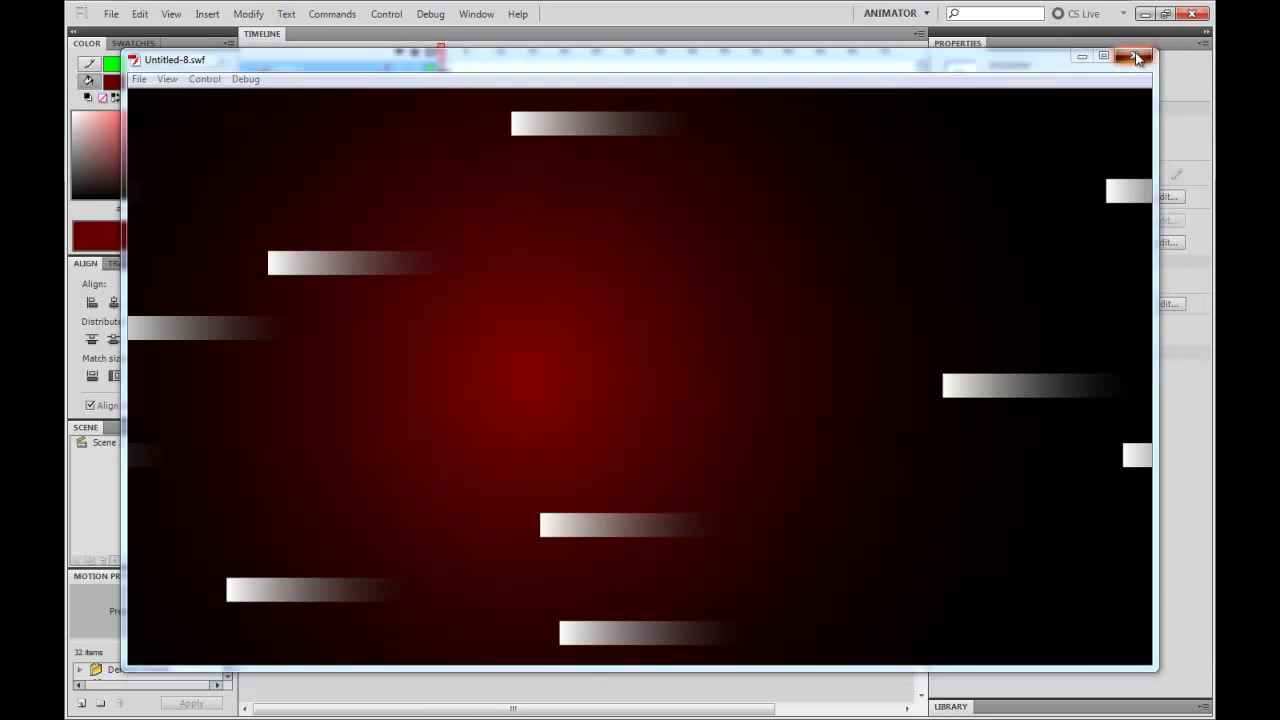
left_click(1133, 55)
Step: Fill the frame 1 rectangle with the white-to-transparent linear gradient and deselect it
left_click(488, 422)
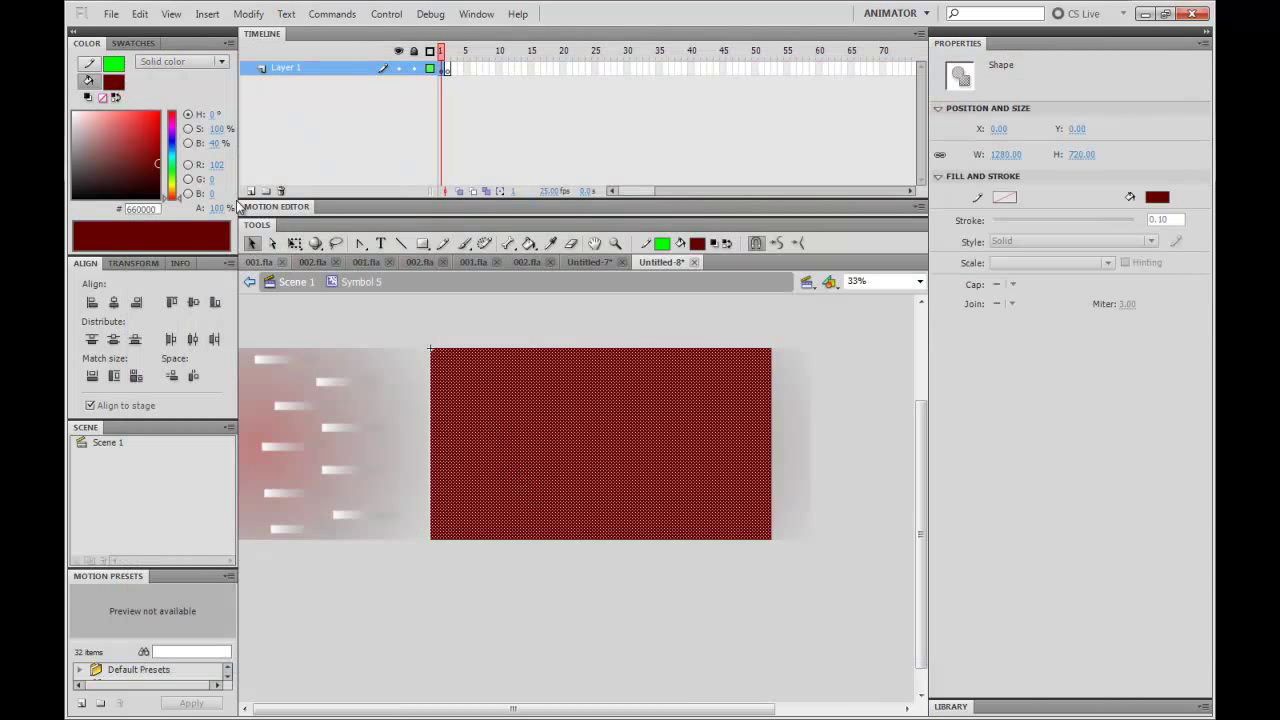
left_click(169, 64)
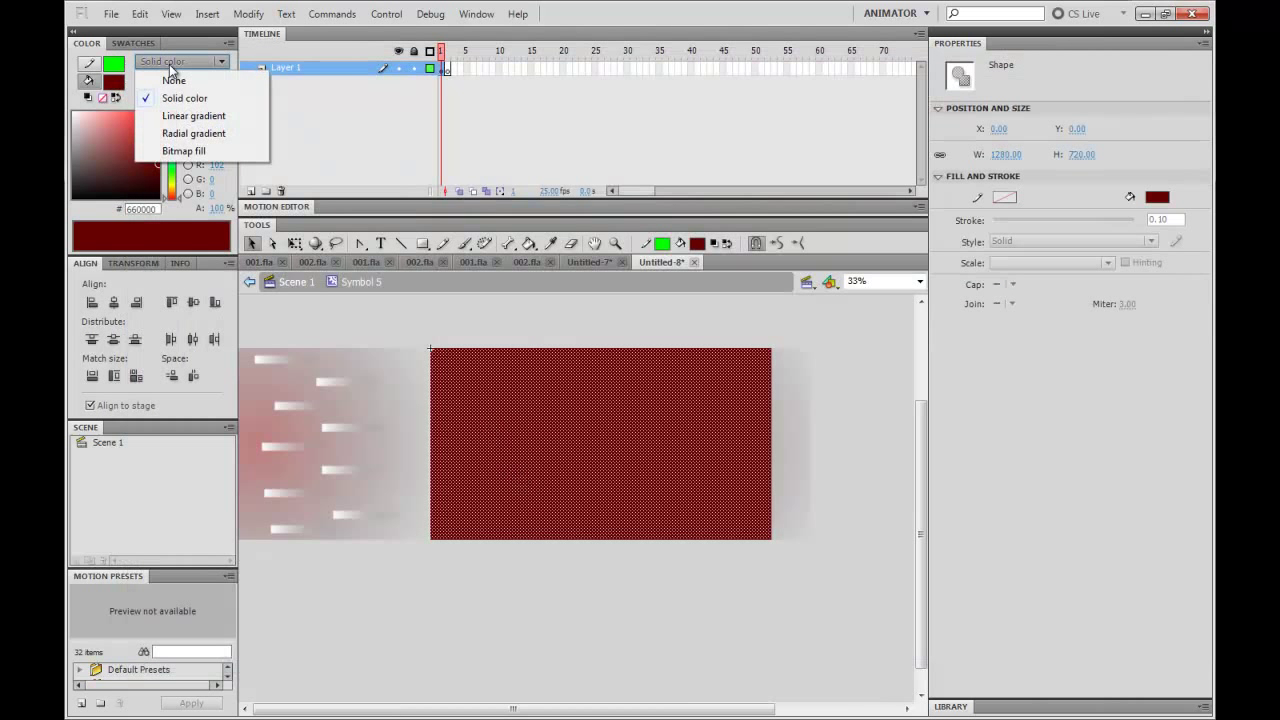
left_click(181, 118)
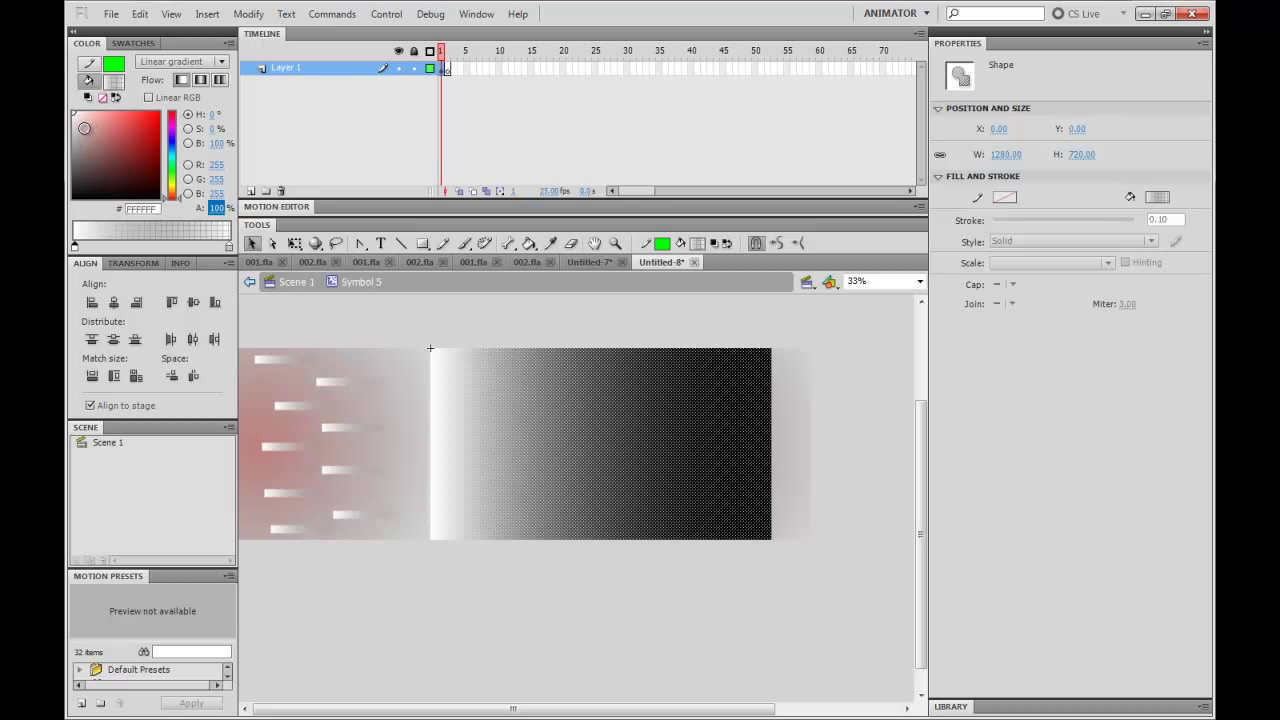
left_click(484, 324)
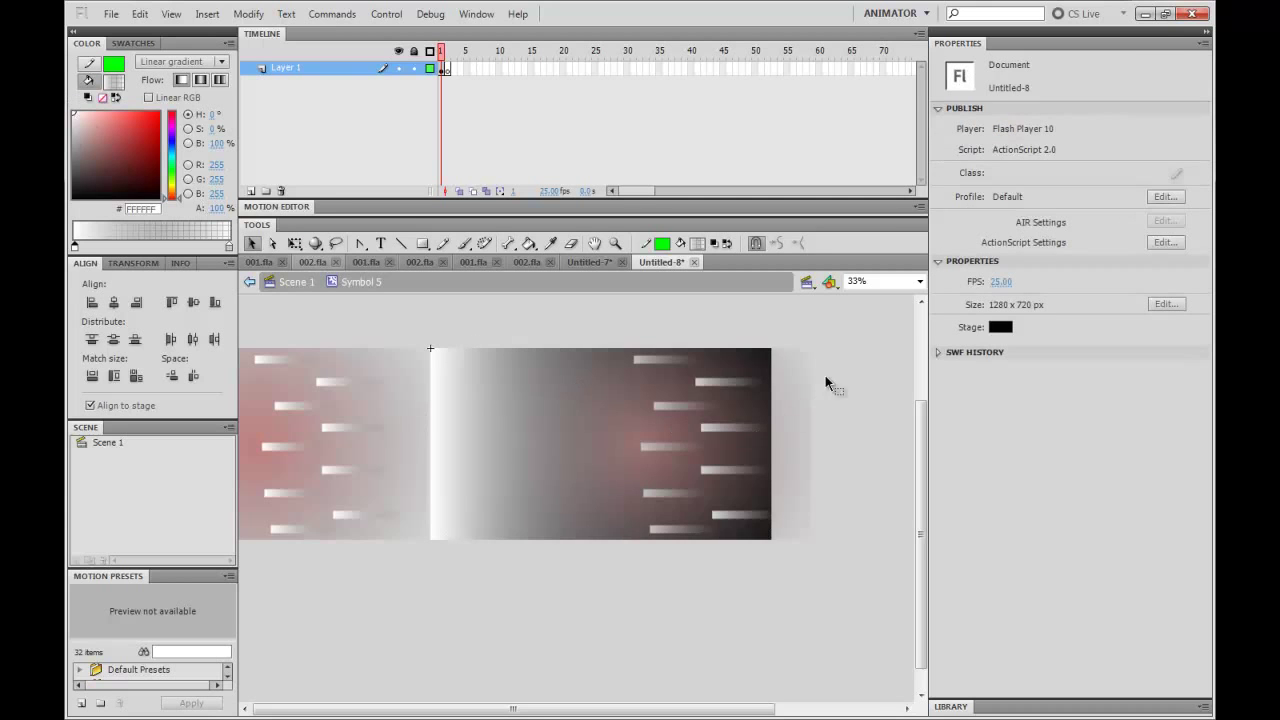